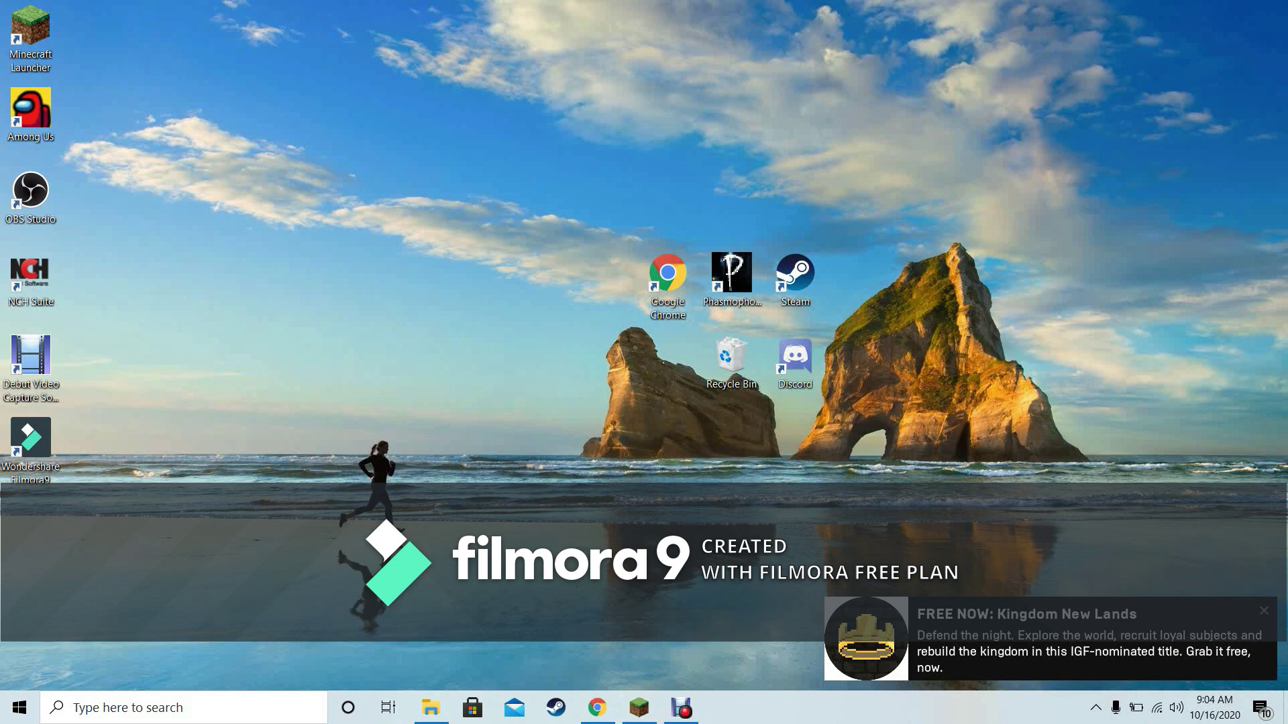
Switch to the Minecraft Launcher and create an unnamed Java Edition installation that uses release 1.12.2
mouse_move(639, 707)
left_click(686, 623)
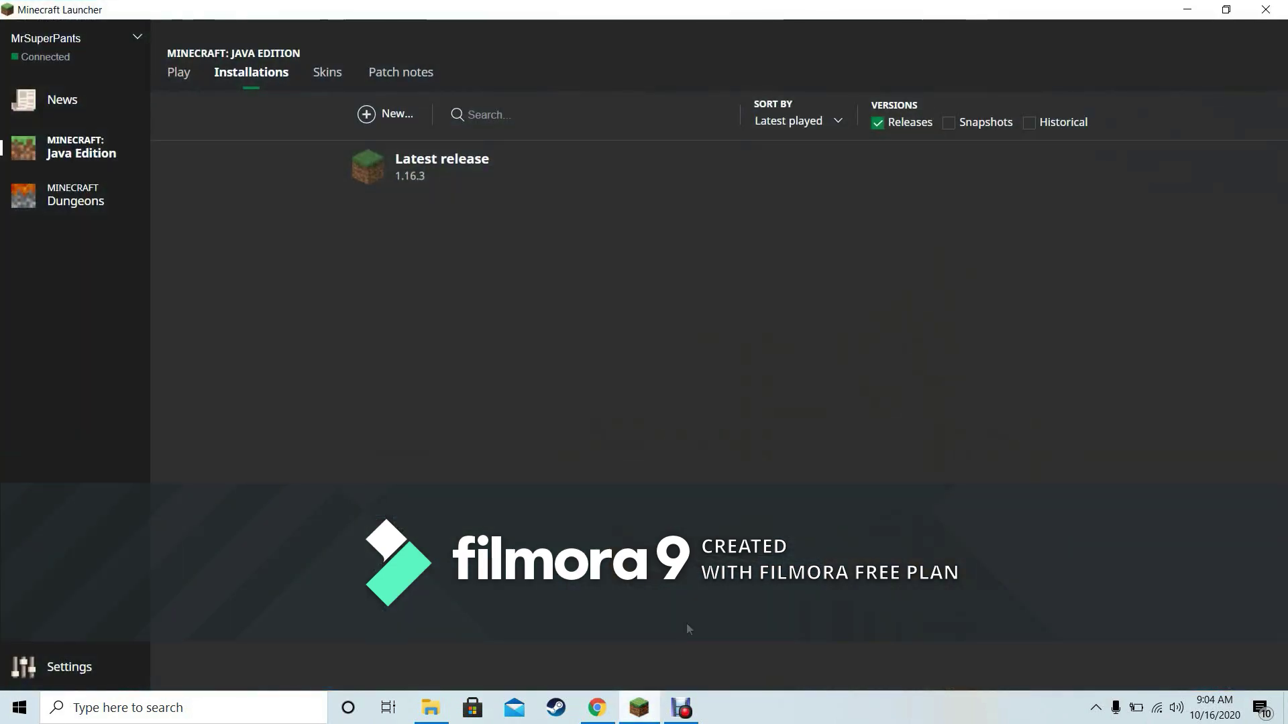
left_click(393, 136)
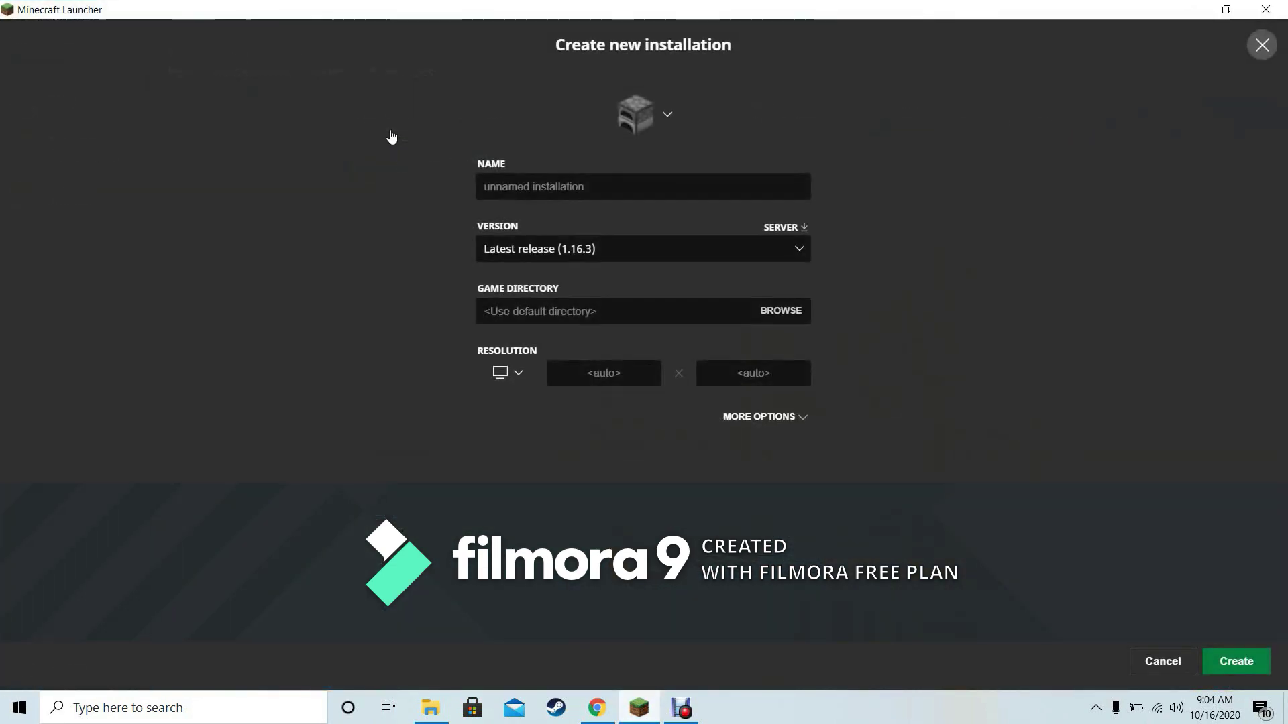
left_click(1154, 662)
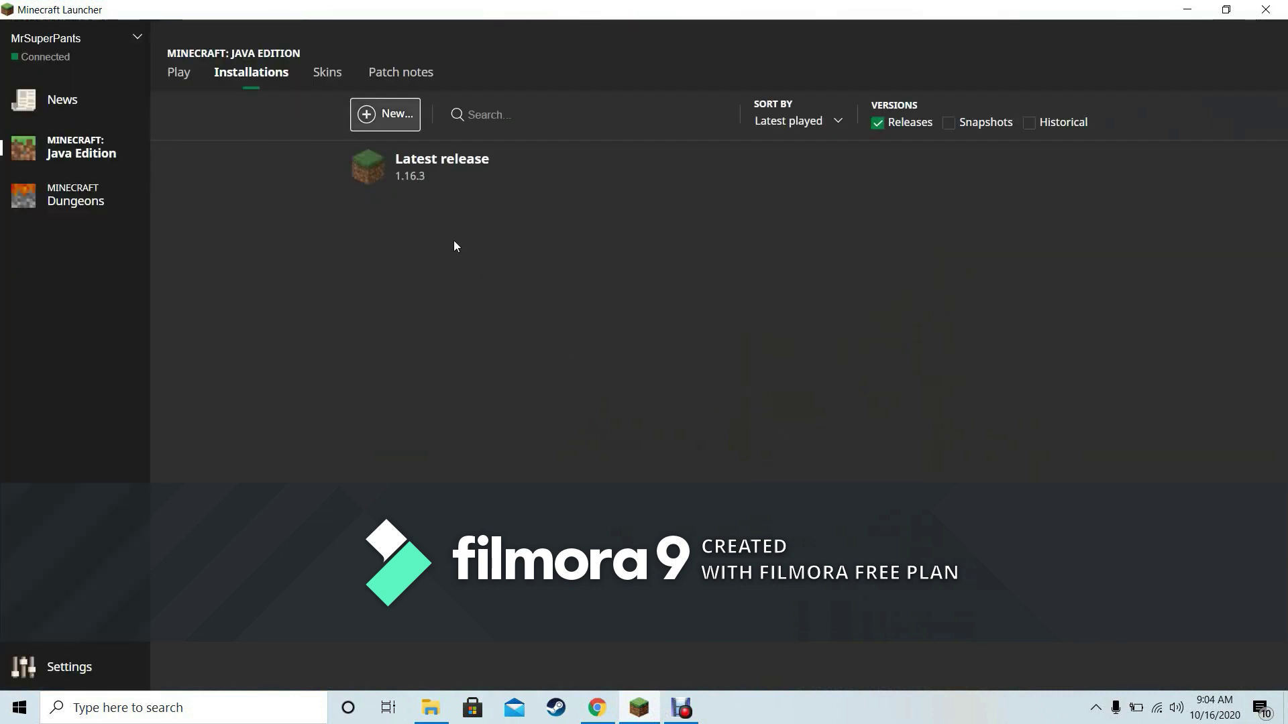
left_click(398, 126)
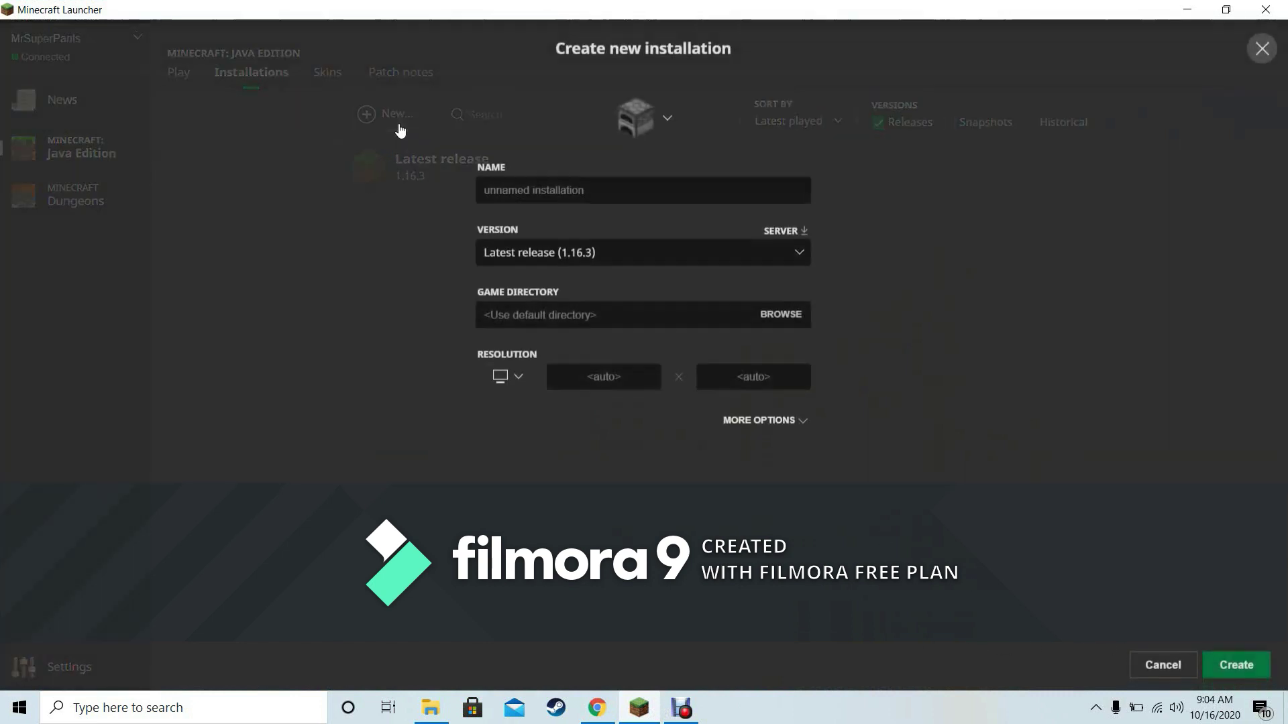
left_click(527, 250)
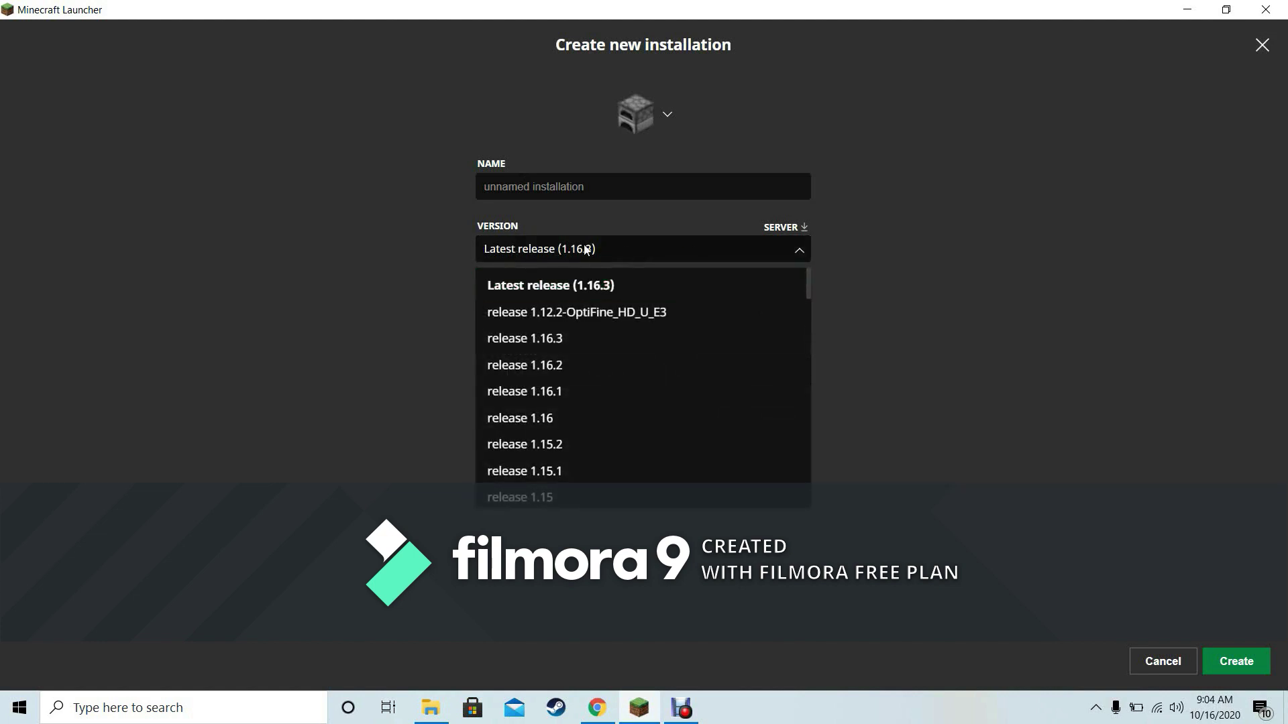
scroll(592, 344, "down", 5)
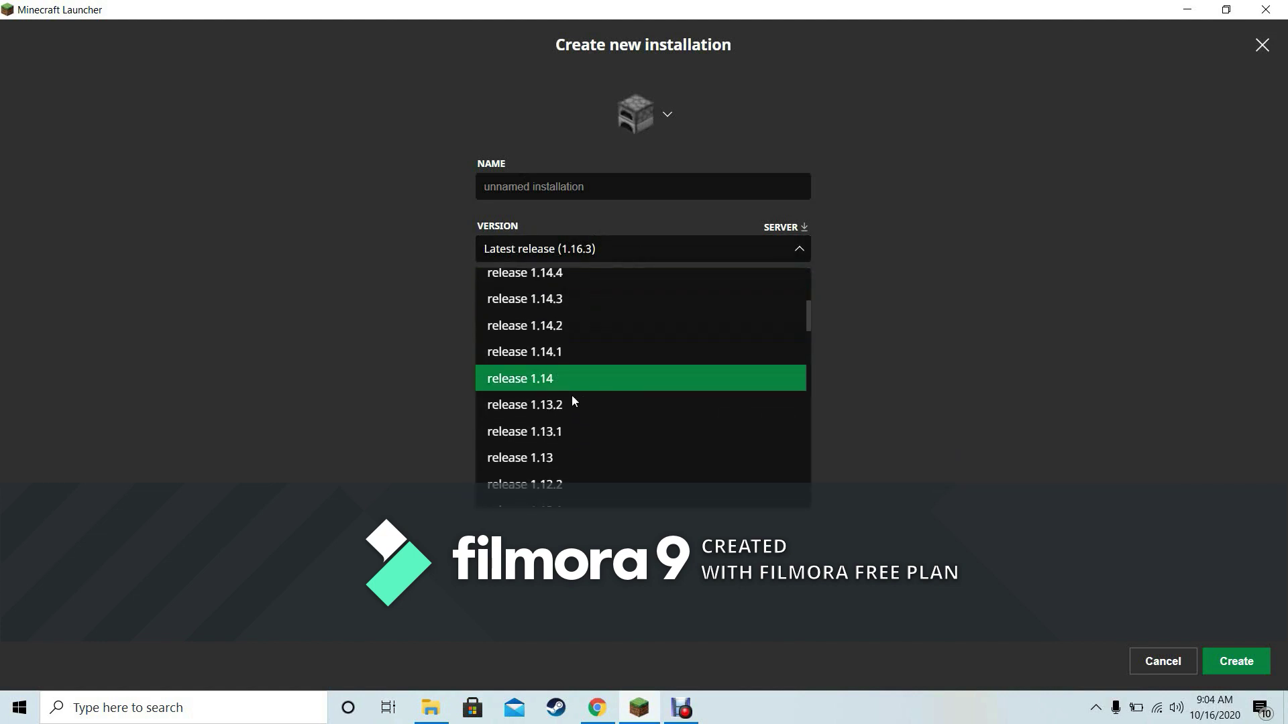
scroll(571, 401, "down", 3)
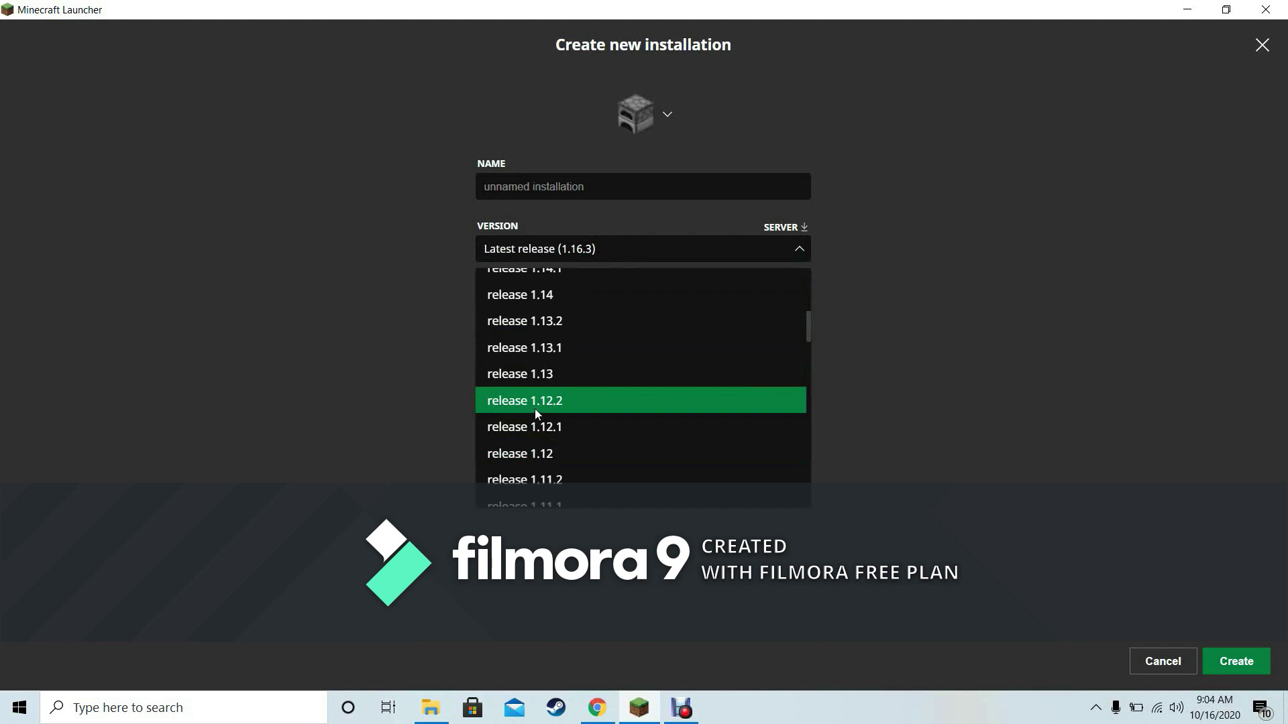
left_click(535, 405)
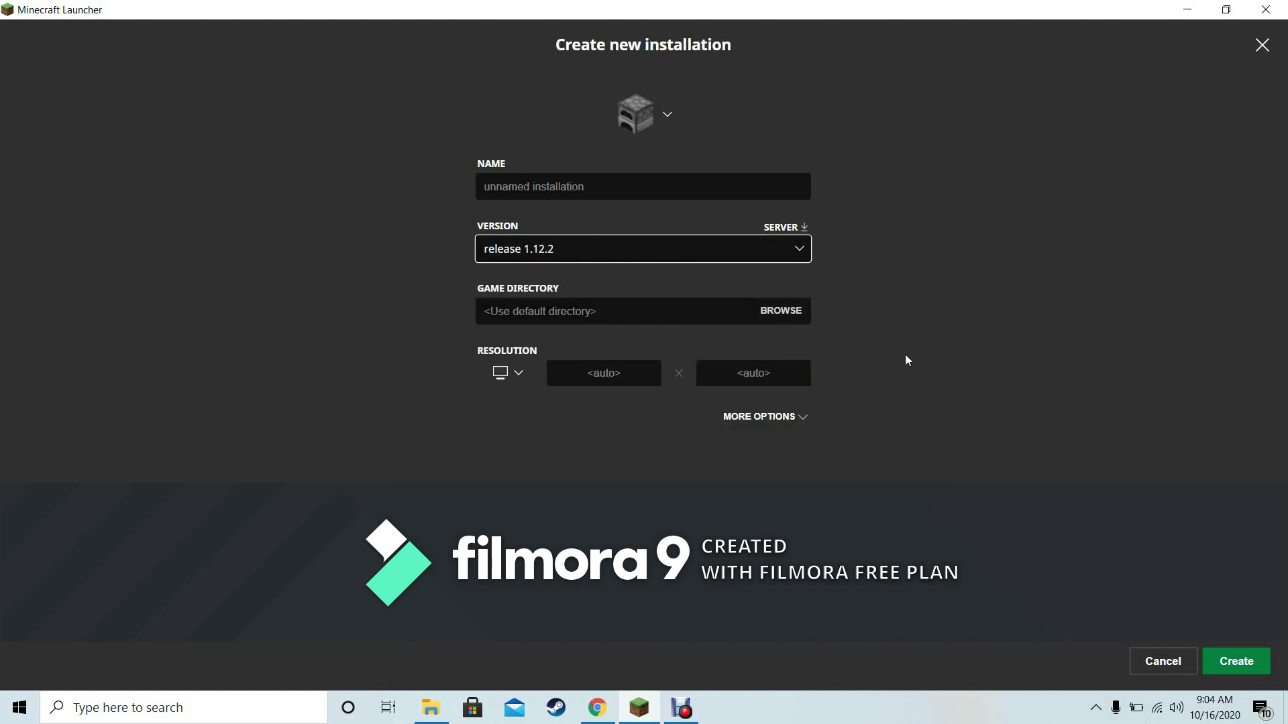
left_click(1235, 663)
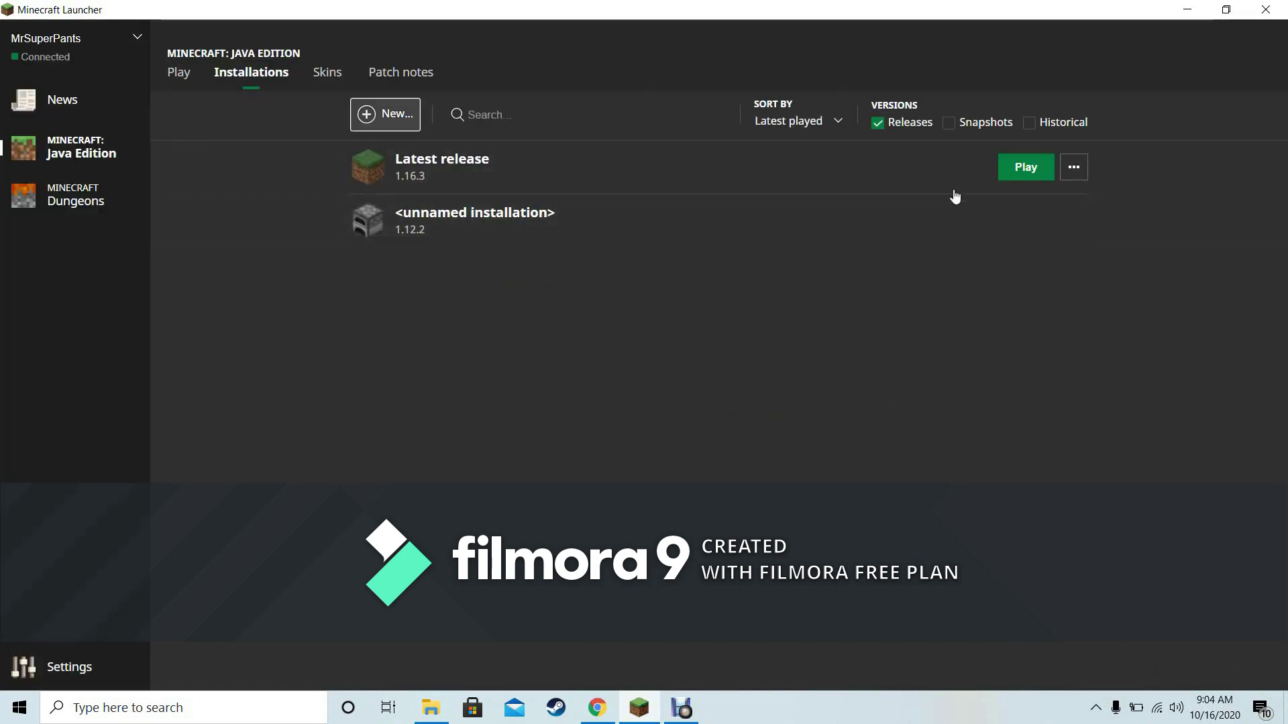
Launch the new 1.12.2 installation once and close the game window
left_click(1022, 221)
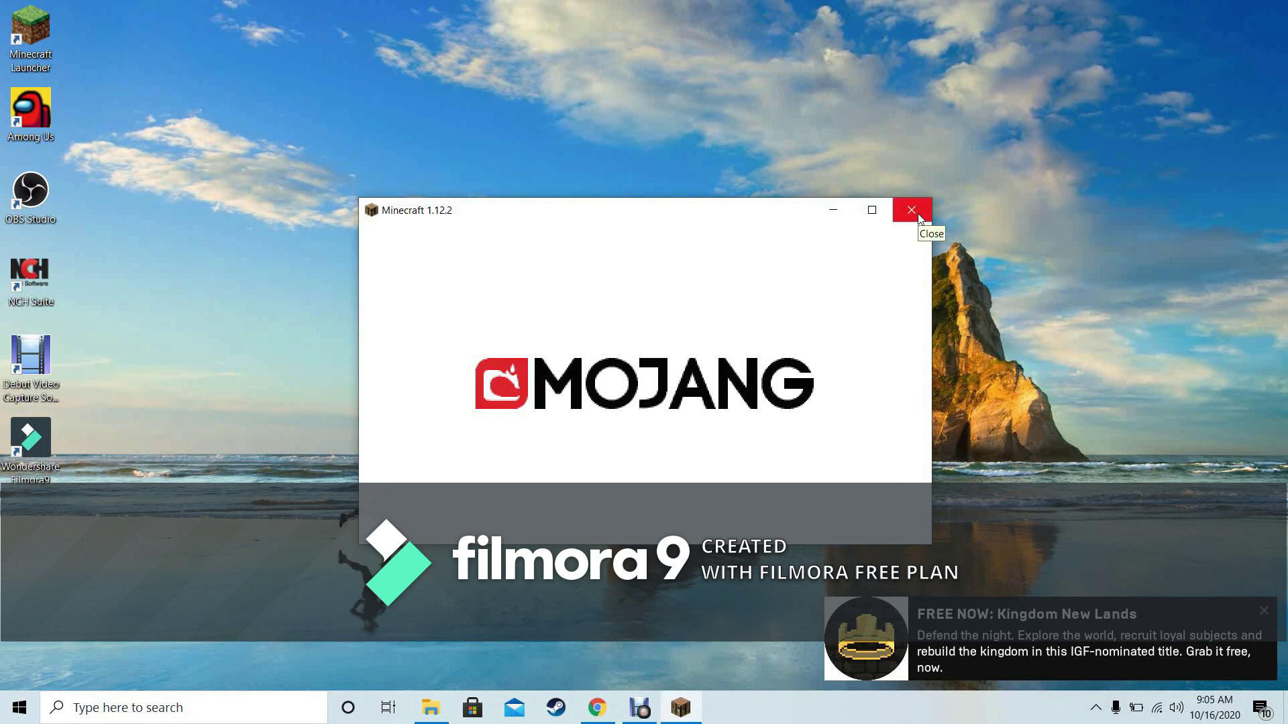
left_click(918, 218)
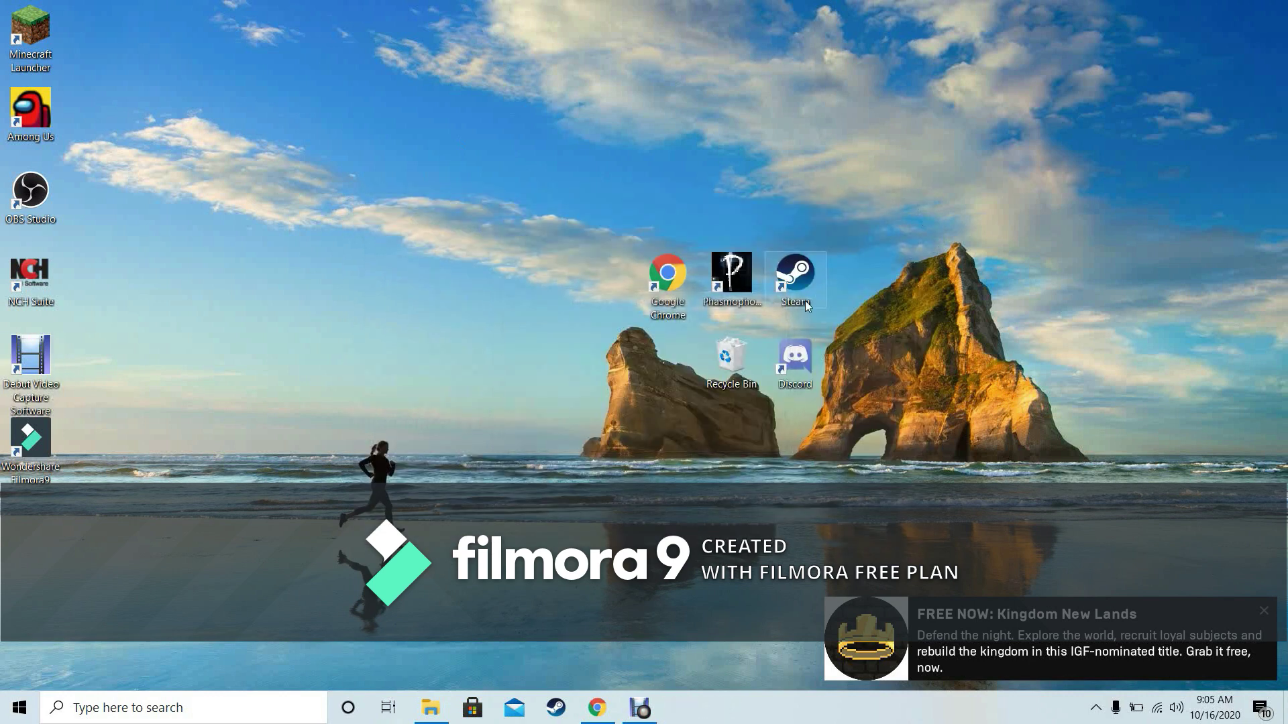
Switch to Chrome, search the web for "forge" and open the Minecraft Forge download site
mouse_move(600, 716)
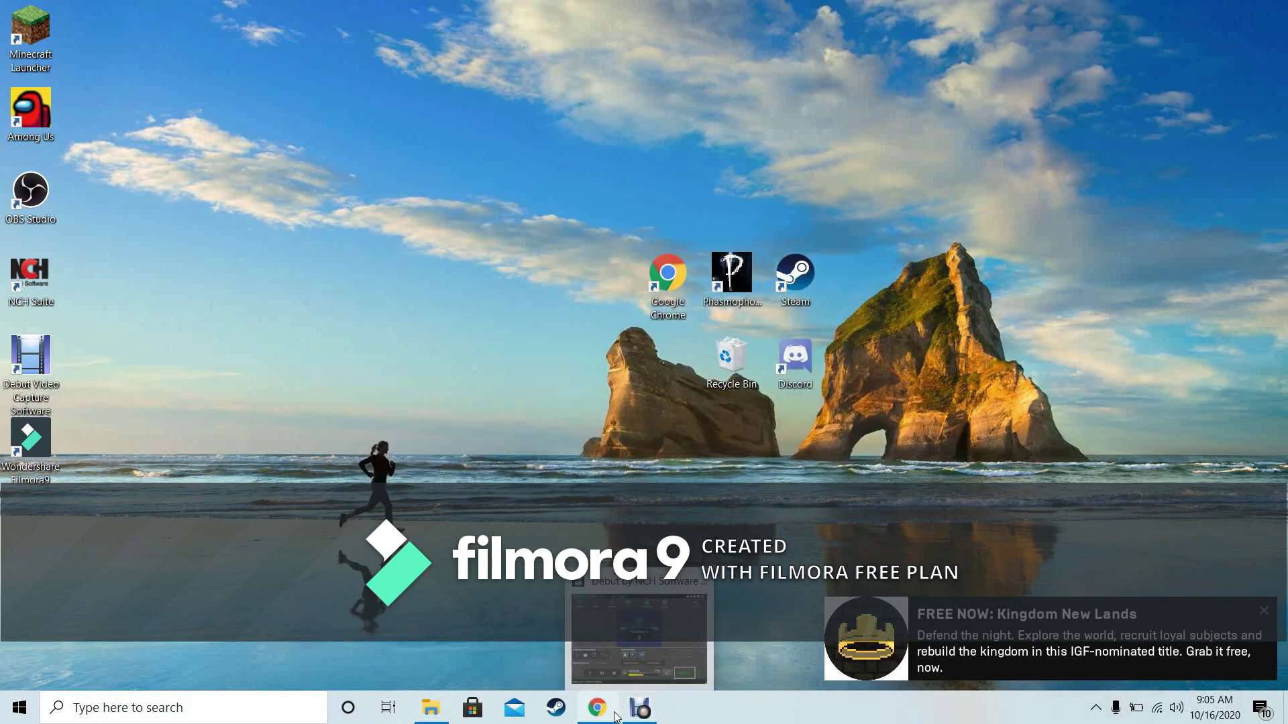
left_click_drag(600, 712, 557, 710)
left_click(556, 707)
left_click(361, 54)
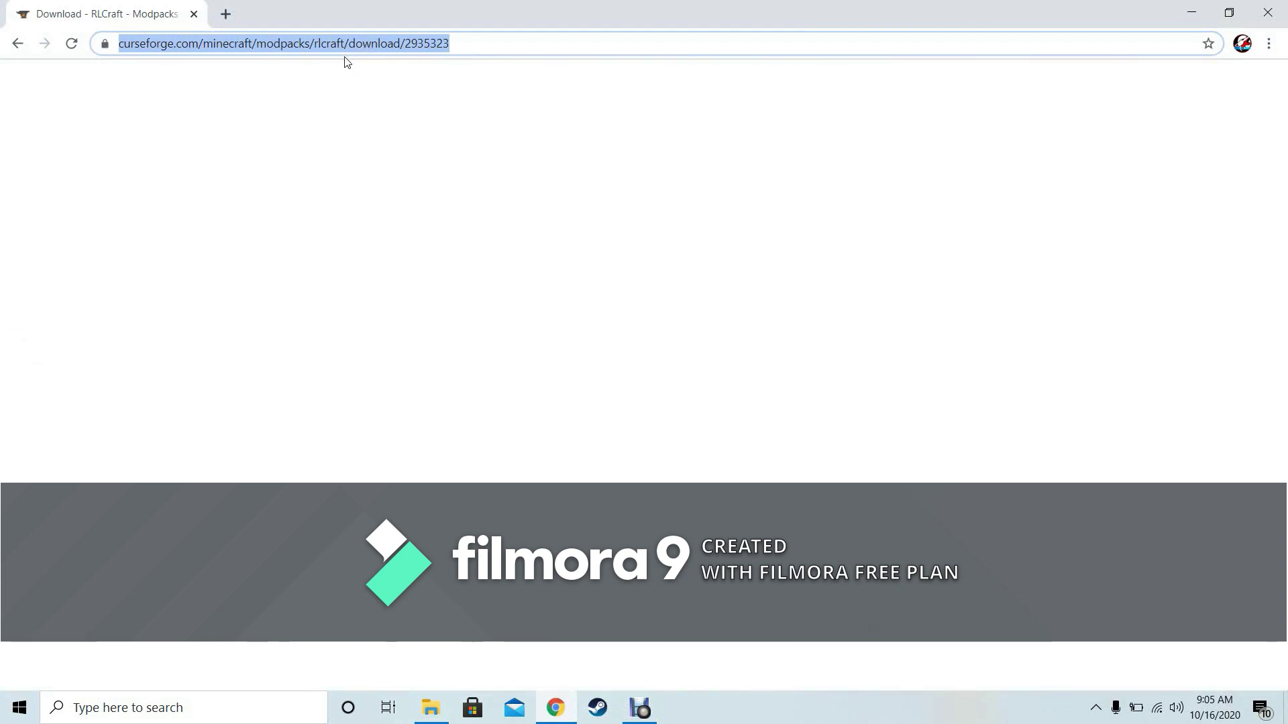
type("forg")
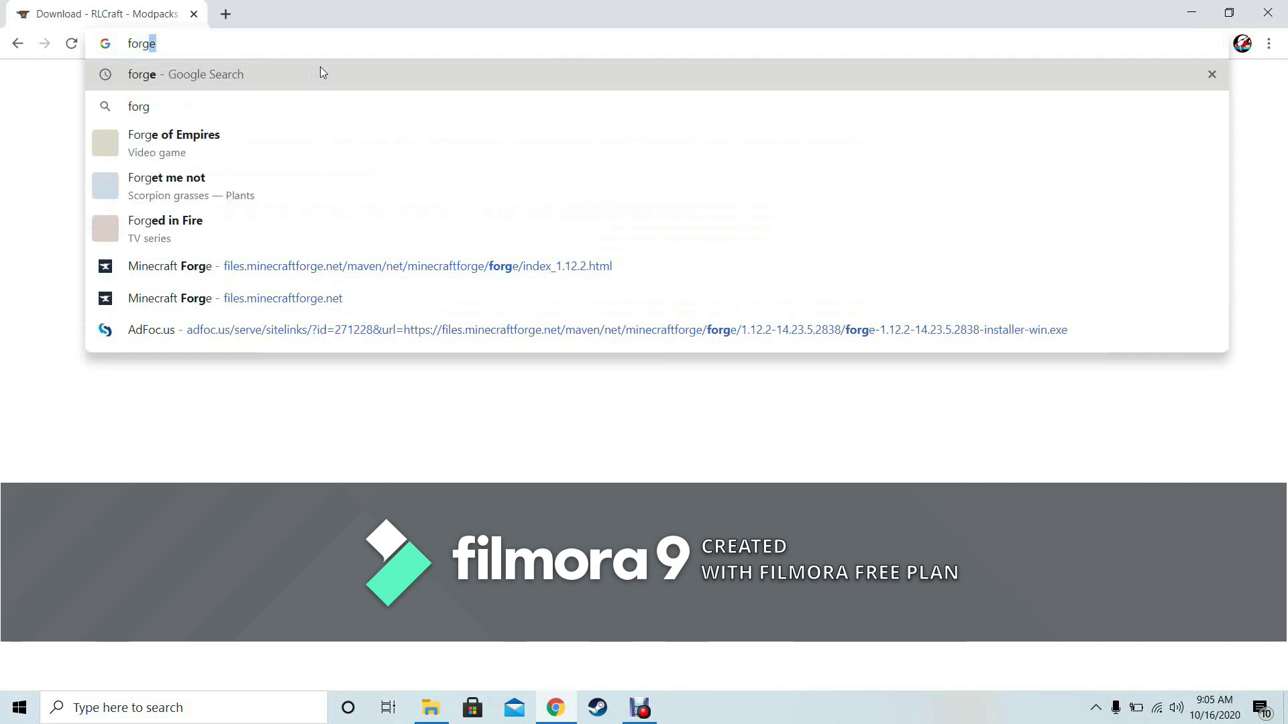
key("Return")
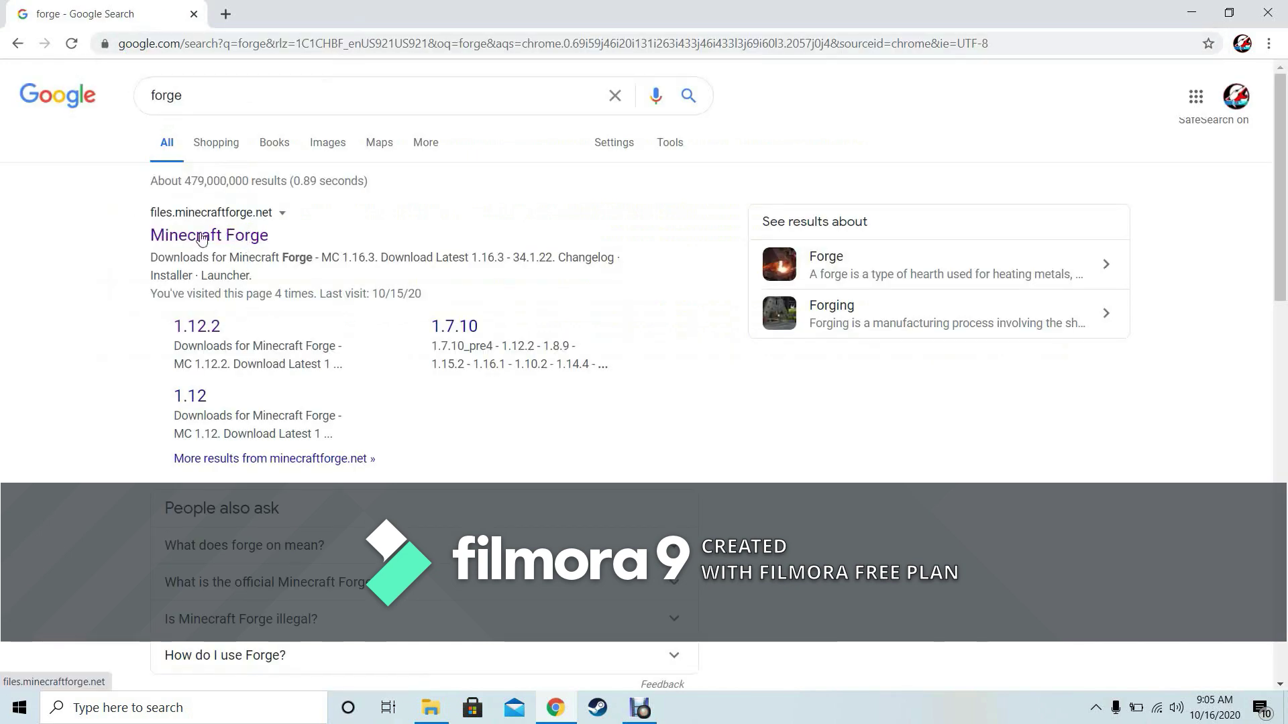
left_click(208, 244)
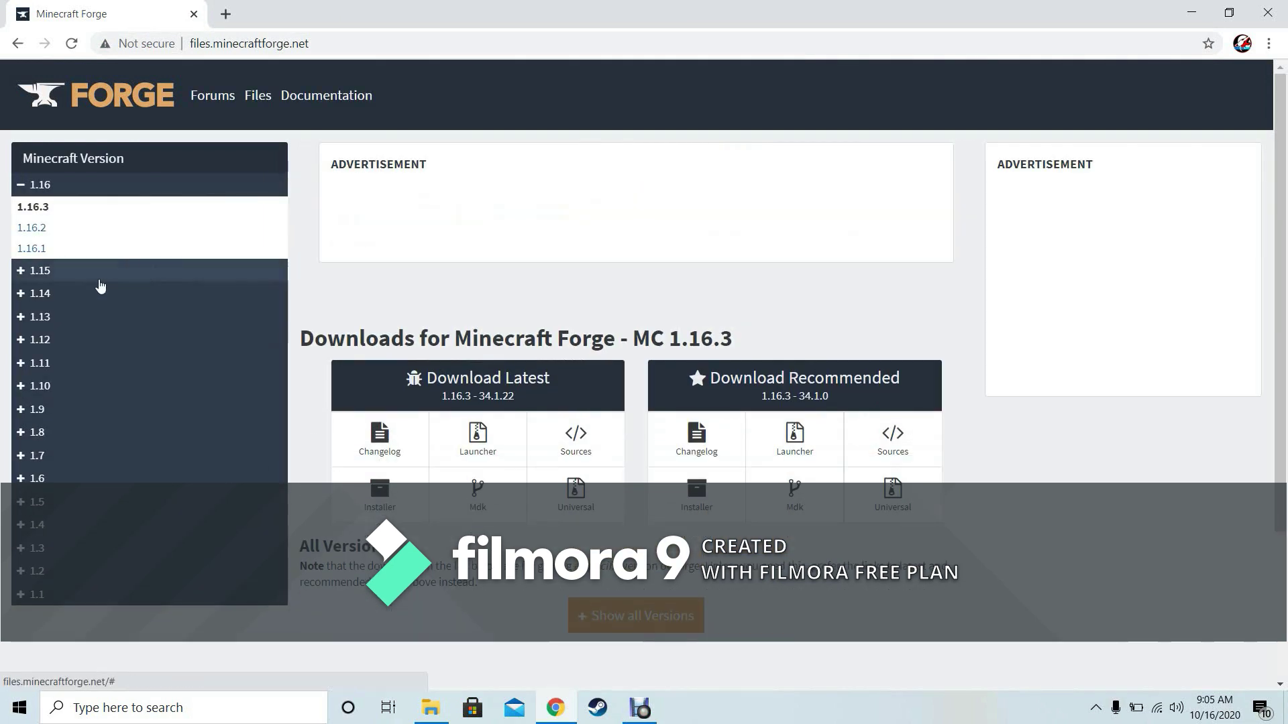
List all Forge versions for Minecraft 1.12.2 and download the Windows installer of 14.23.5.2838, skipping the advertisement
left_click(79, 343)
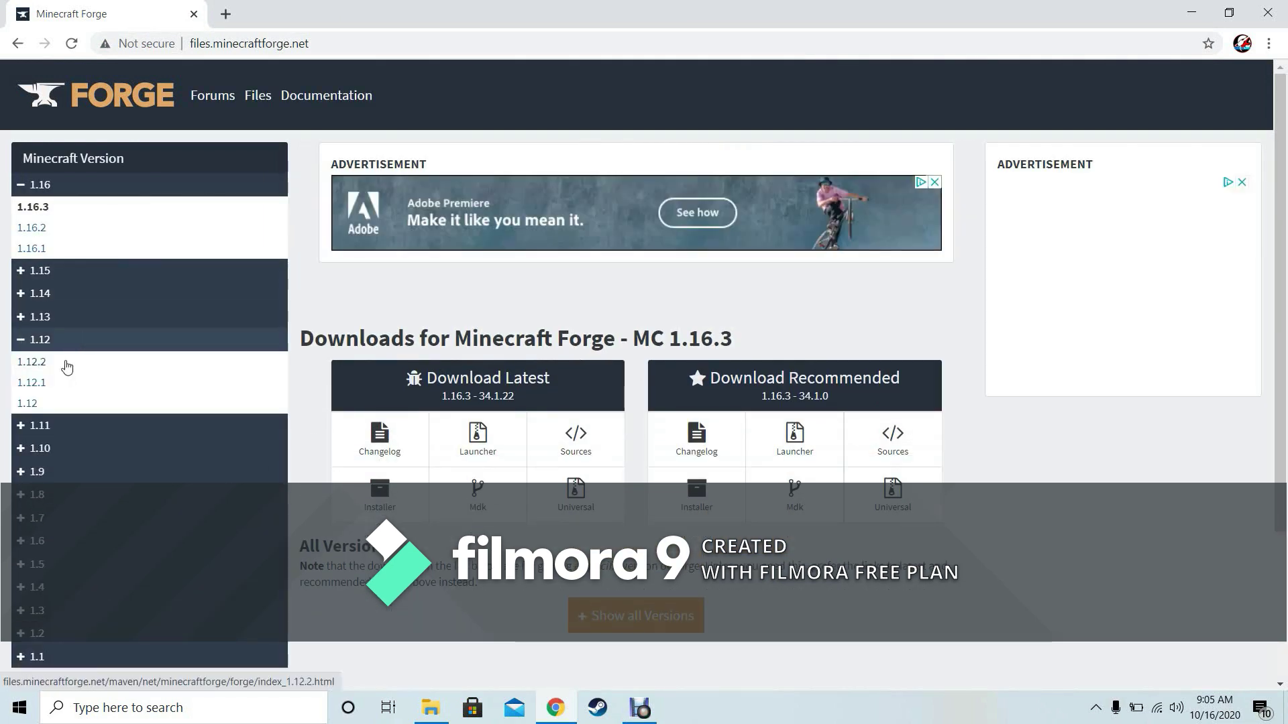
left_click(66, 366)
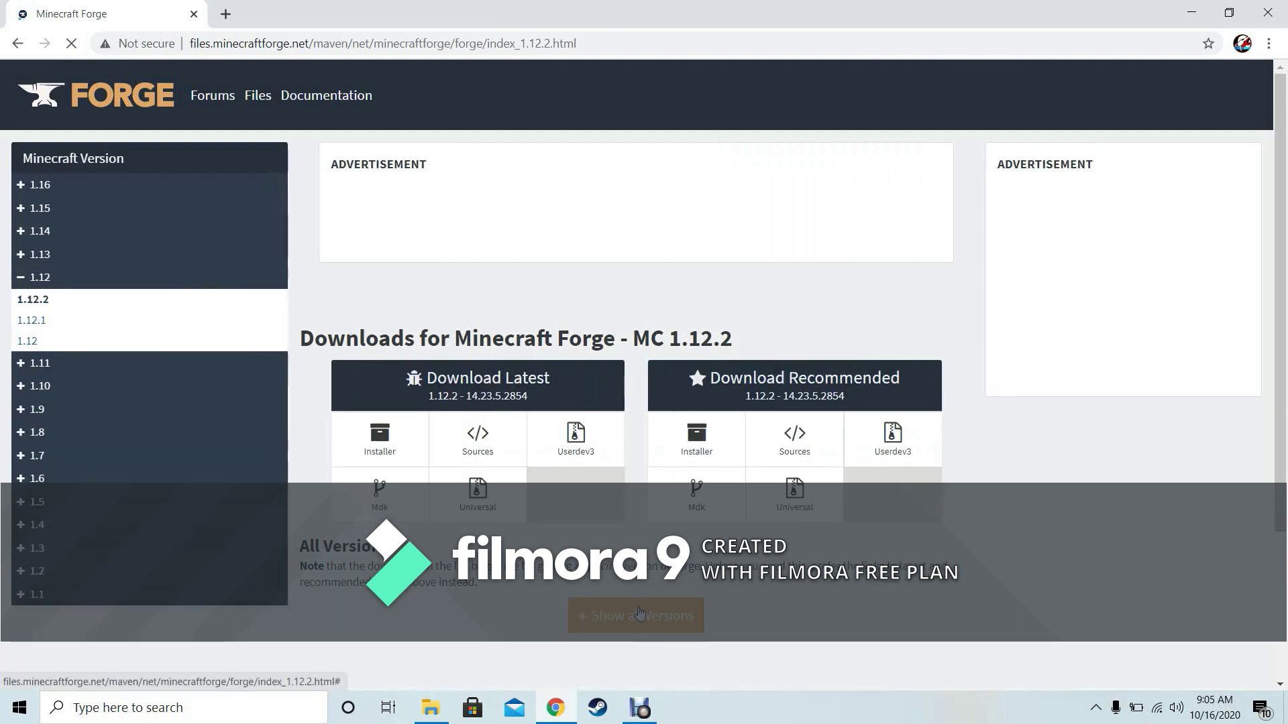
left_click(637, 629)
scroll(572, 475, "down", 3)
scroll(572, 475, "down", 3)
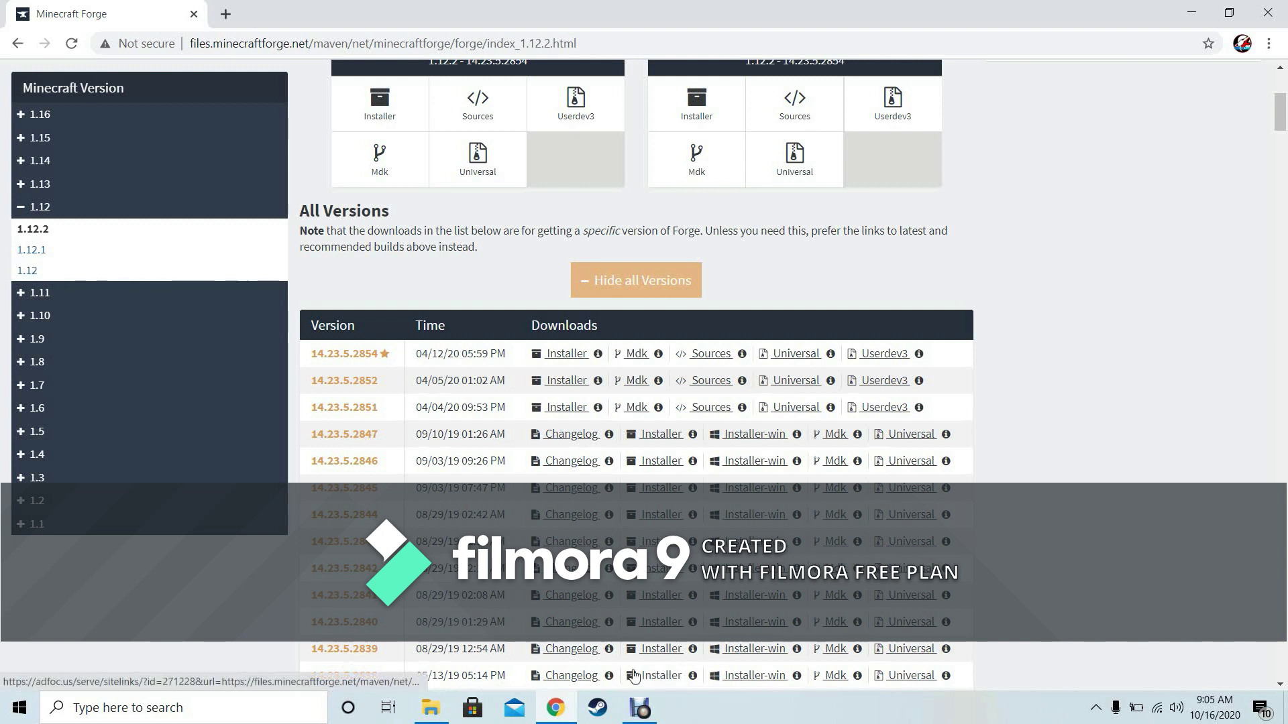
left_click(742, 682)
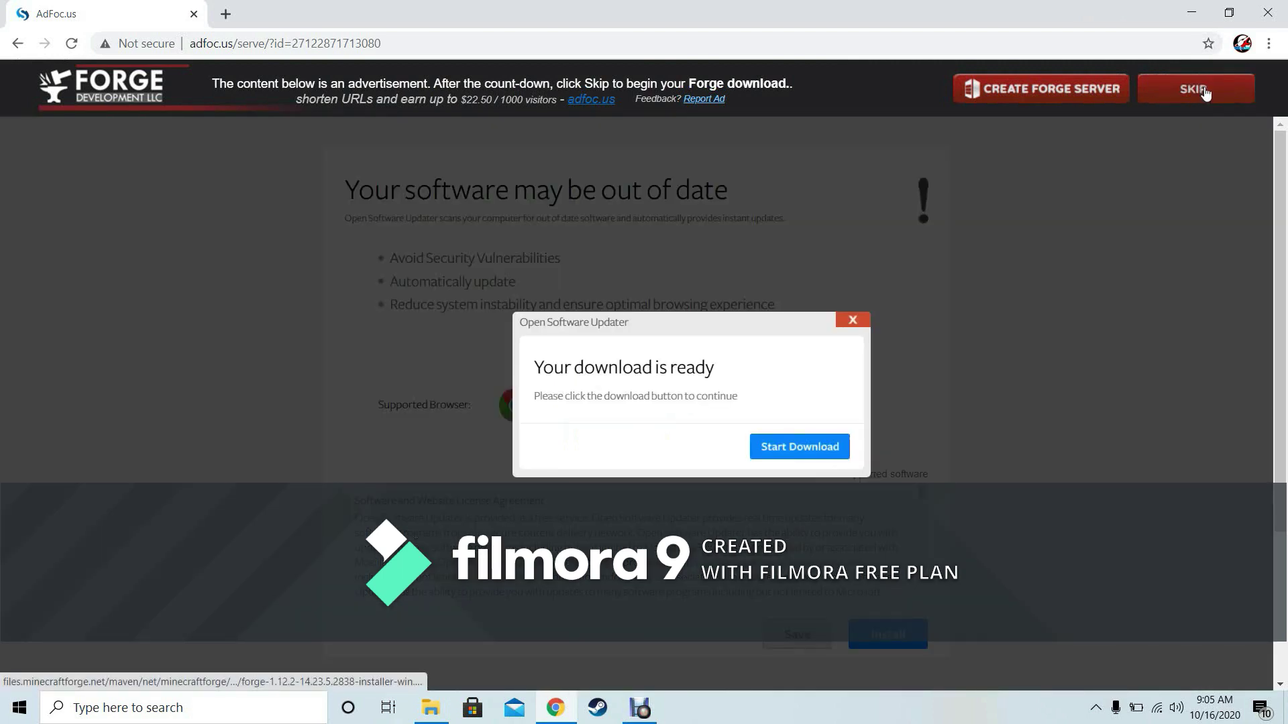
left_click(1205, 93)
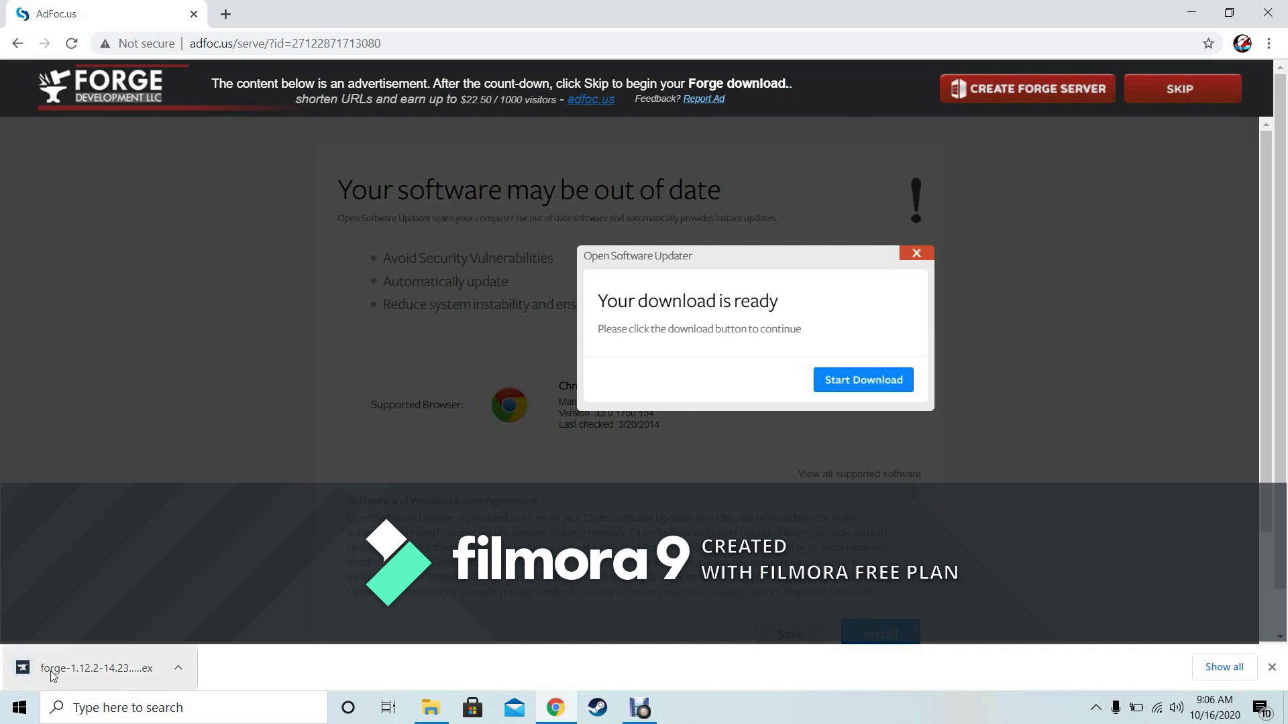
Run the downloaded Forge installer, allow the unverified app to install, and cancel the Mod system installer dialog
left_click(102, 670)
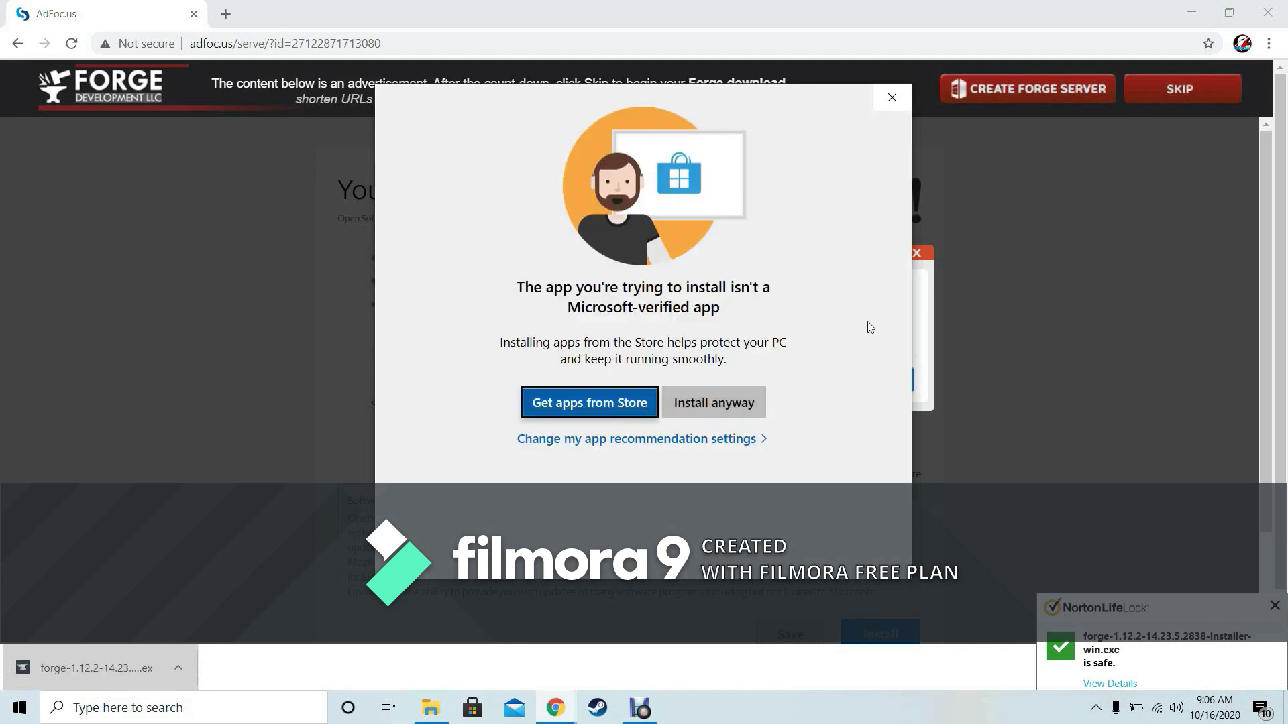
left_click(730, 404)
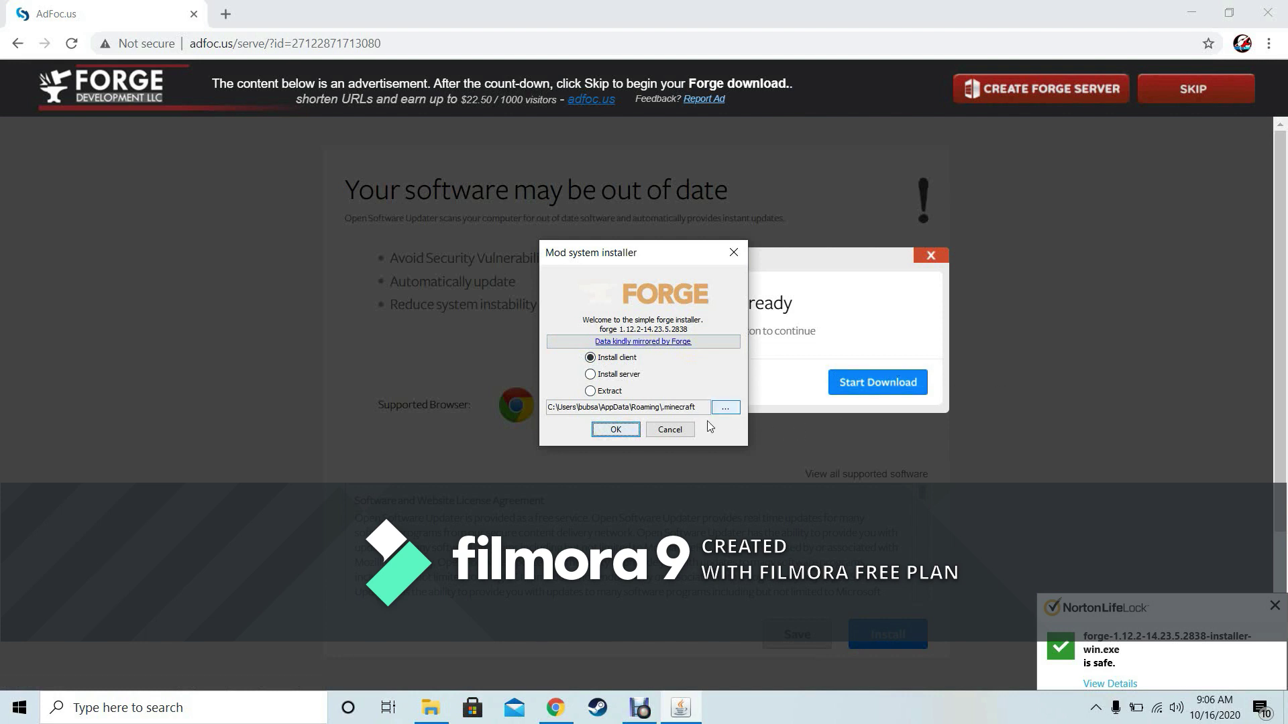
left_click(664, 430)
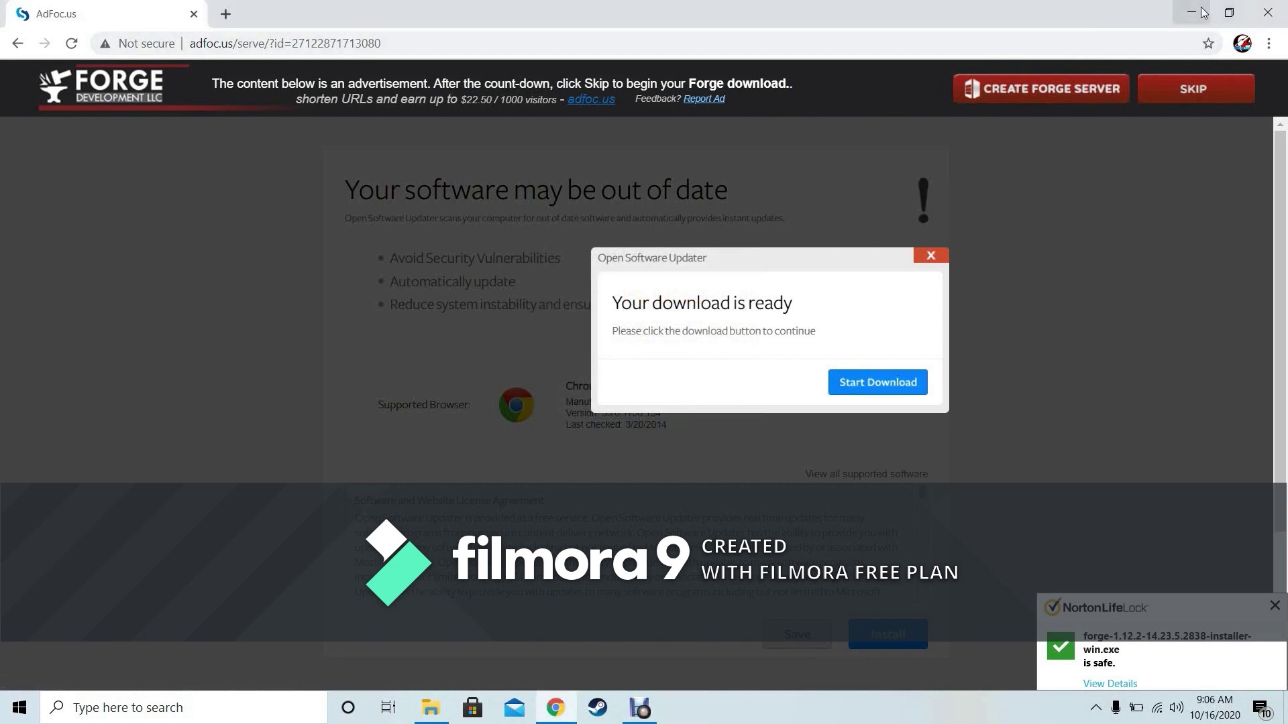
Minimize the browser, open the Minecraft Launcher from the desktop and start a new Java Edition installation
left_click(1181, 20)
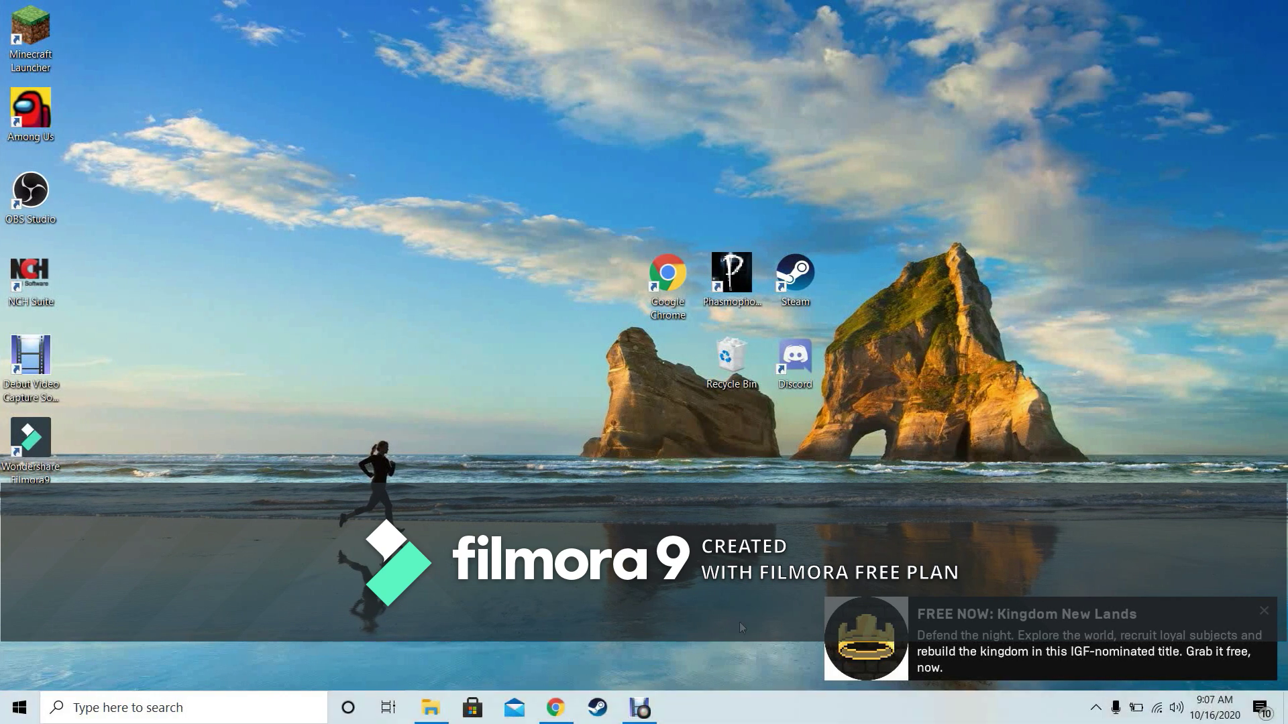
left_click(562, 717)
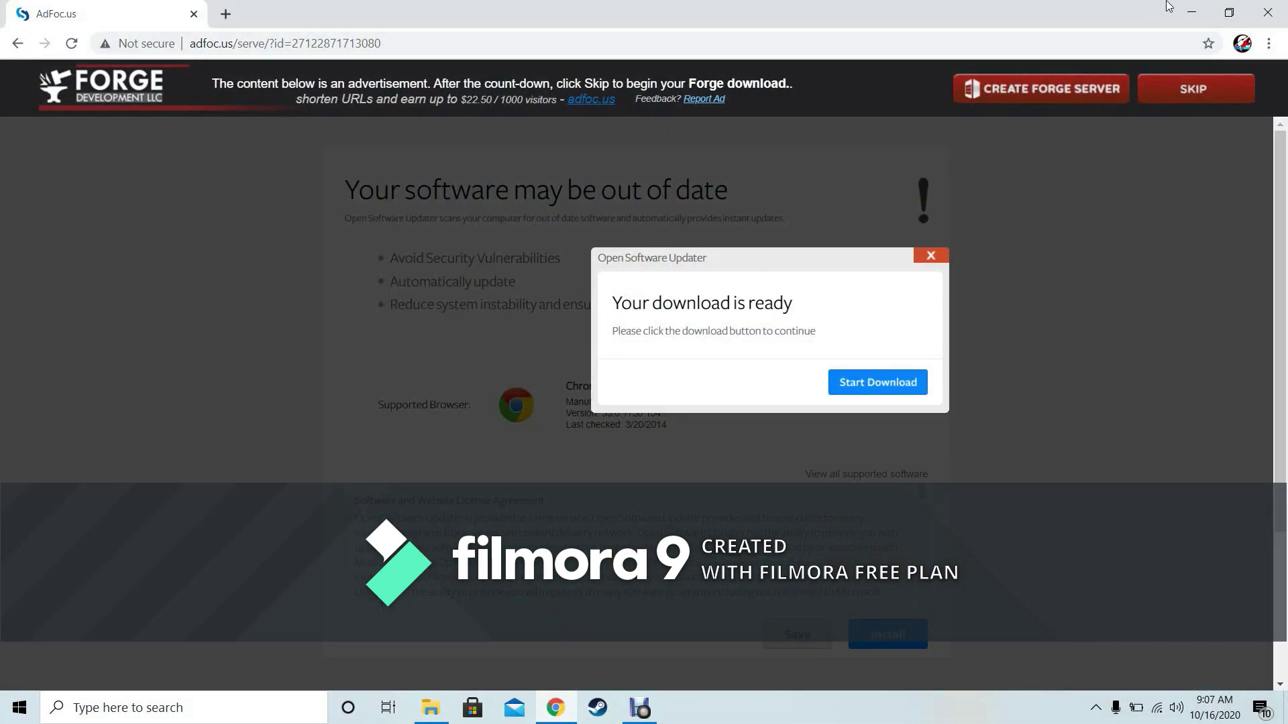
left_click(1191, 12)
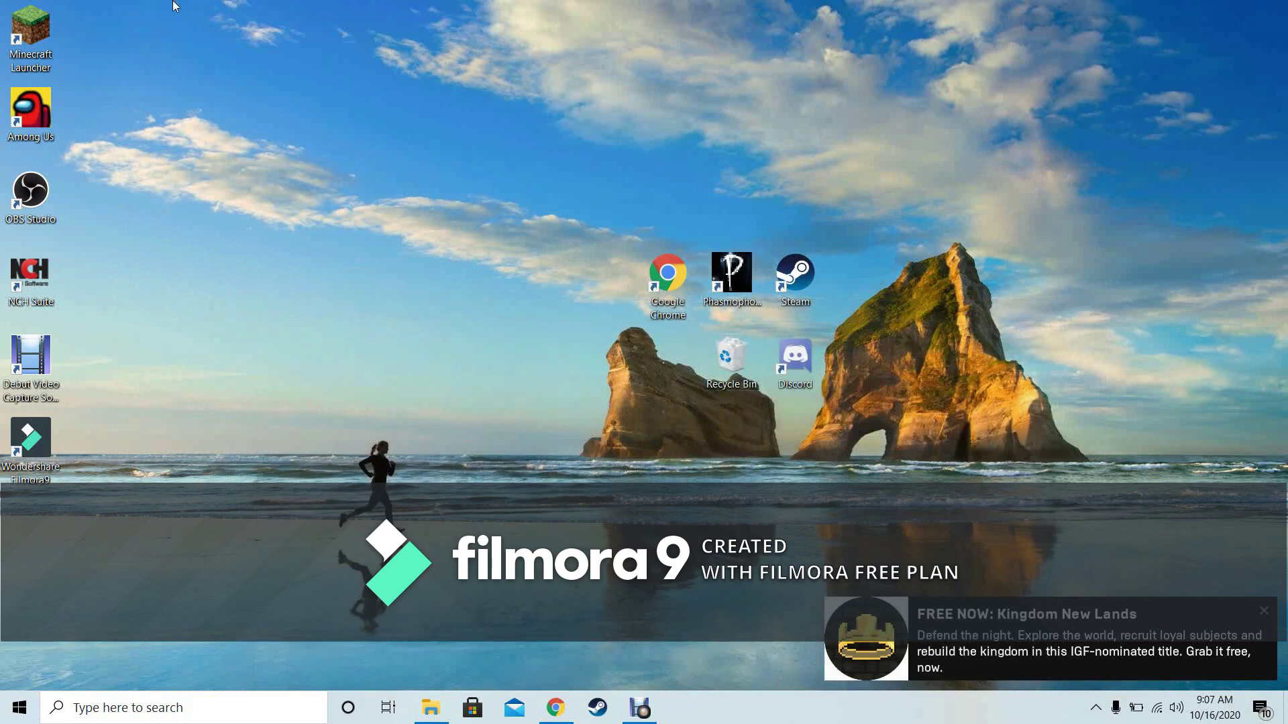
double_click(20, 48)
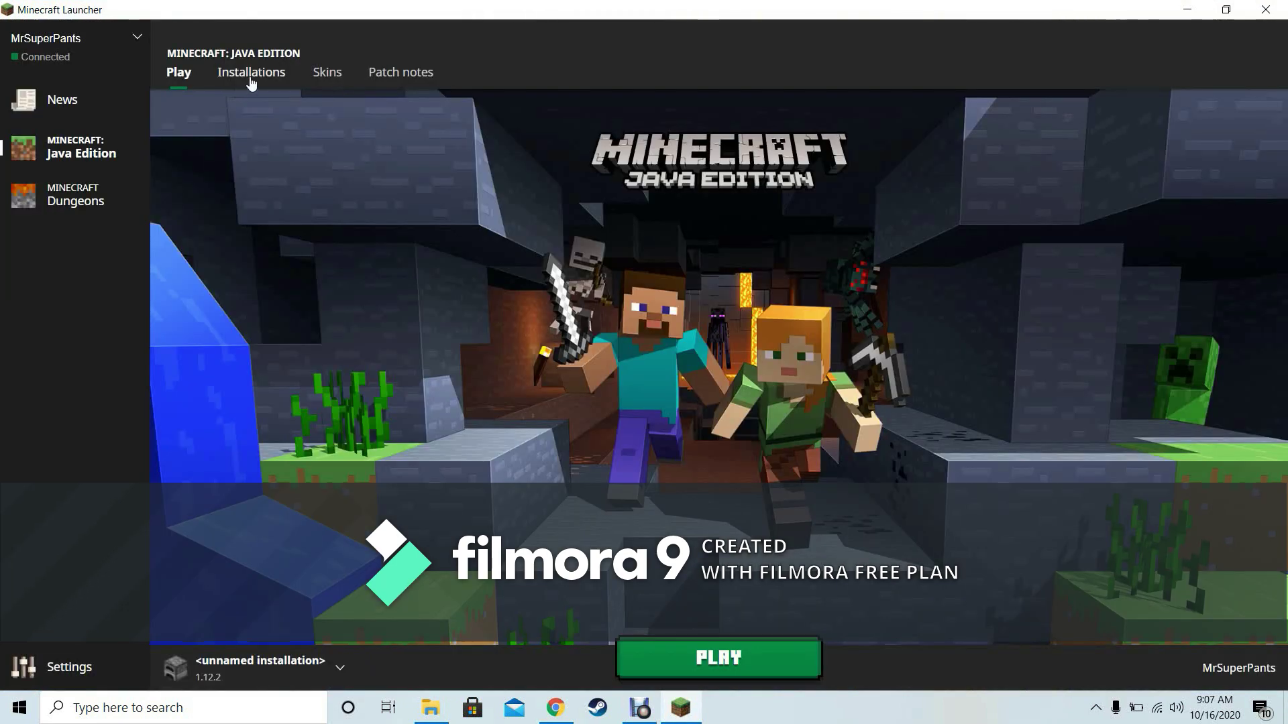
left_click(251, 74)
left_click(389, 118)
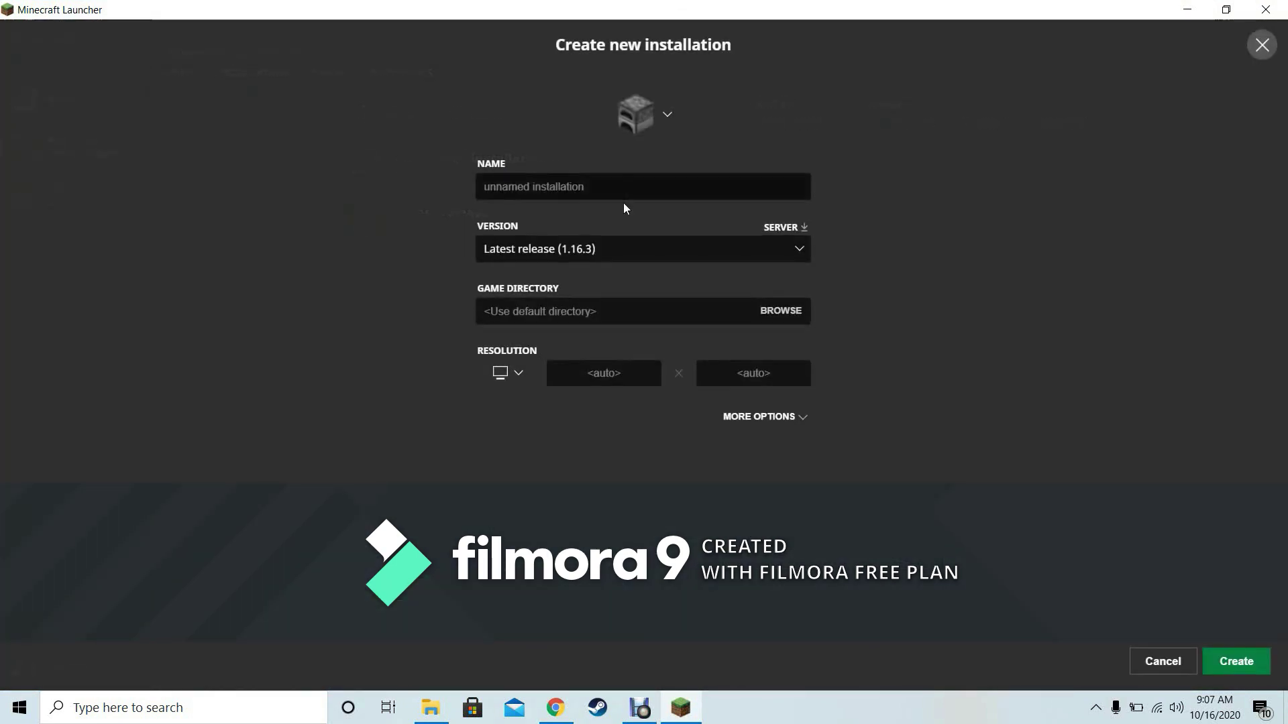
Look through the installation's version list down to release 1.12.2-forge1.12.2-14.23.5.2838 and close it without choosing a version
left_click(718, 249)
scroll(621, 374, "down", 10)
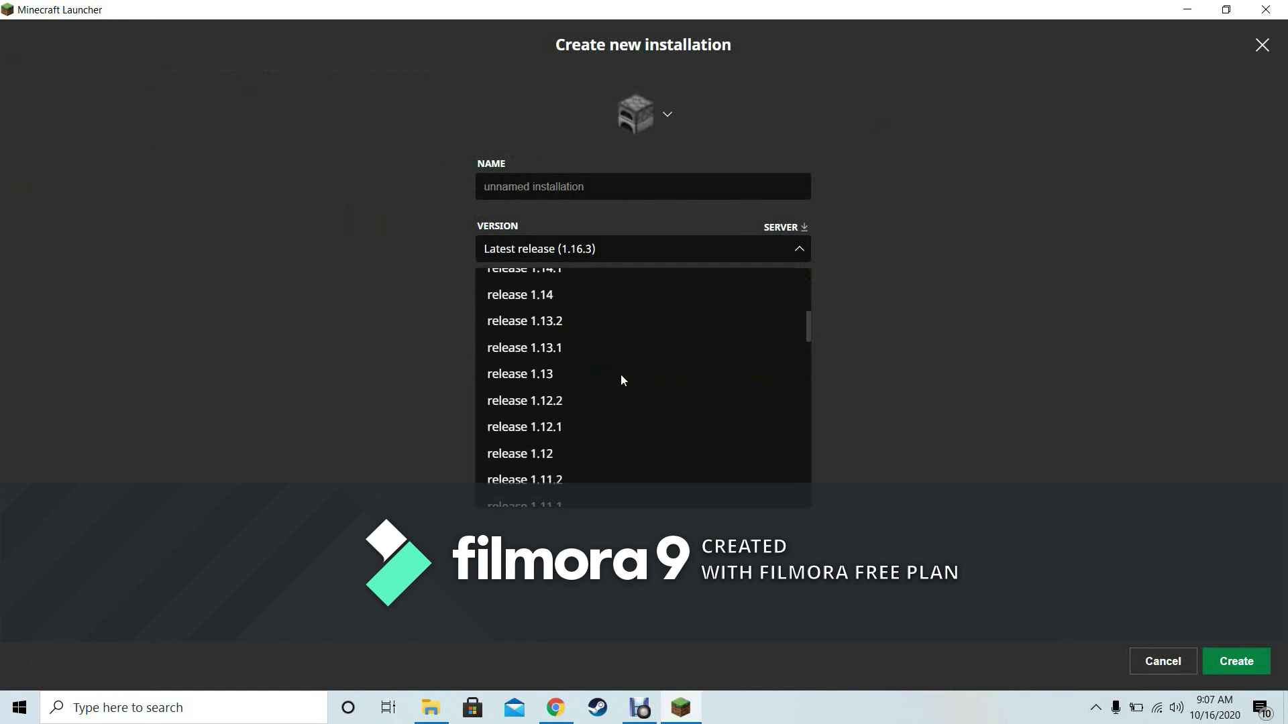
scroll(656, 389, "down", 4)
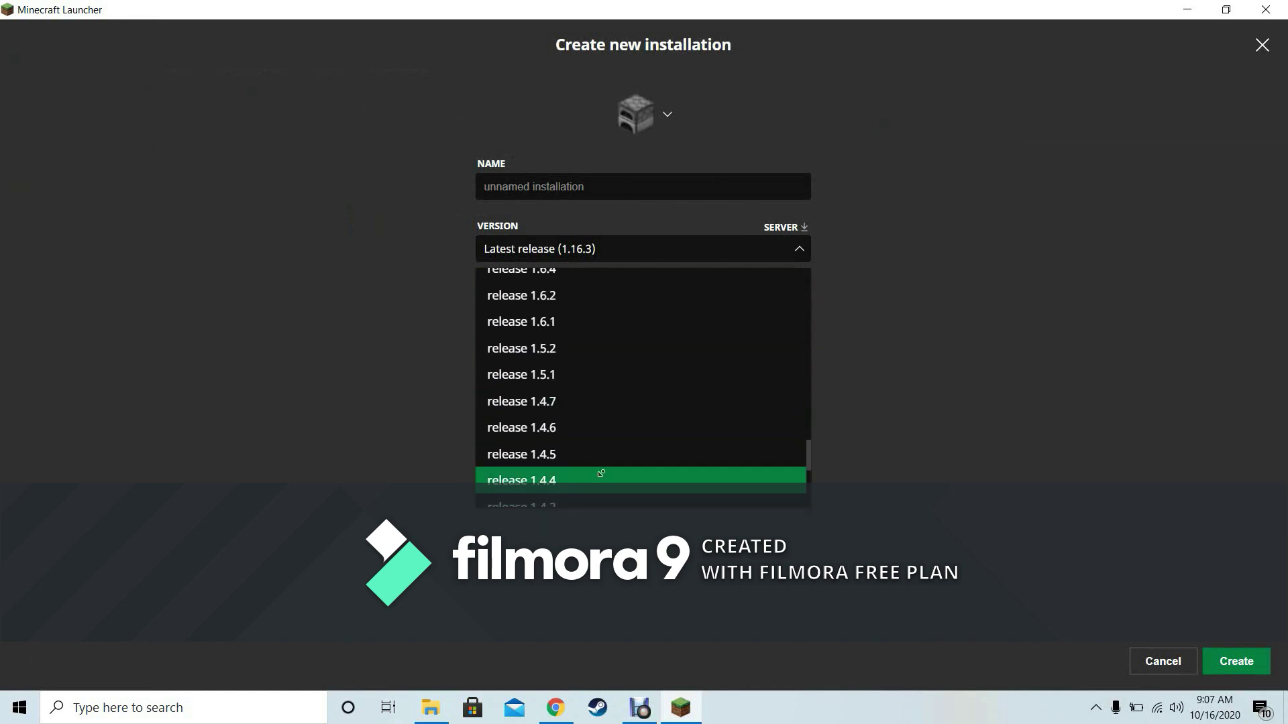
scroll(637, 447, "down", 5)
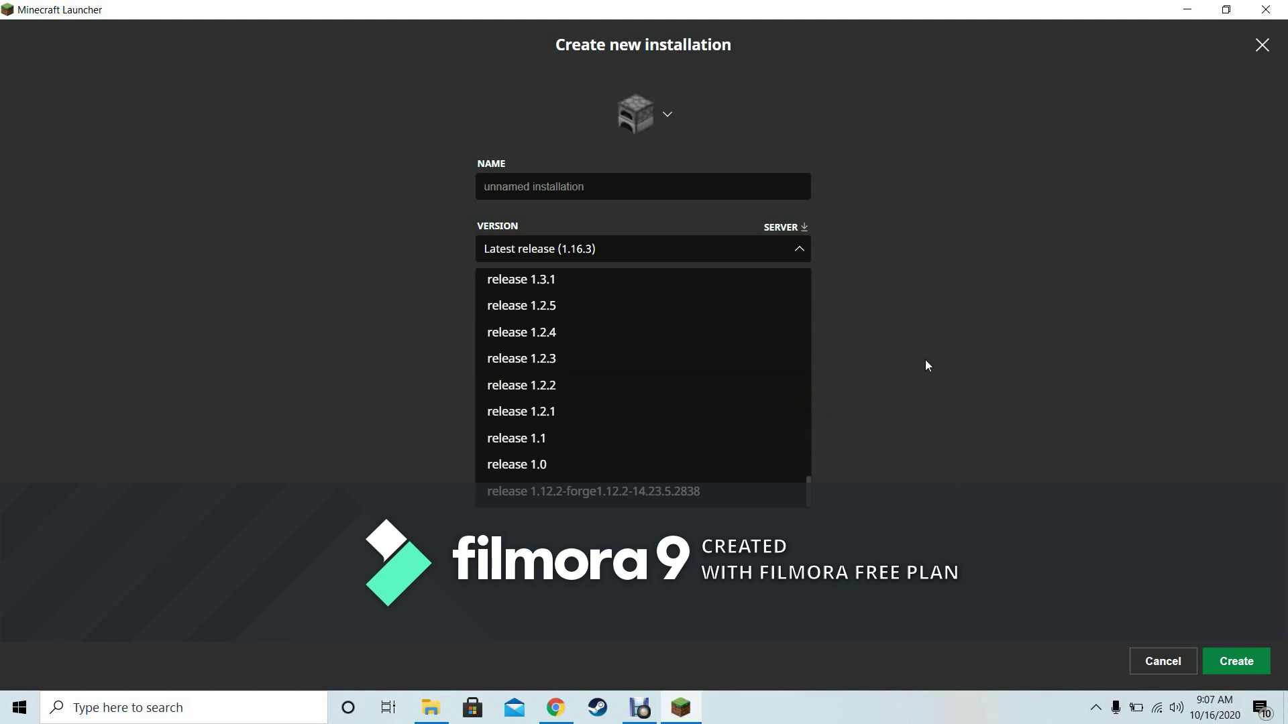
left_click(890, 280)
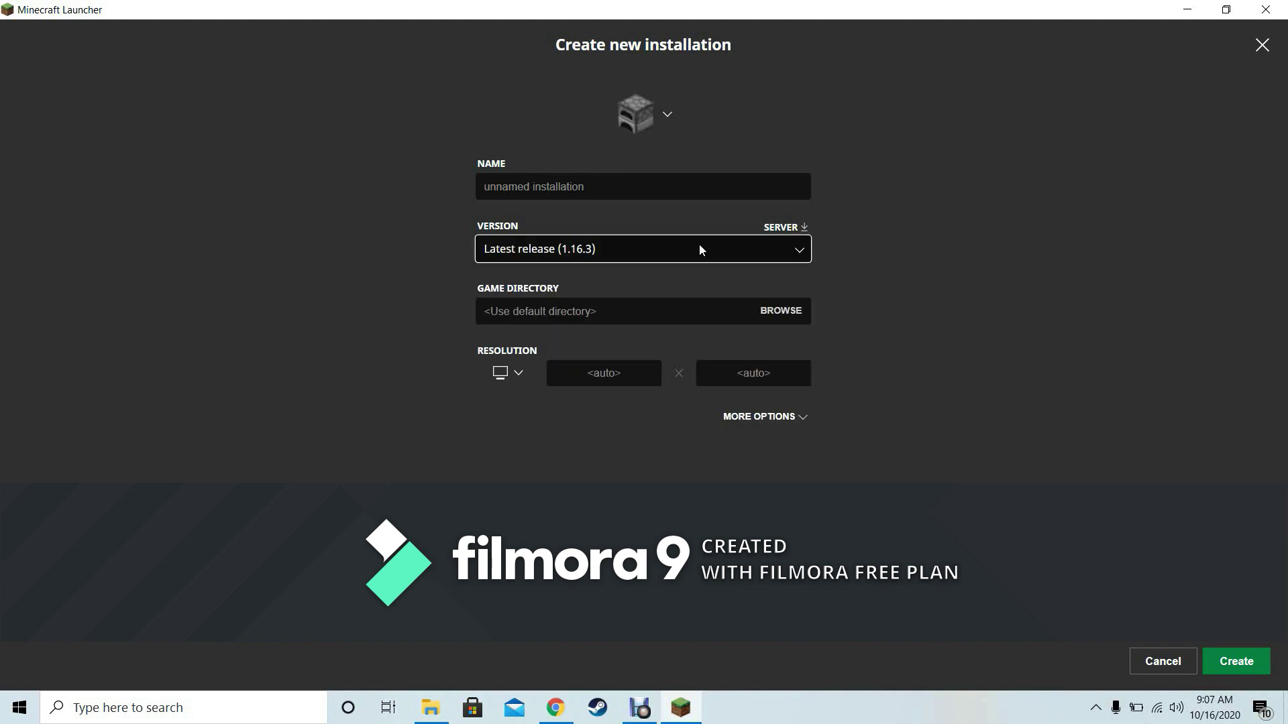
left_click(699, 248)
left_click(942, 303)
left_click(639, 707)
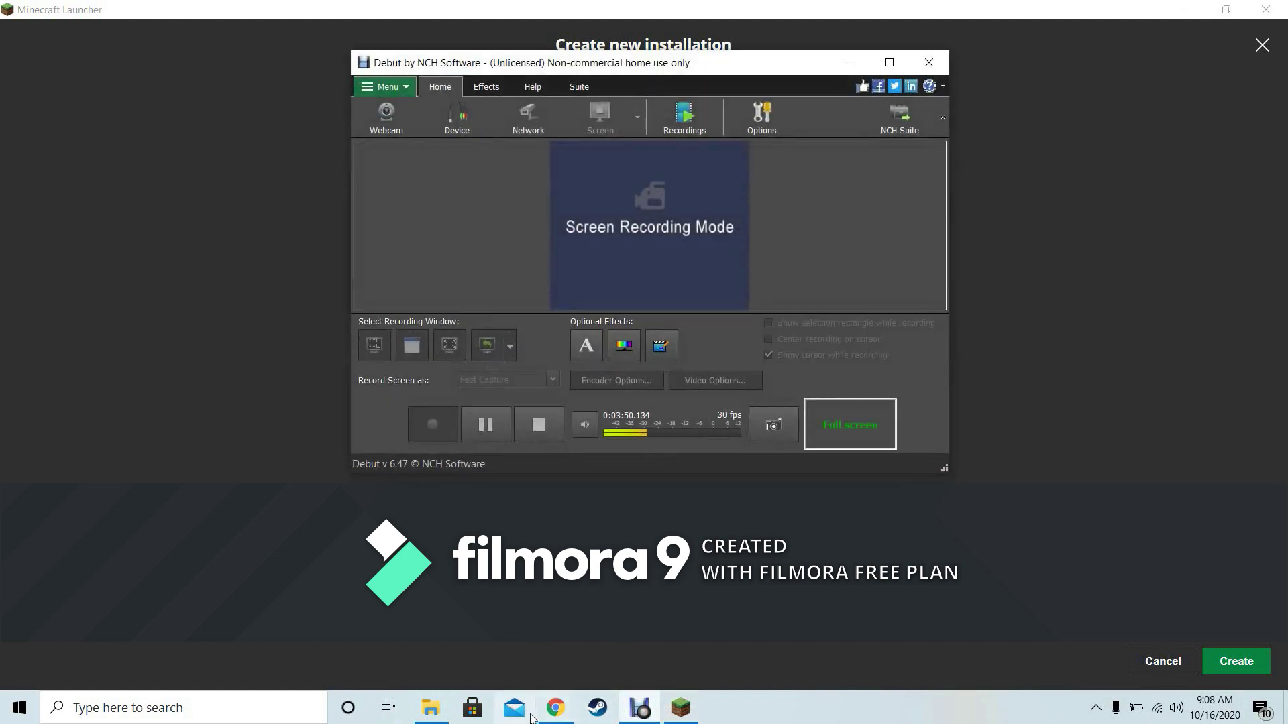
mouse_move(562, 720)
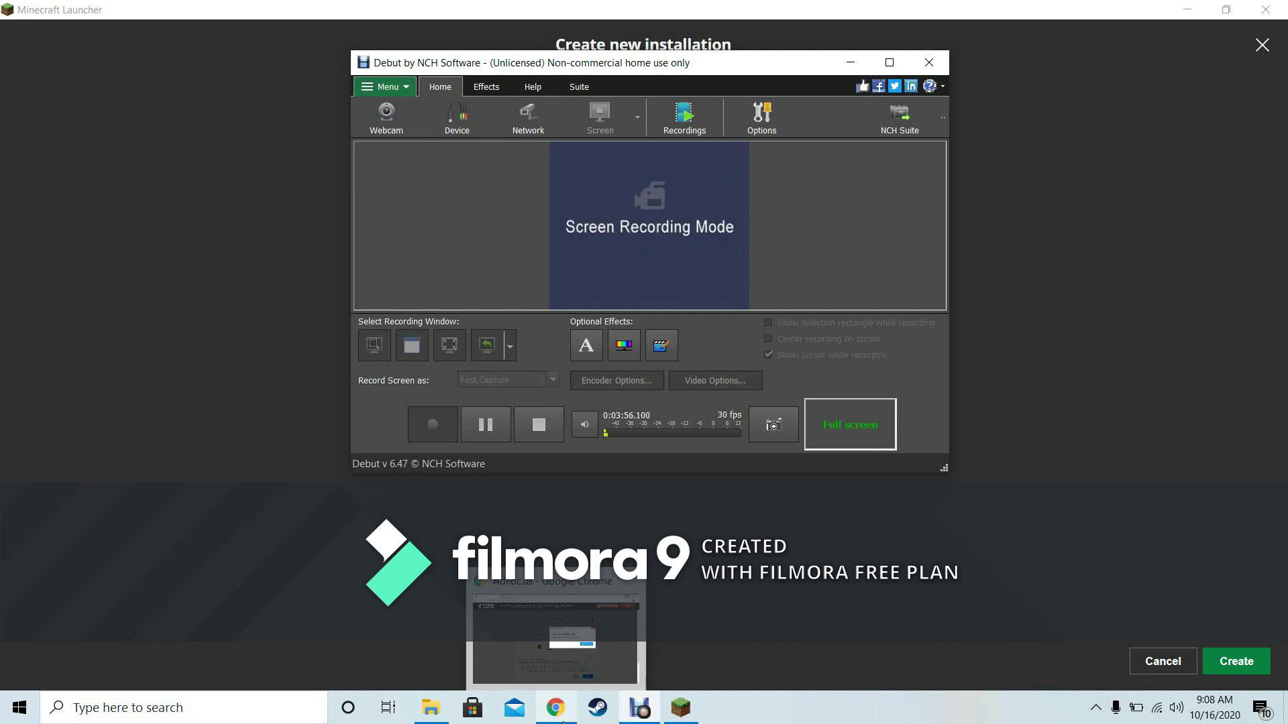
Switch to Chrome, search for "rlcraft" and open the RLCraft modpack page on CurseForge
left_click(562, 720)
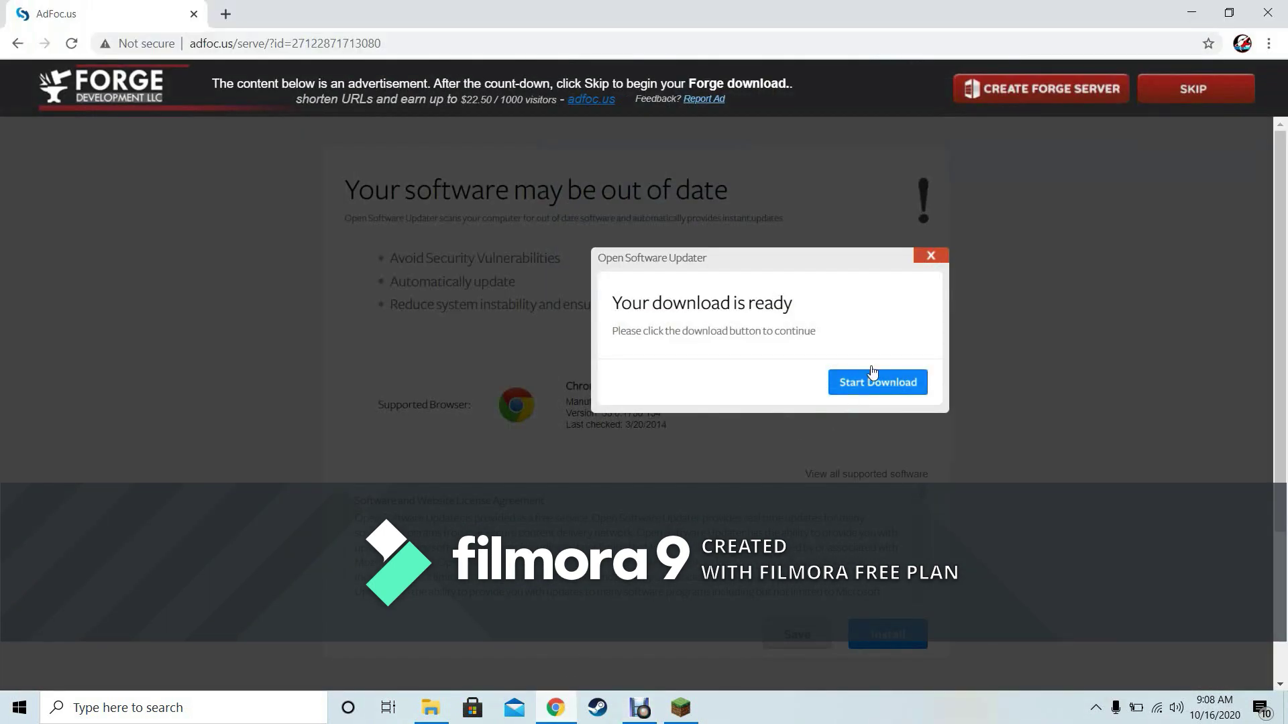
left_click(466, 47)
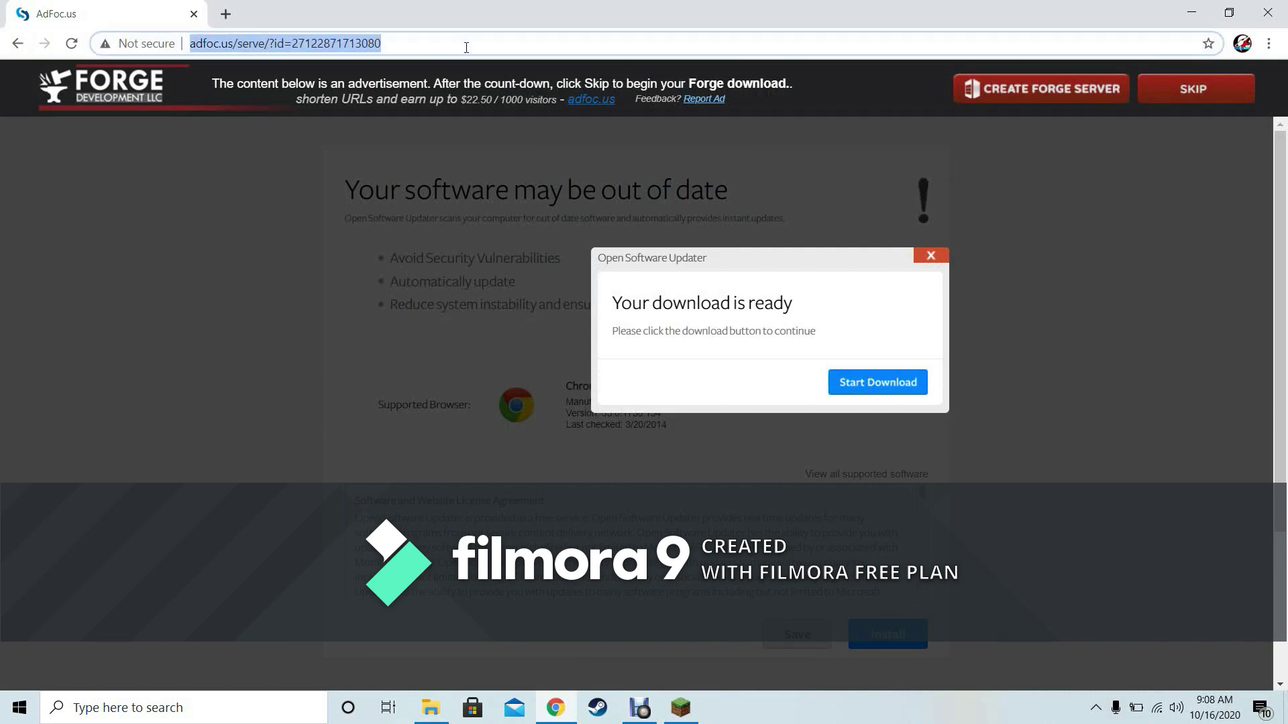
type("rlcraft")
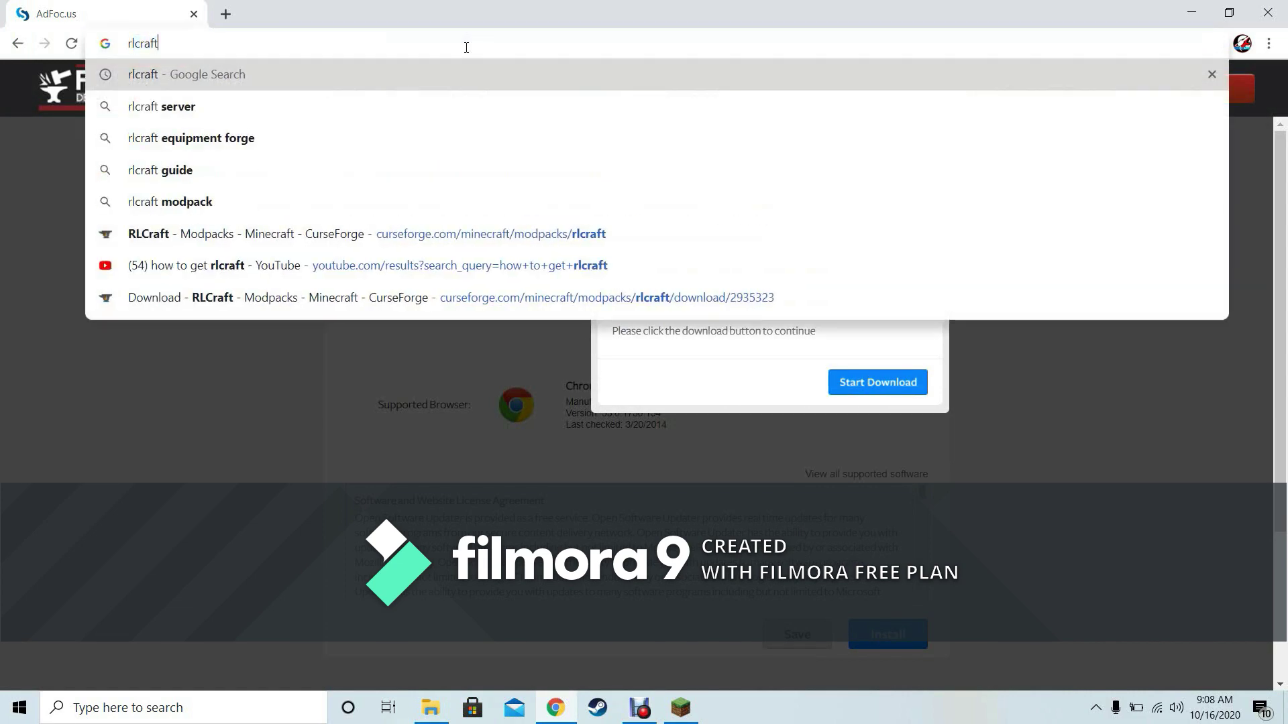
key("Return")
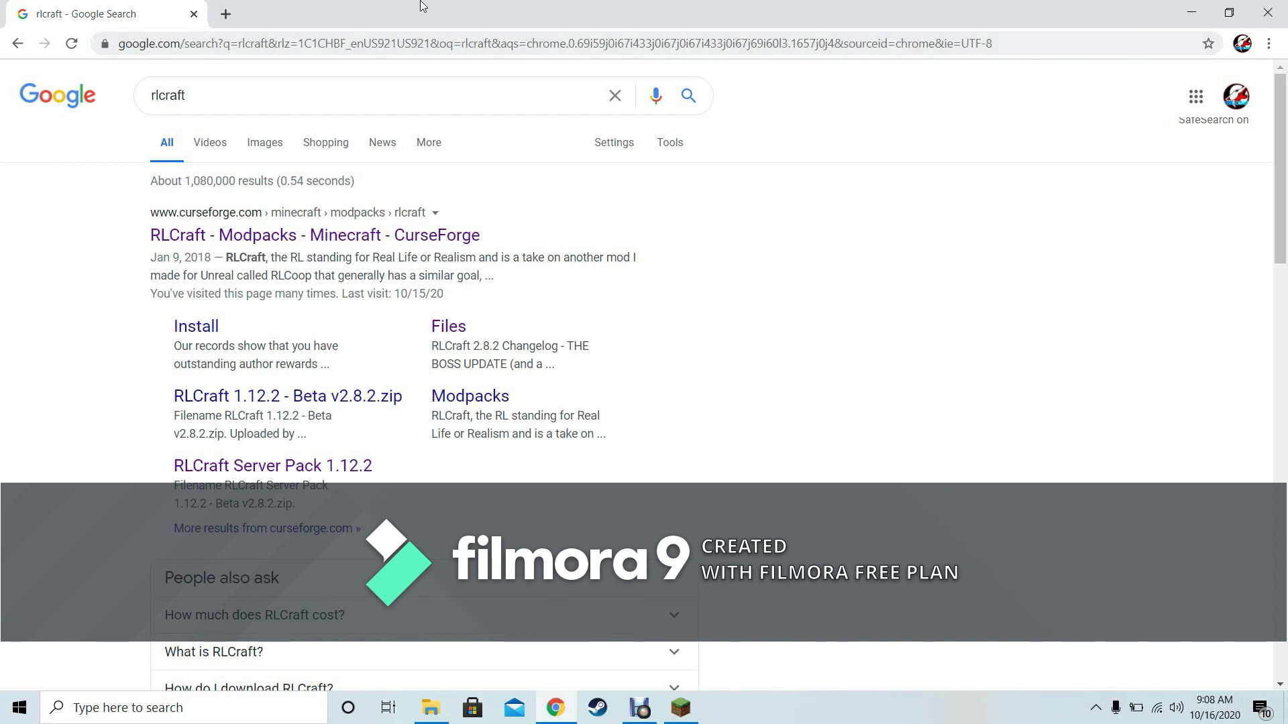
left_click(255, 237)
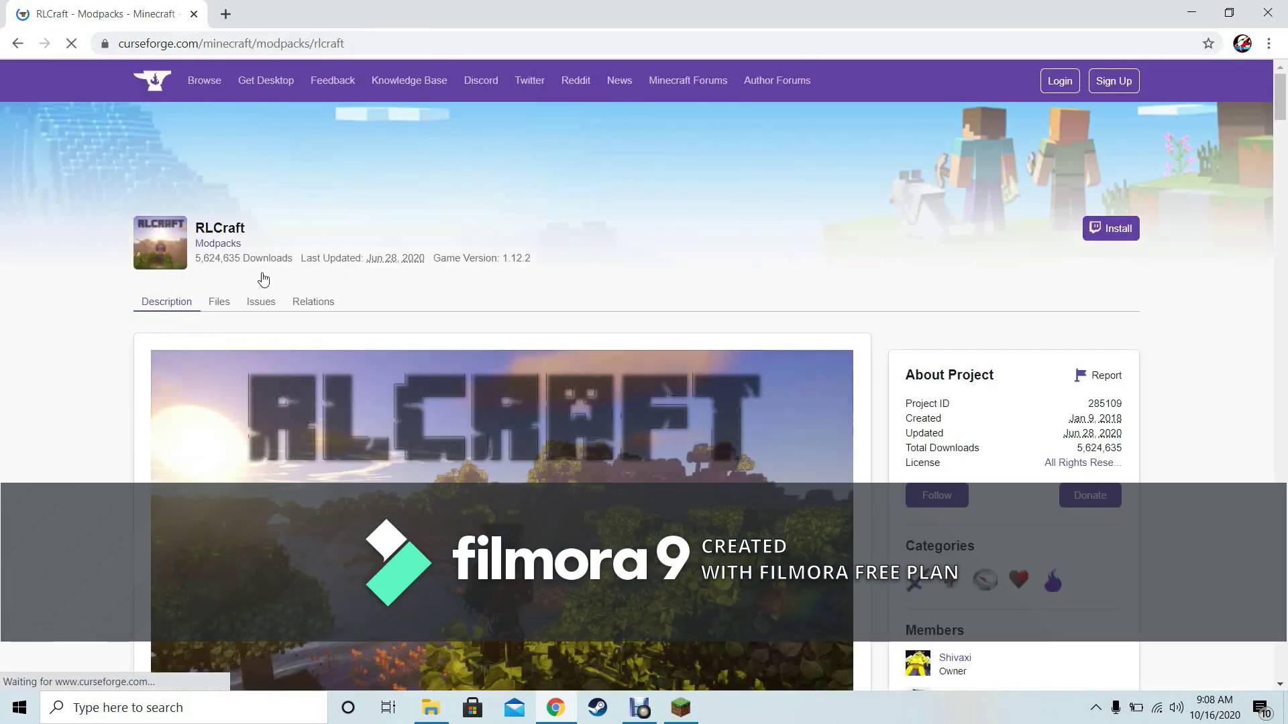
Find RLCraft Server Pack 1.12.2 - Beta v2.8.2.zip among the modpack's recent files and download it
scroll(739, 453, "down", 5)
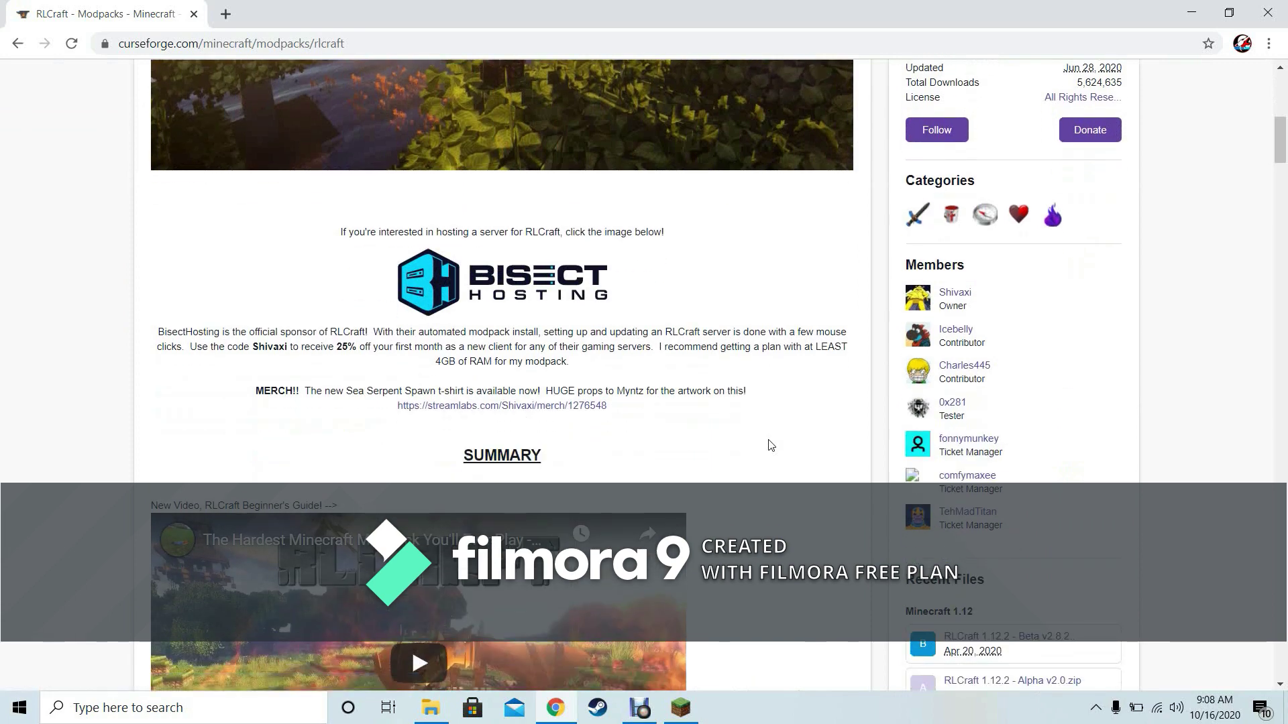
scroll(992, 594, "down", 1)
scroll(992, 594, "down", 1)
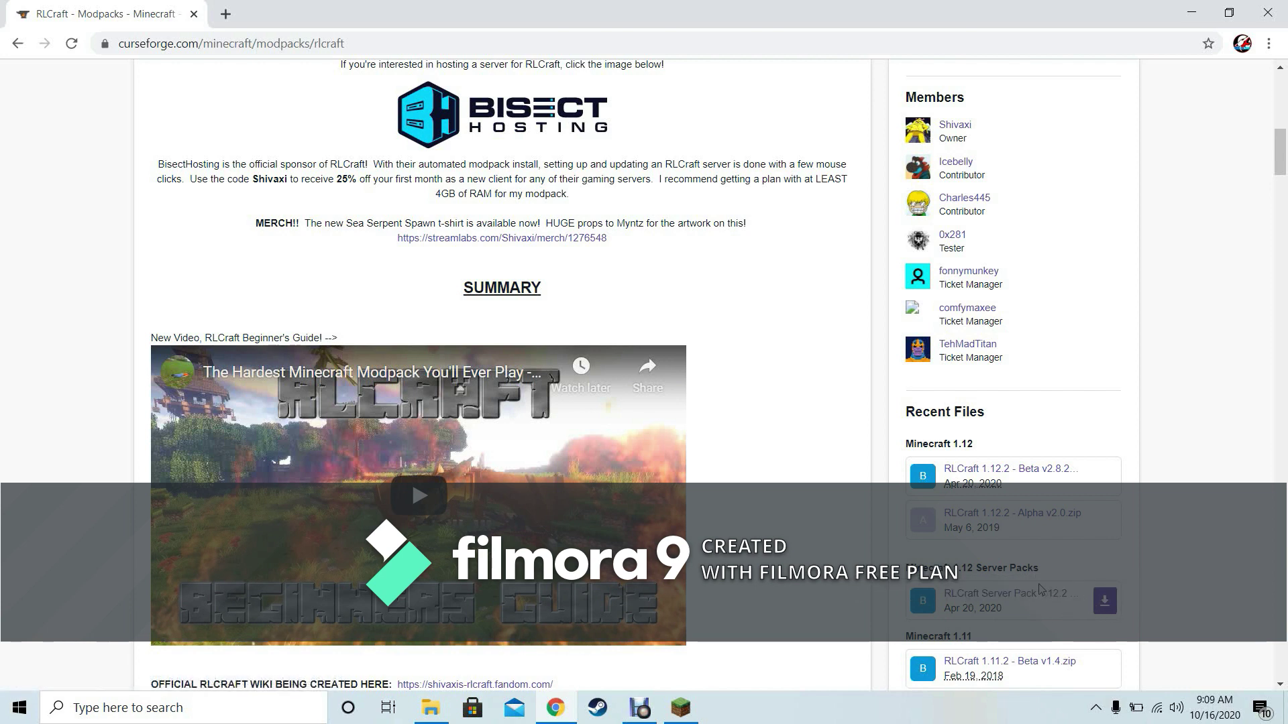
left_click(988, 599)
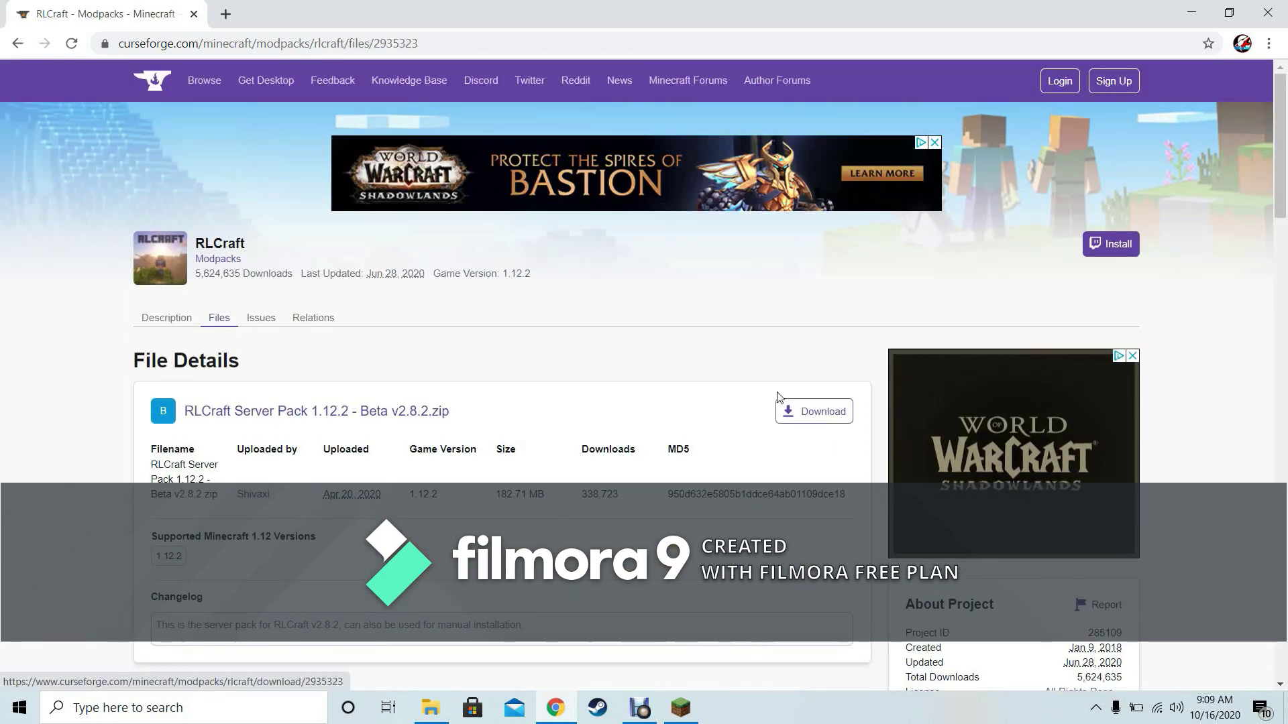
left_click(808, 412)
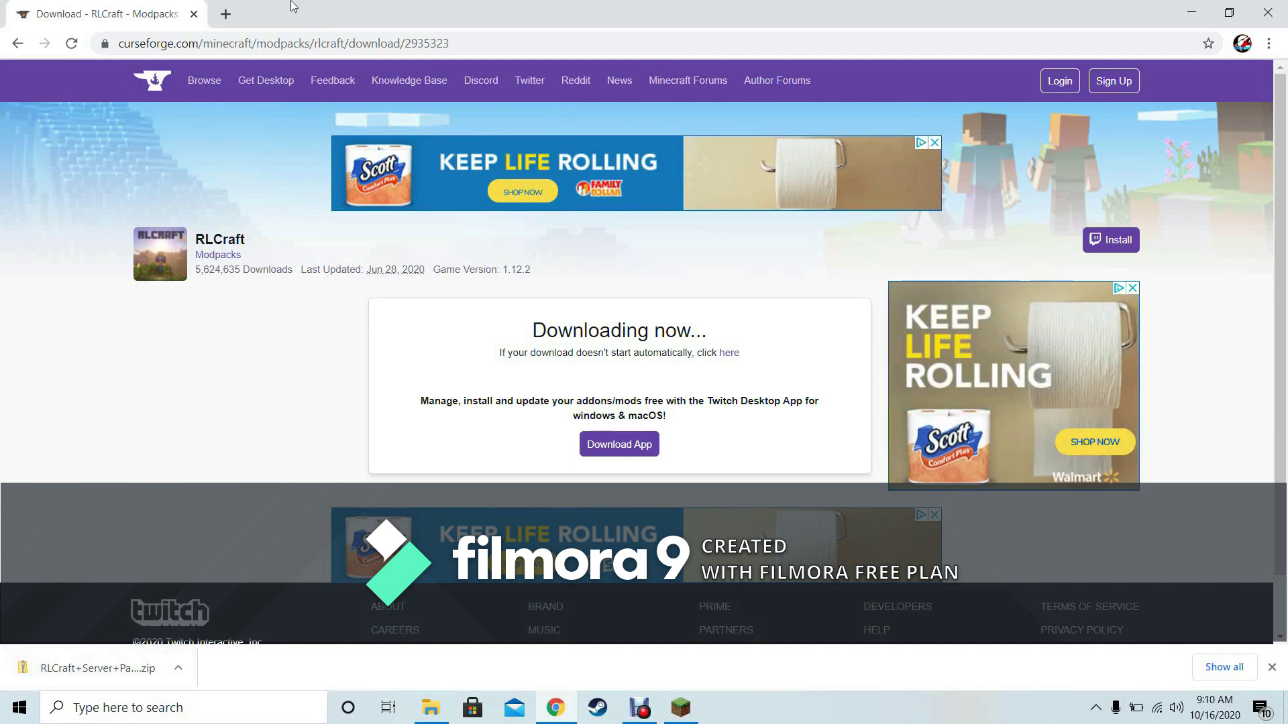
Search the web for "optifine" and open the downloads page of the OptiFine site
left_click(268, 46)
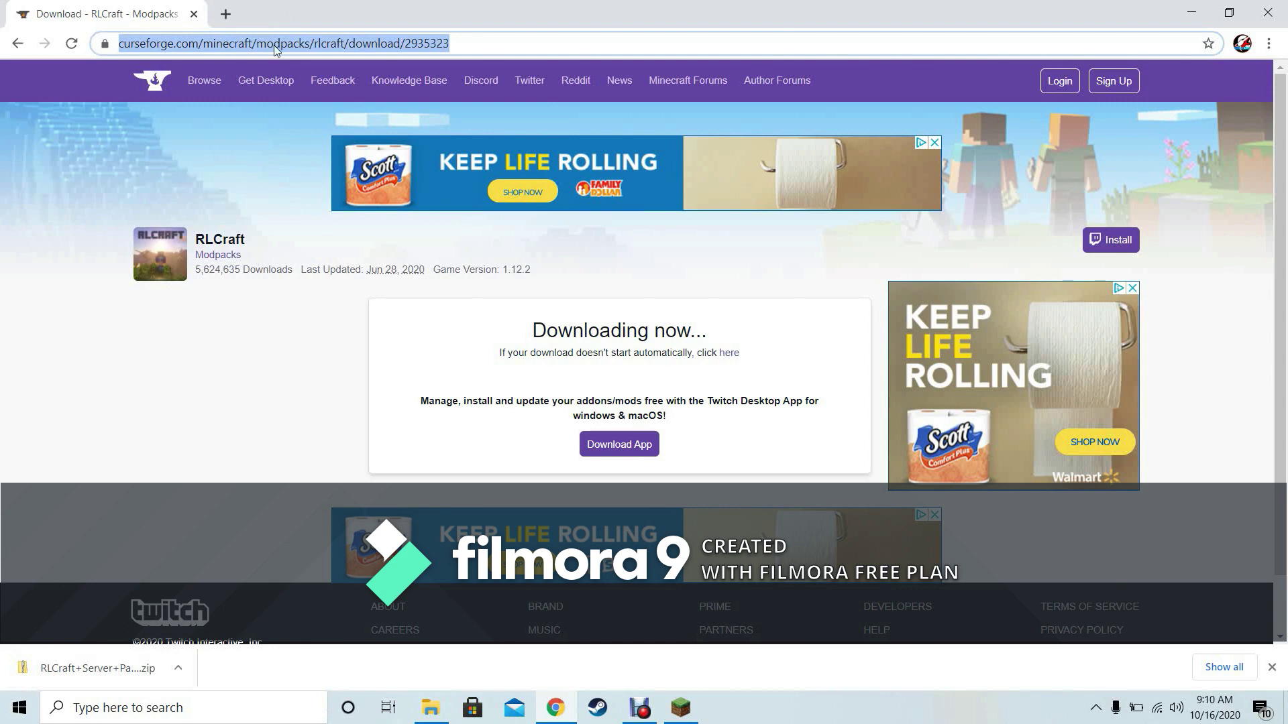
type("optifine")
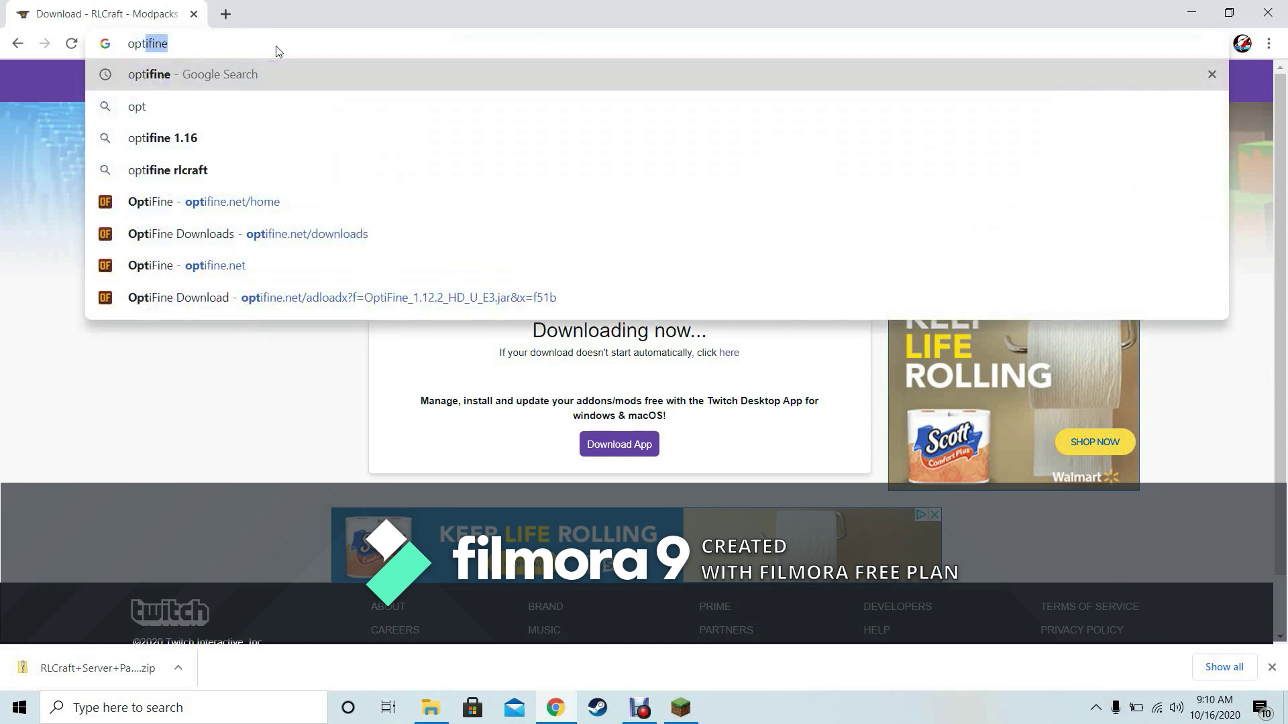
key("Return")
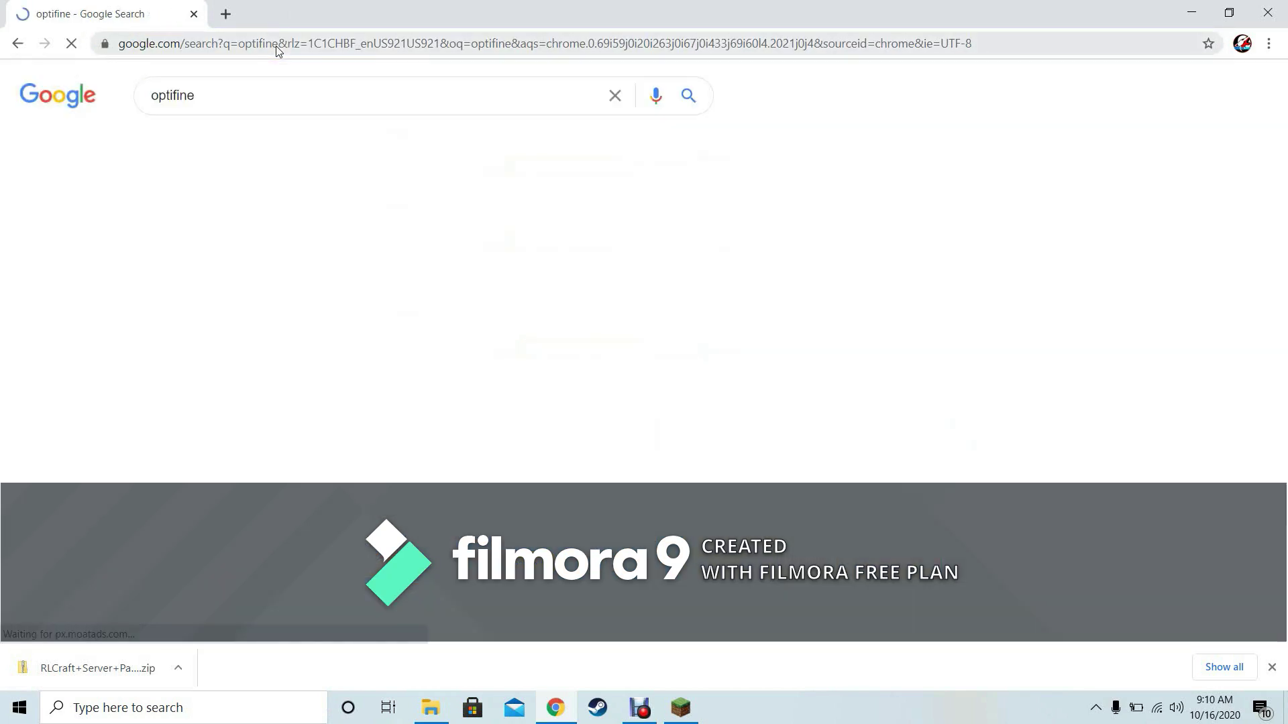
left_click(180, 295)
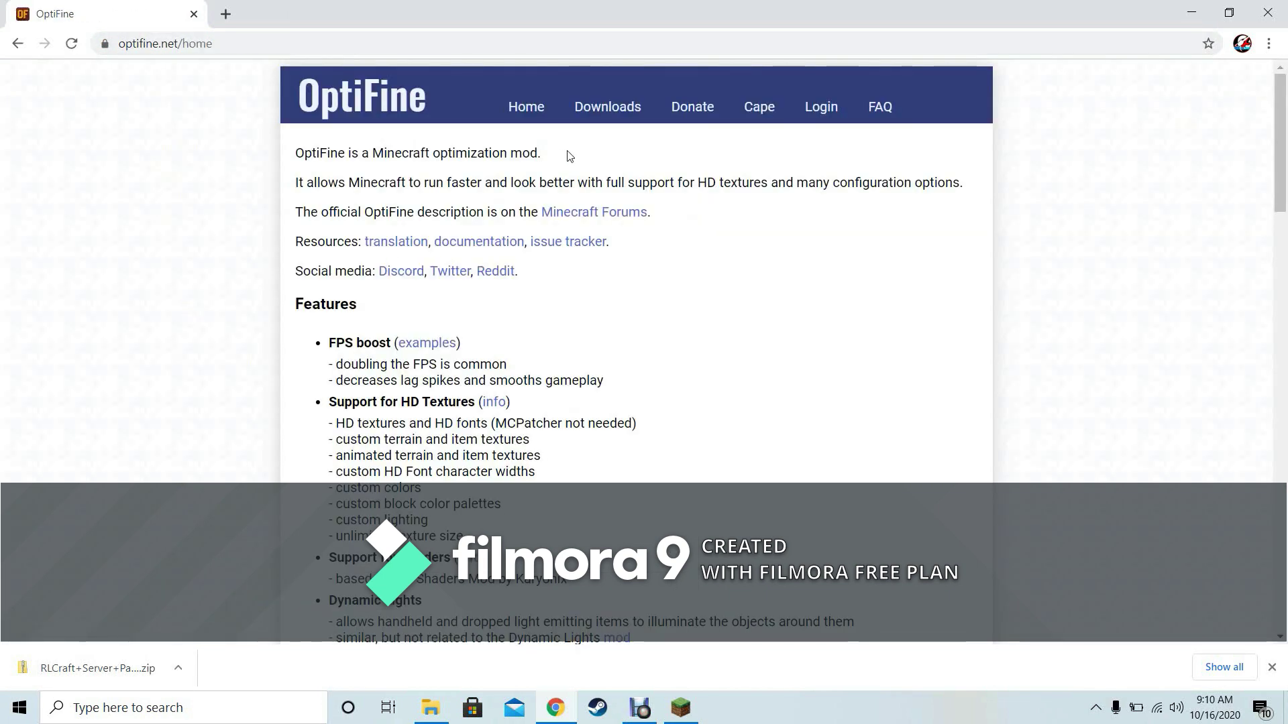
left_click(607, 107)
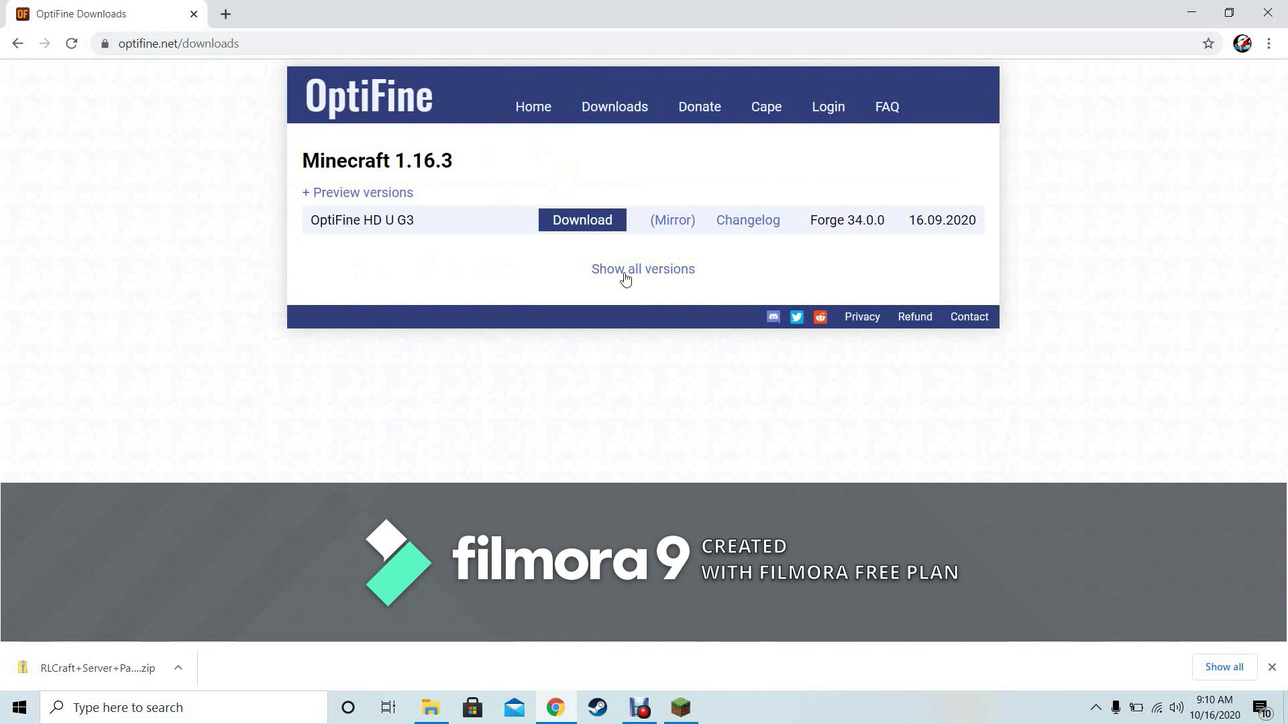
Show all OptiFine versions and expand the list of releases for Minecraft 1.12.2
left_click(626, 275)
scroll(563, 290, "down", 3)
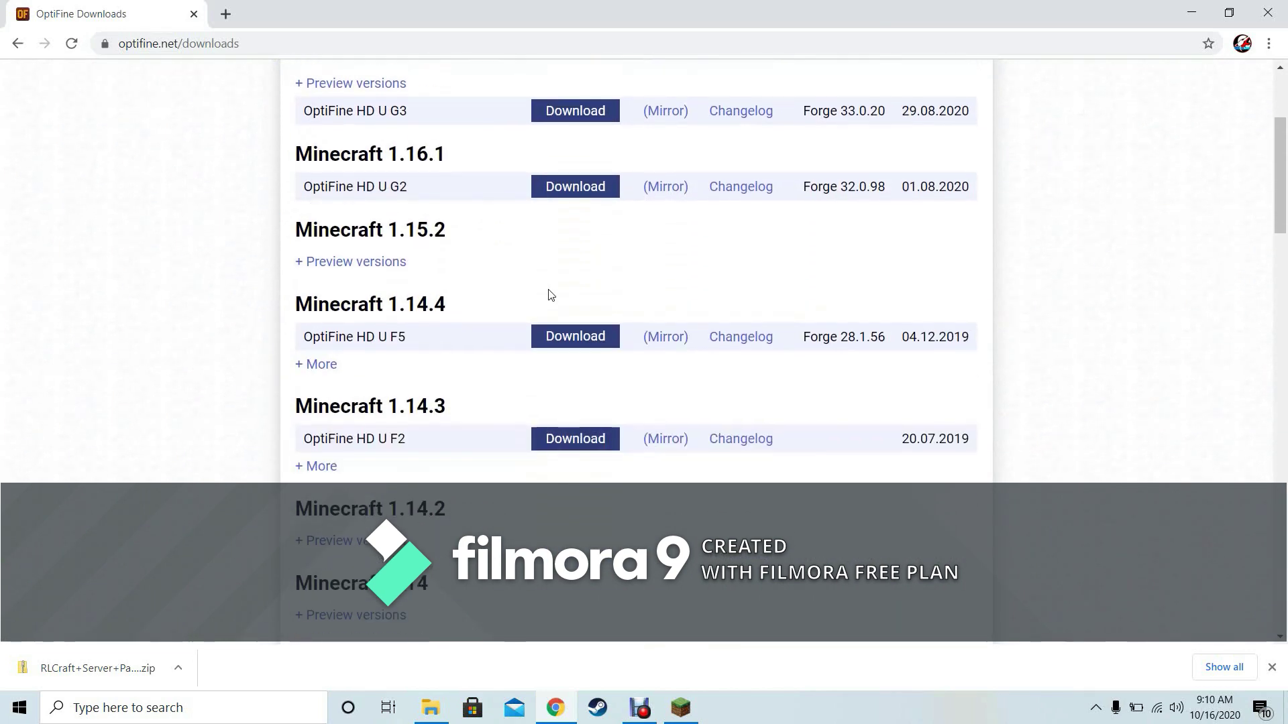
scroll(550, 295, "down", 9)
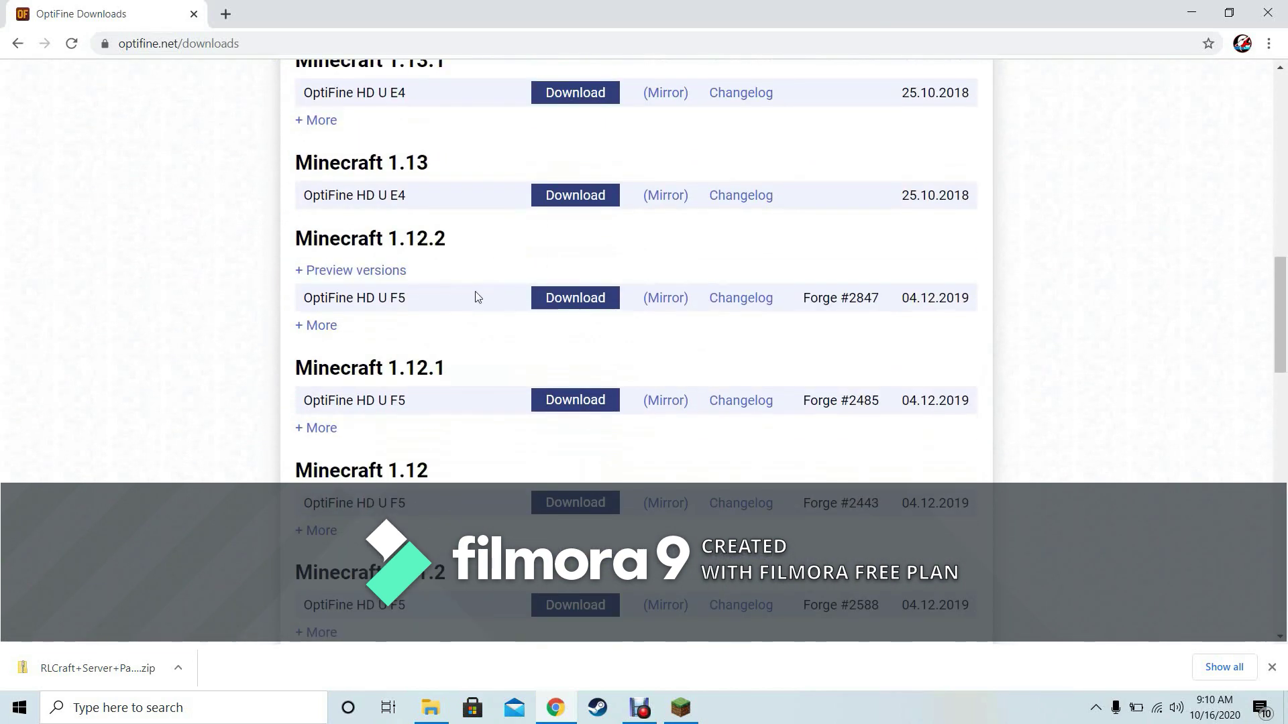
left_click(330, 334)
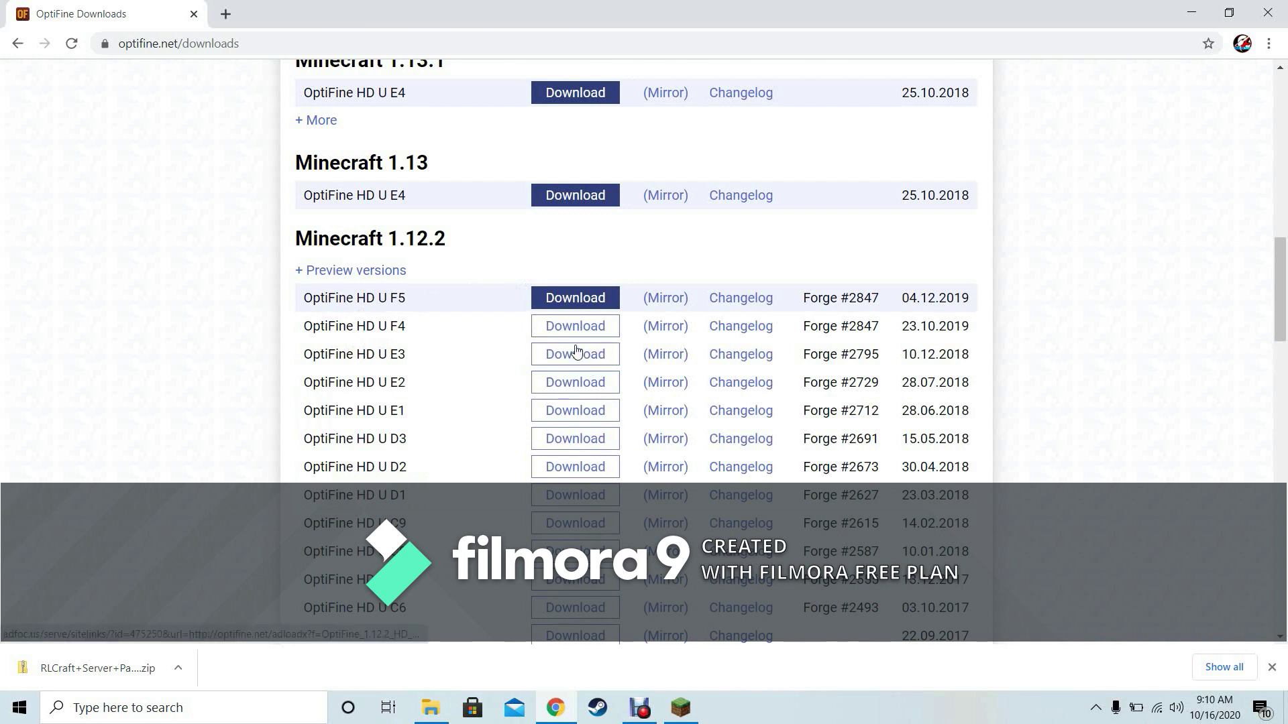
Open the downloaded RLCraft server pack archive and clear the browser, launcher and screen recorder windows off the desktop
left_click(79, 670)
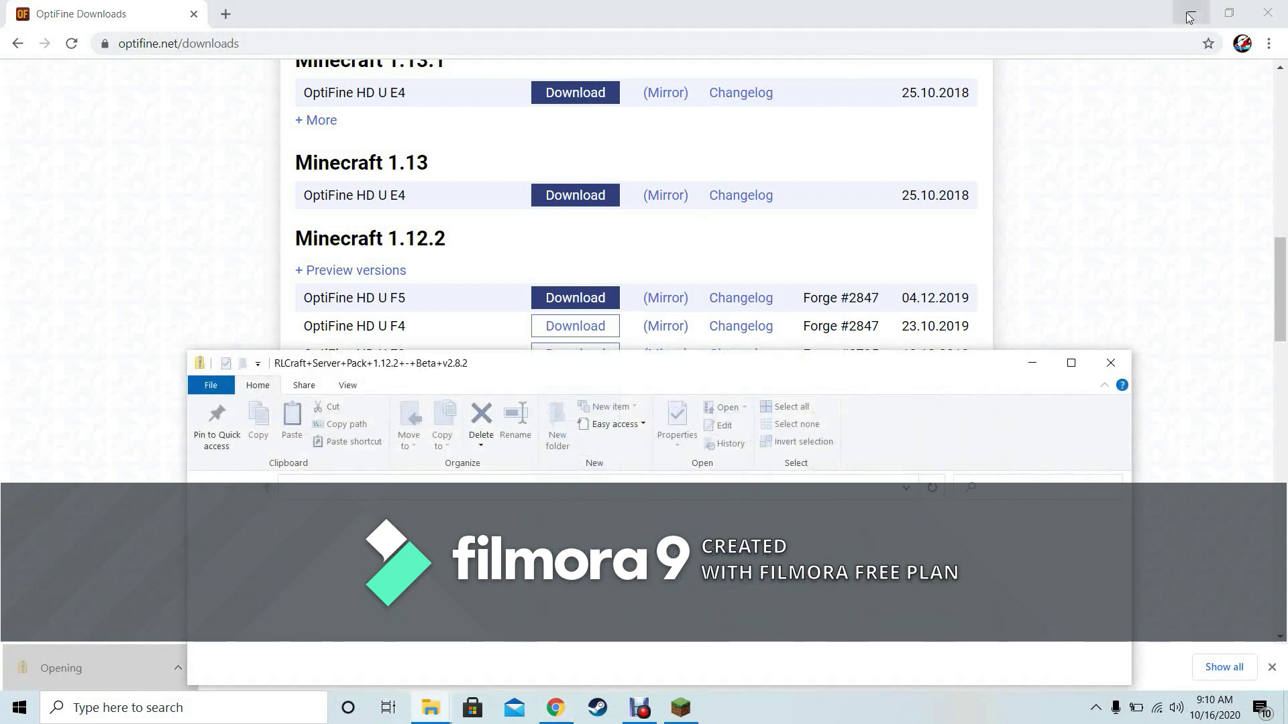
left_click(1229, 13)
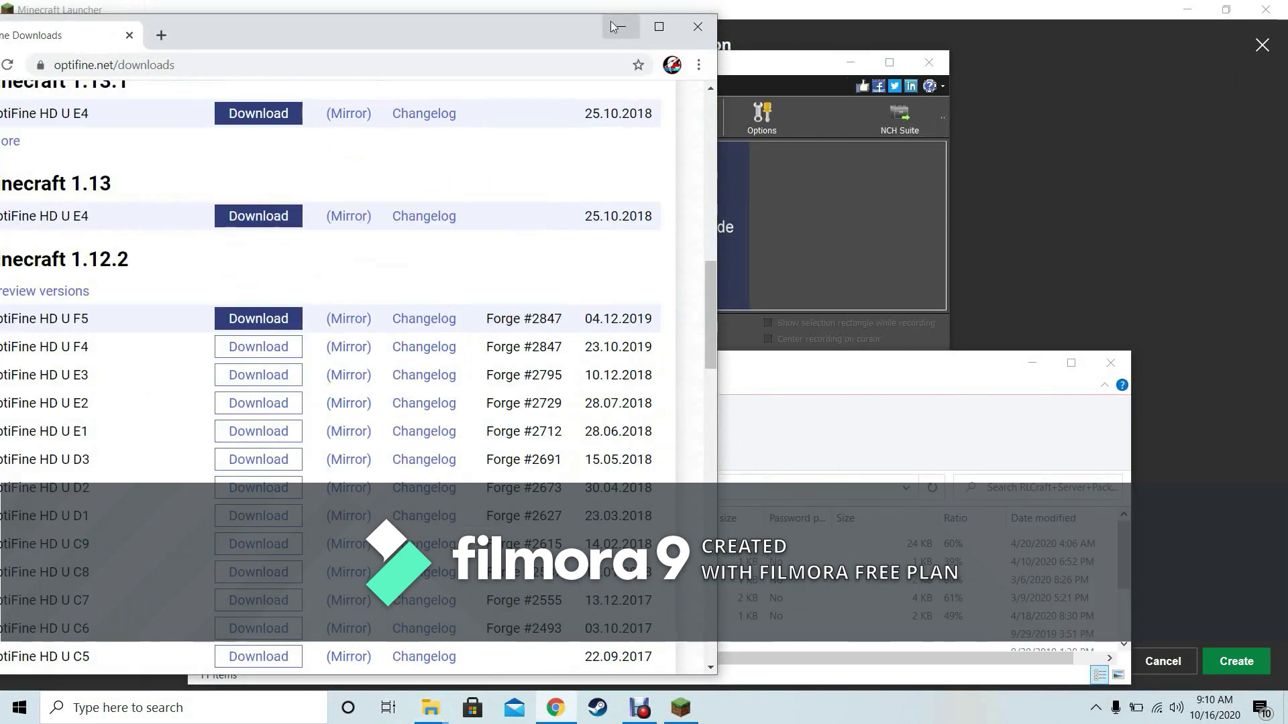
left_click_drag(600, 15, 1035, 46)
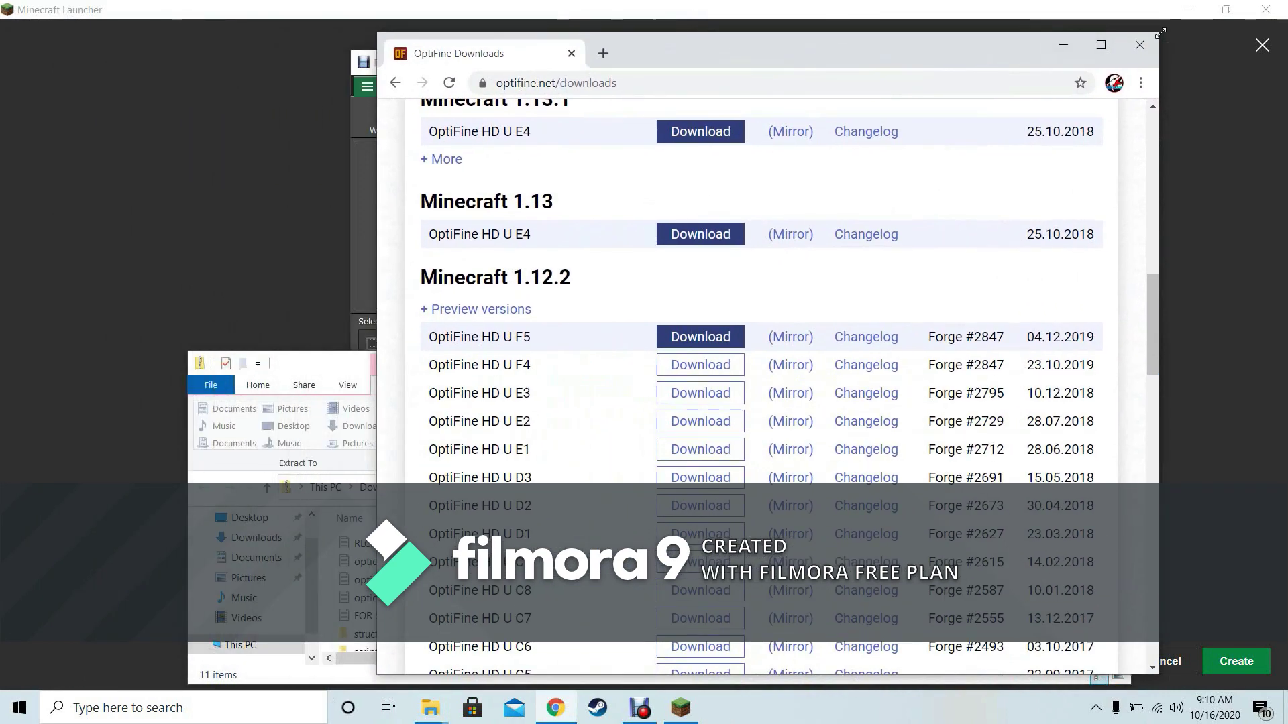
left_click(1139, 44)
left_click(1193, 7)
left_click(1193, 7)
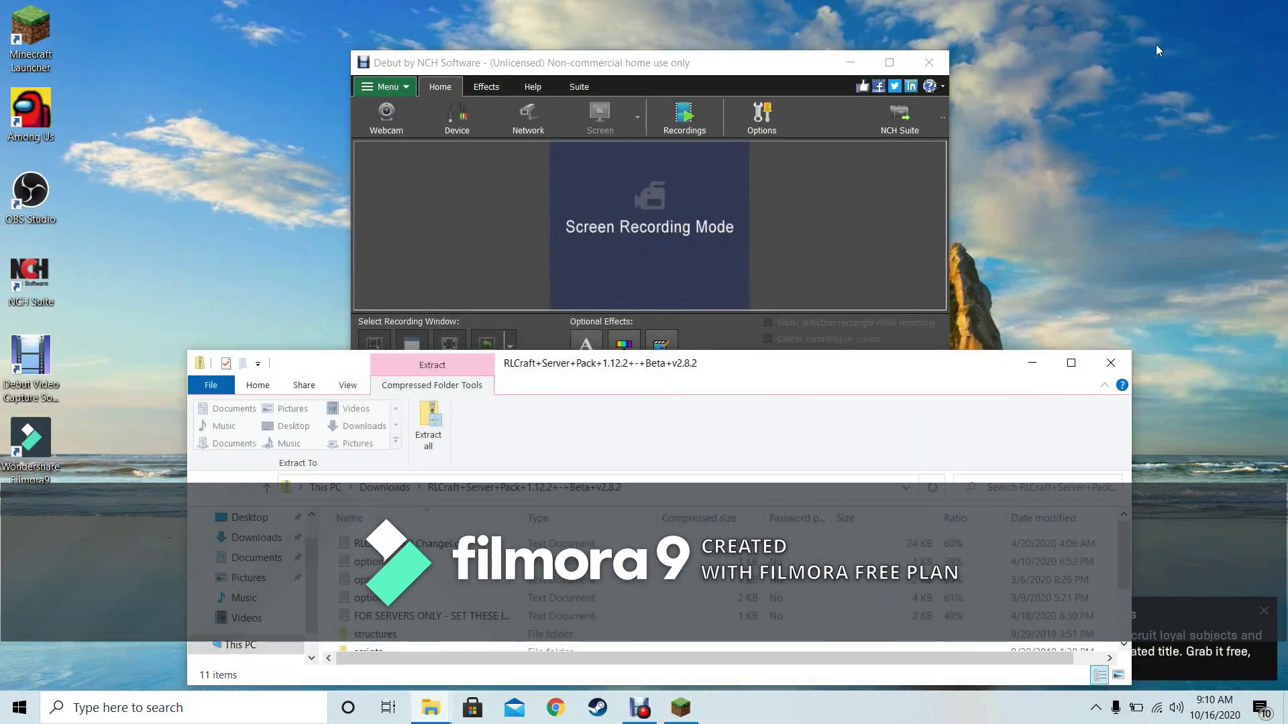
left_click(851, 62)
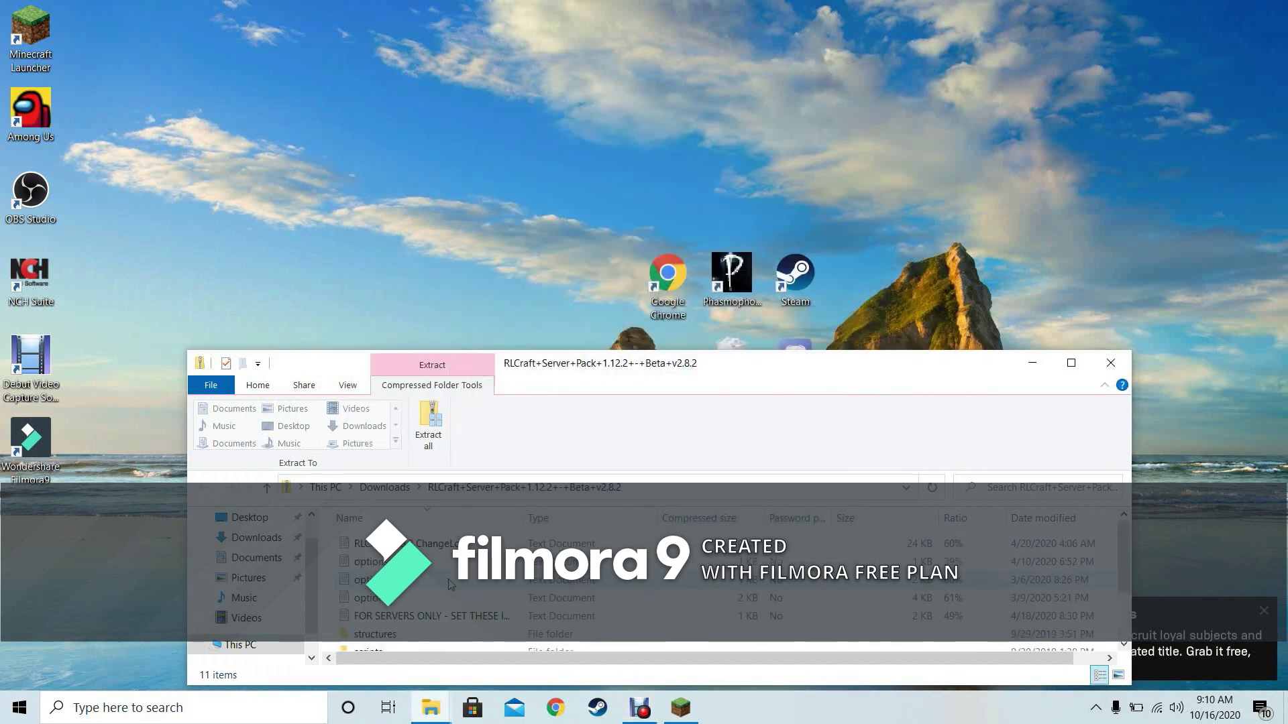
Look through the mods and config folders inside the RLCraft server pack archive and return to its top level
scroll(449, 584, "down", 2)
double_click(367, 625)
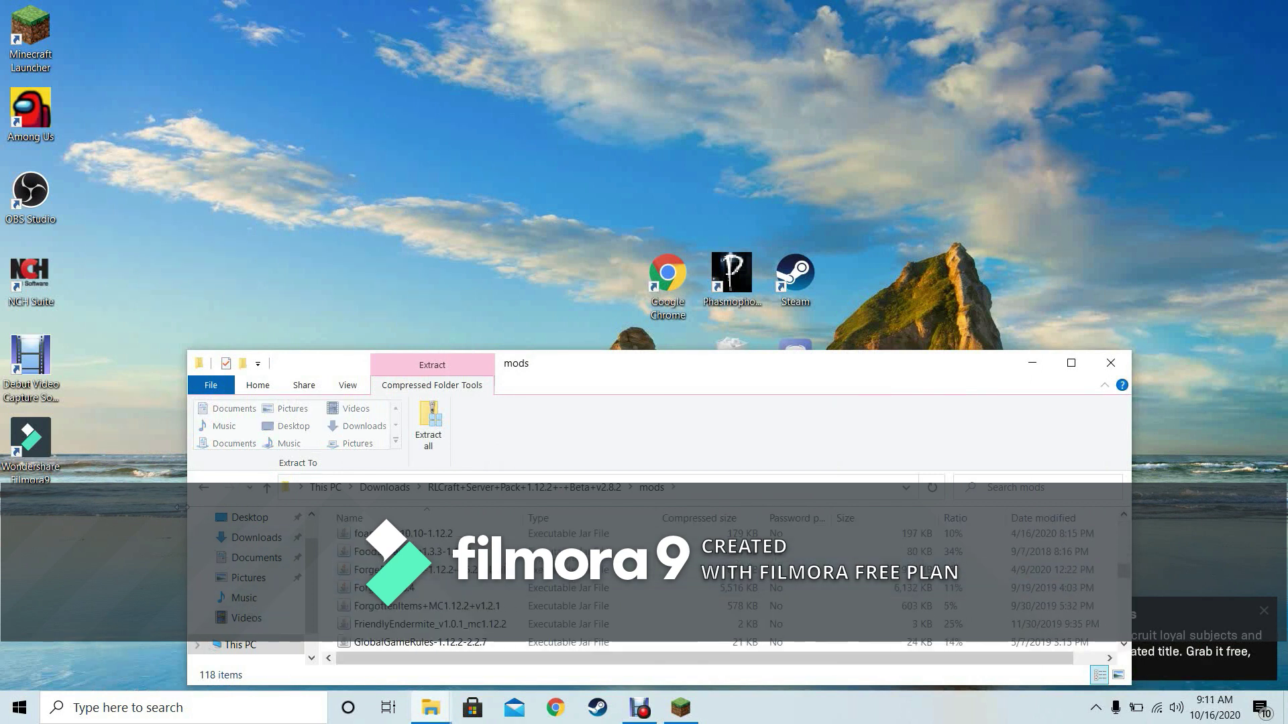
left_click(205, 489)
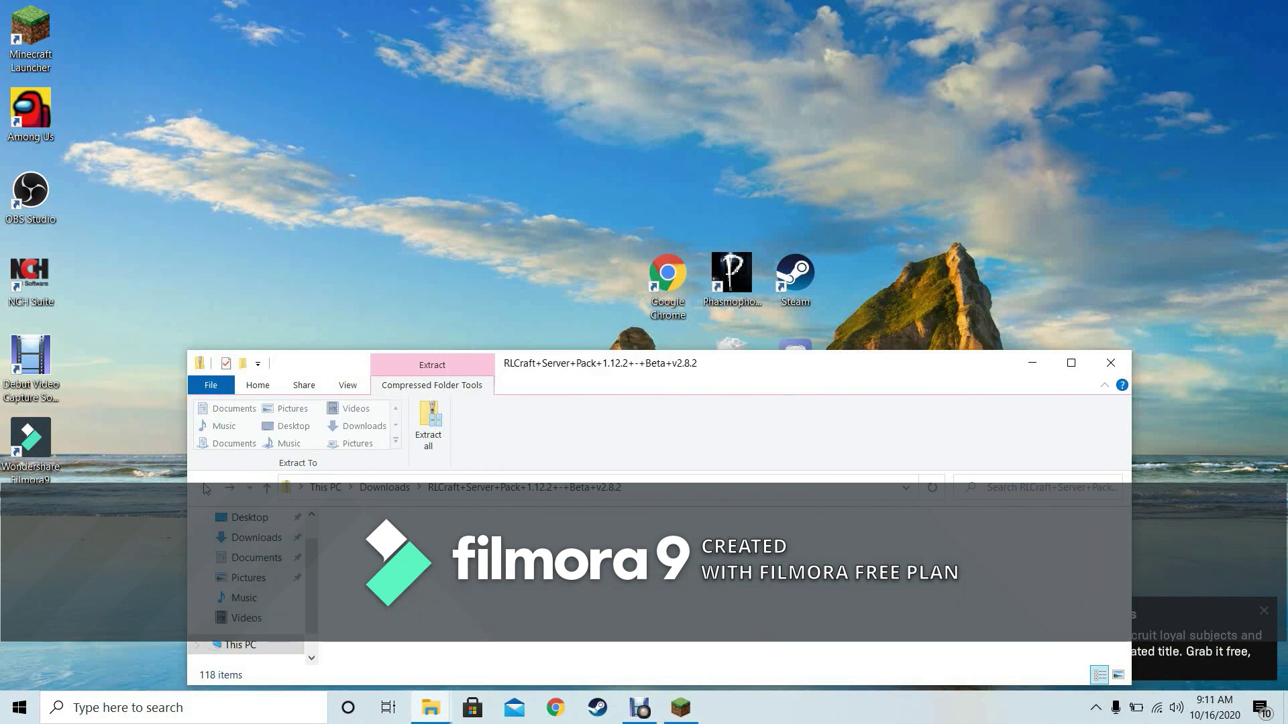
double_click(377, 637)
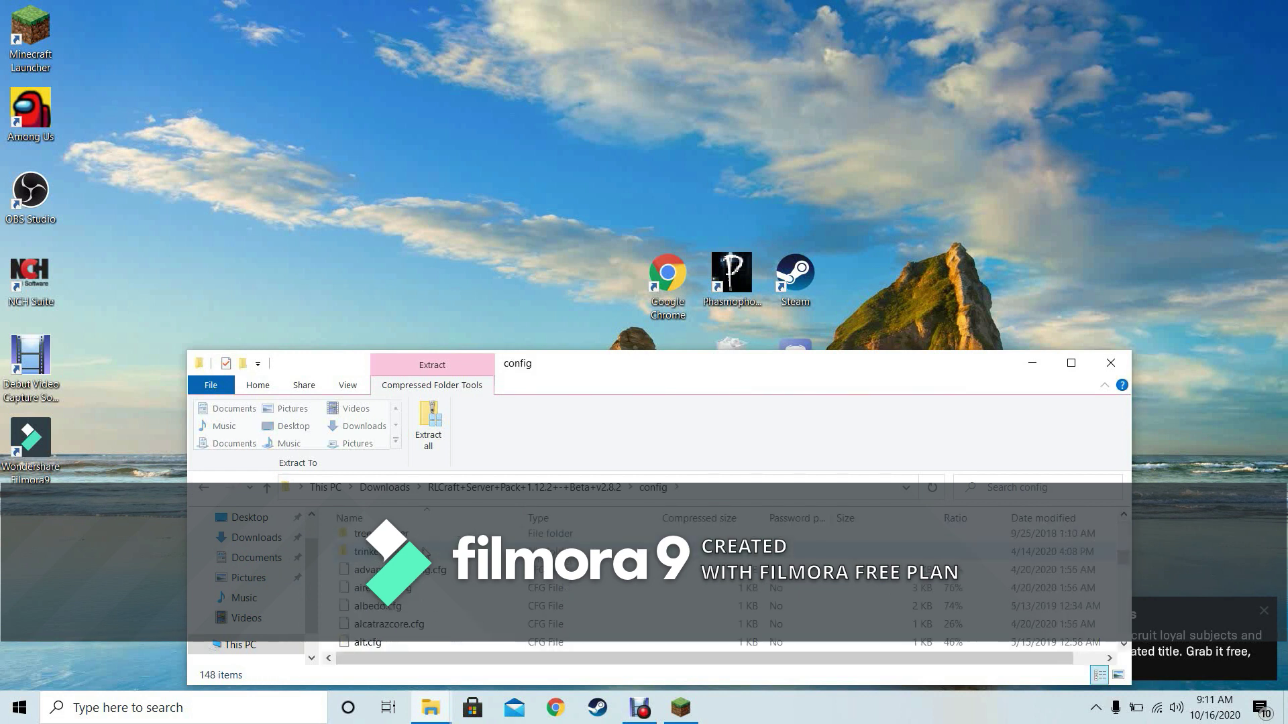
scroll(422, 551, "down", 18)
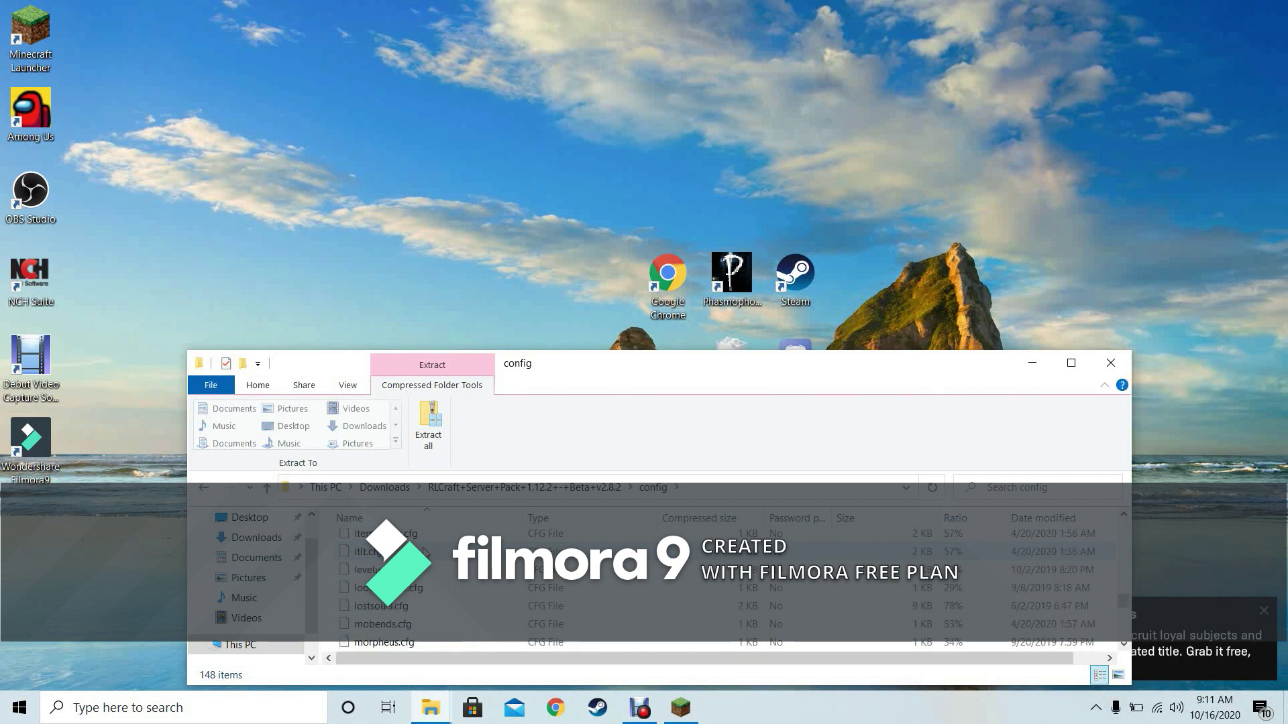
scroll(422, 551, "down", 3)
scroll(409, 596, "down", 10)
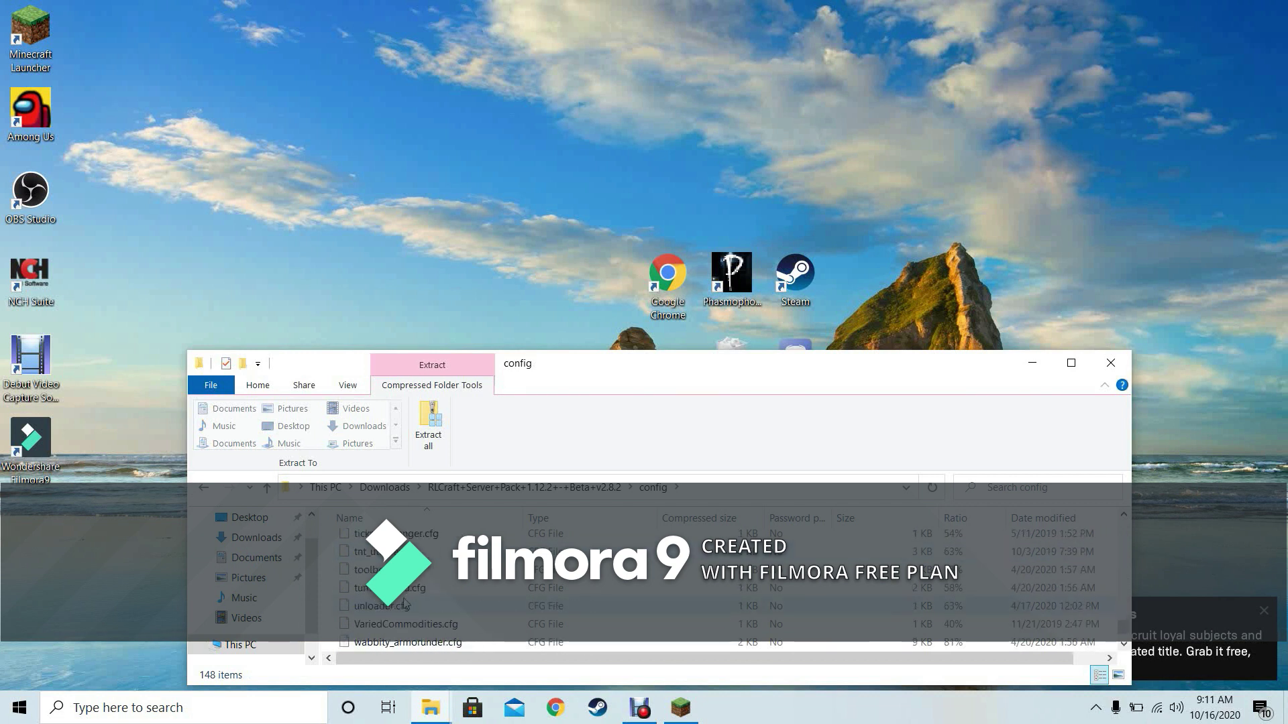
left_click(202, 490)
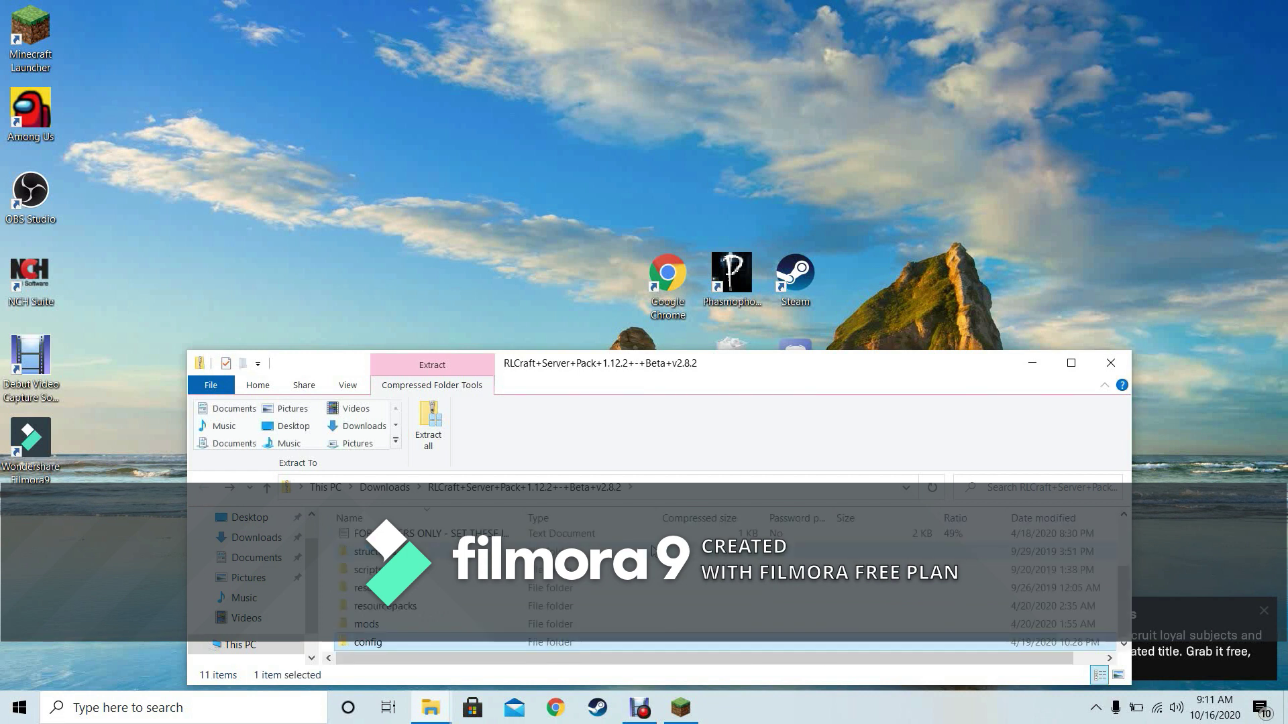
scroll(652, 550, "up", 2)
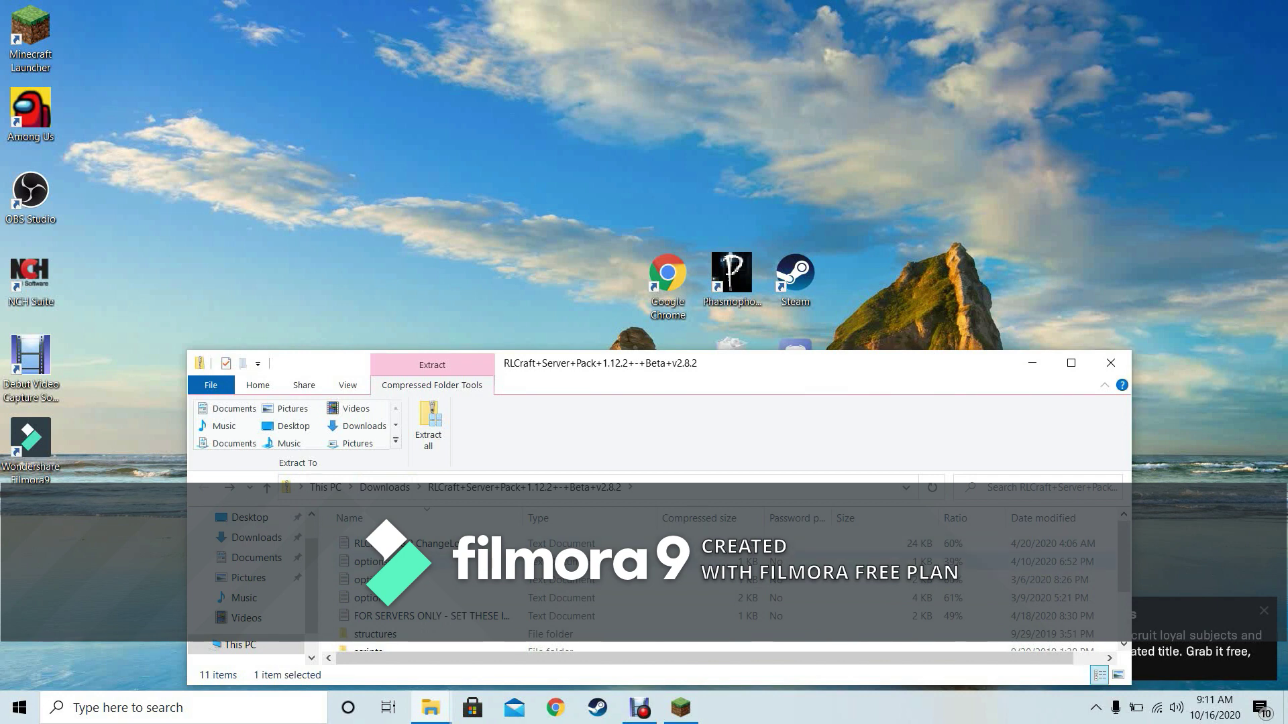
Launch Run from the Windows search, open the appdata folder, maximize its window and minimize it
key("super+s")
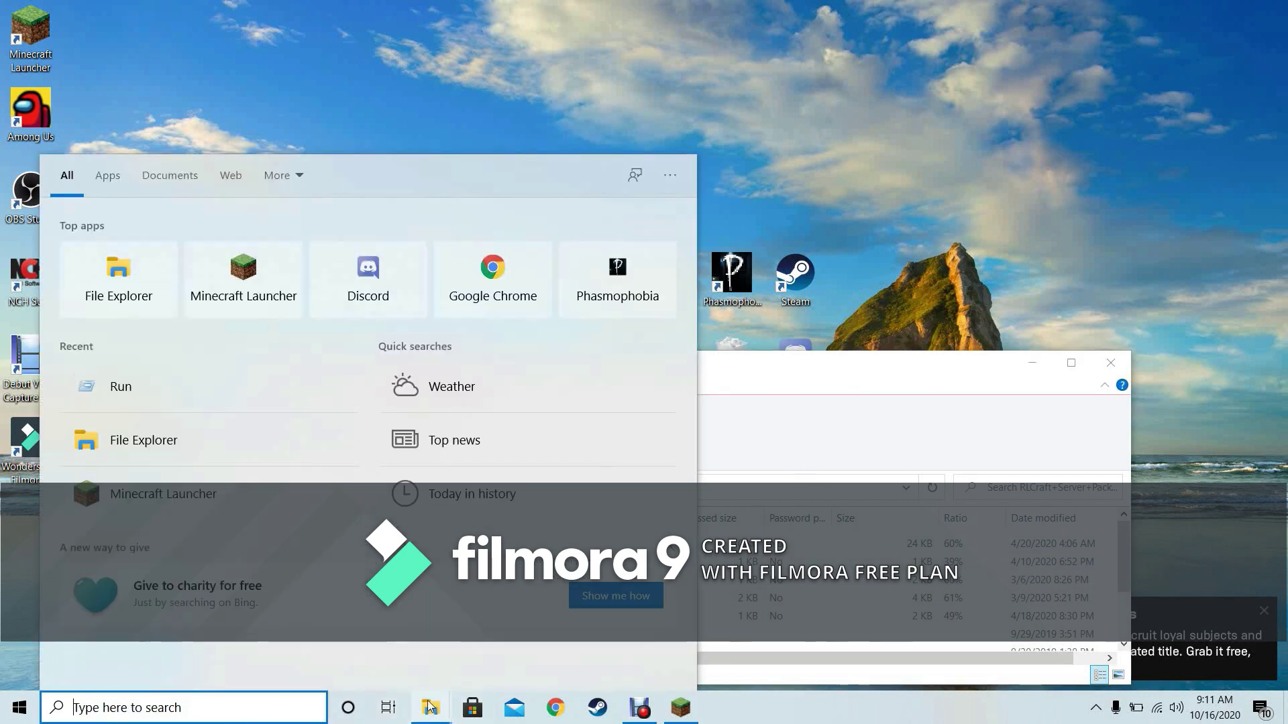
type("run")
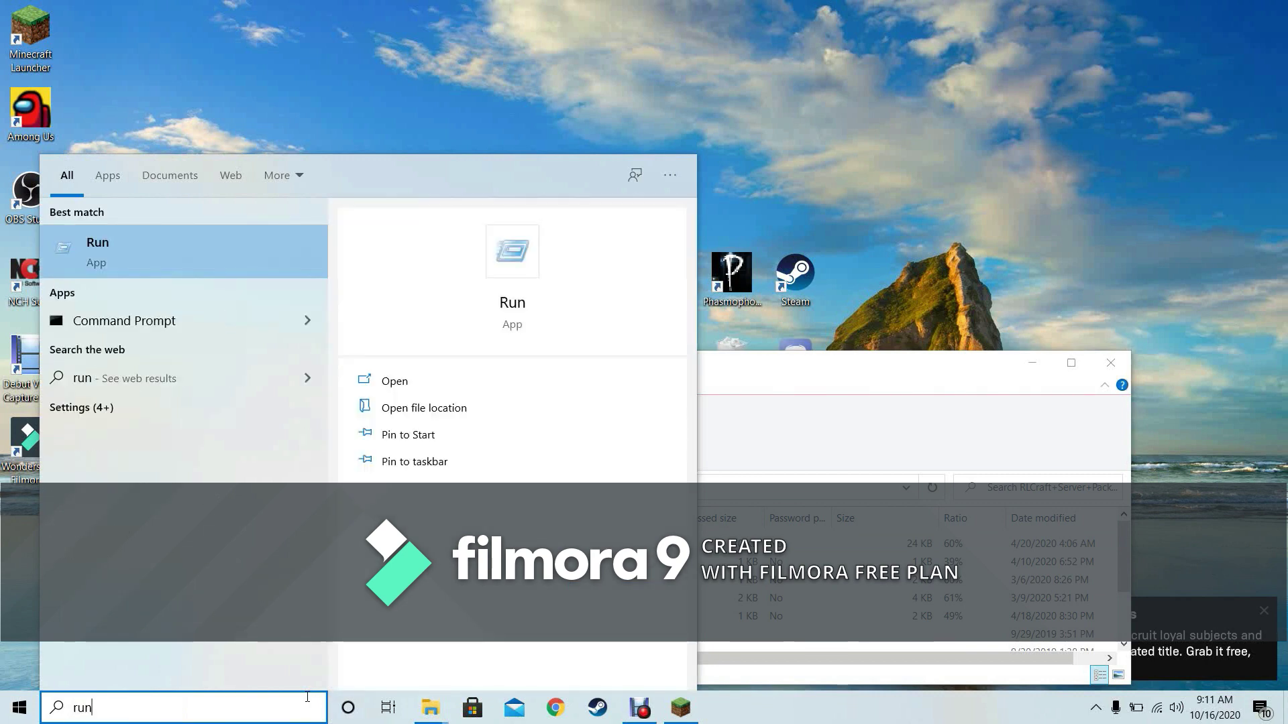
key("Return")
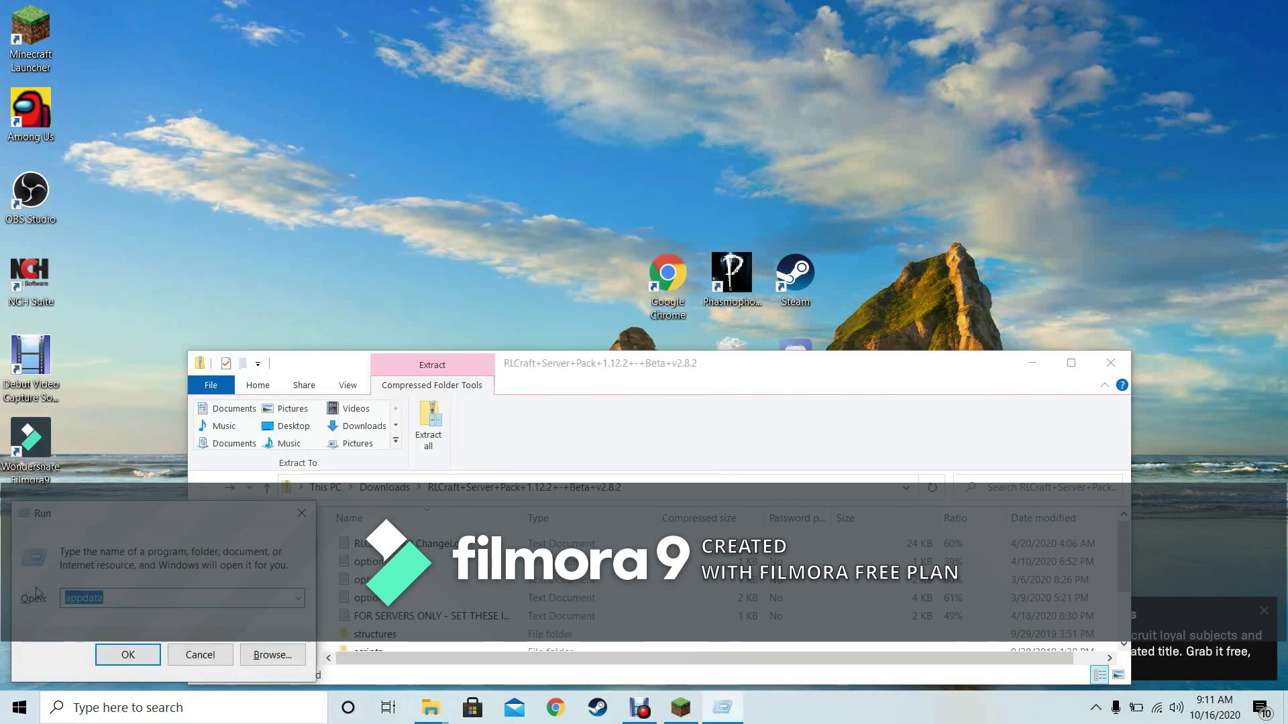
left_click(127, 655)
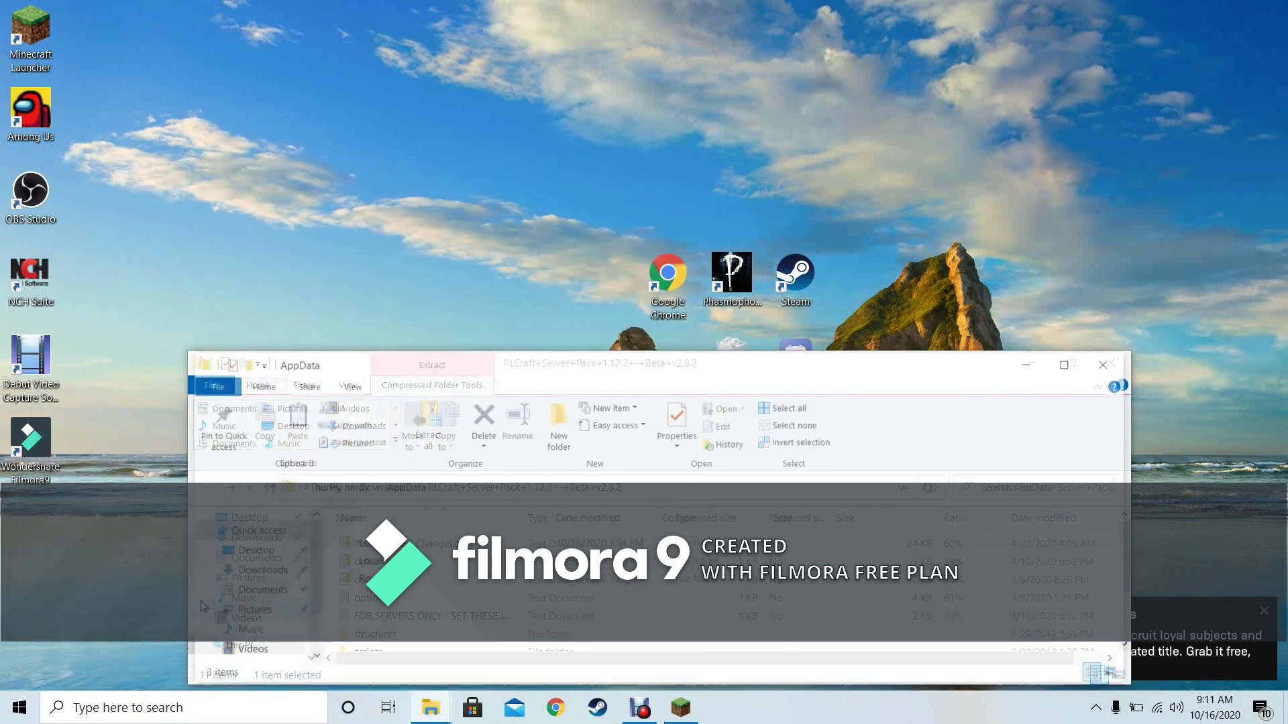
left_click_drag(461, 360, 552, 10)
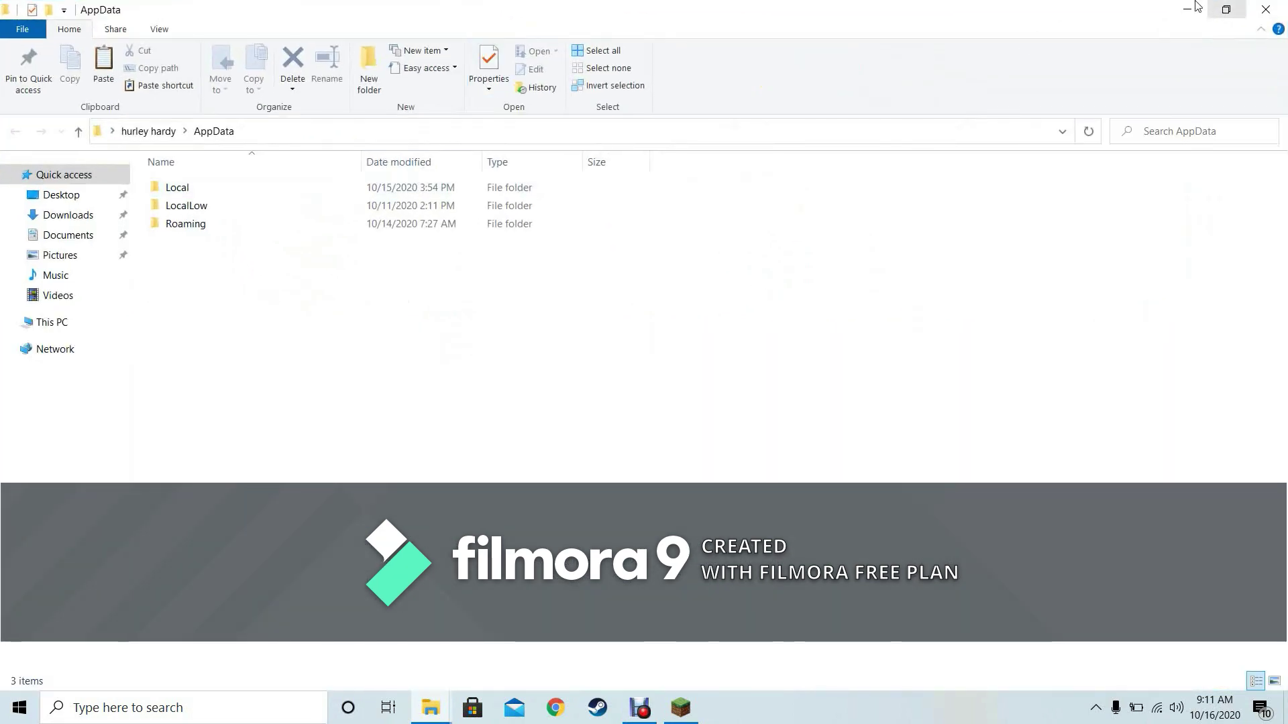
left_click(1184, 8)
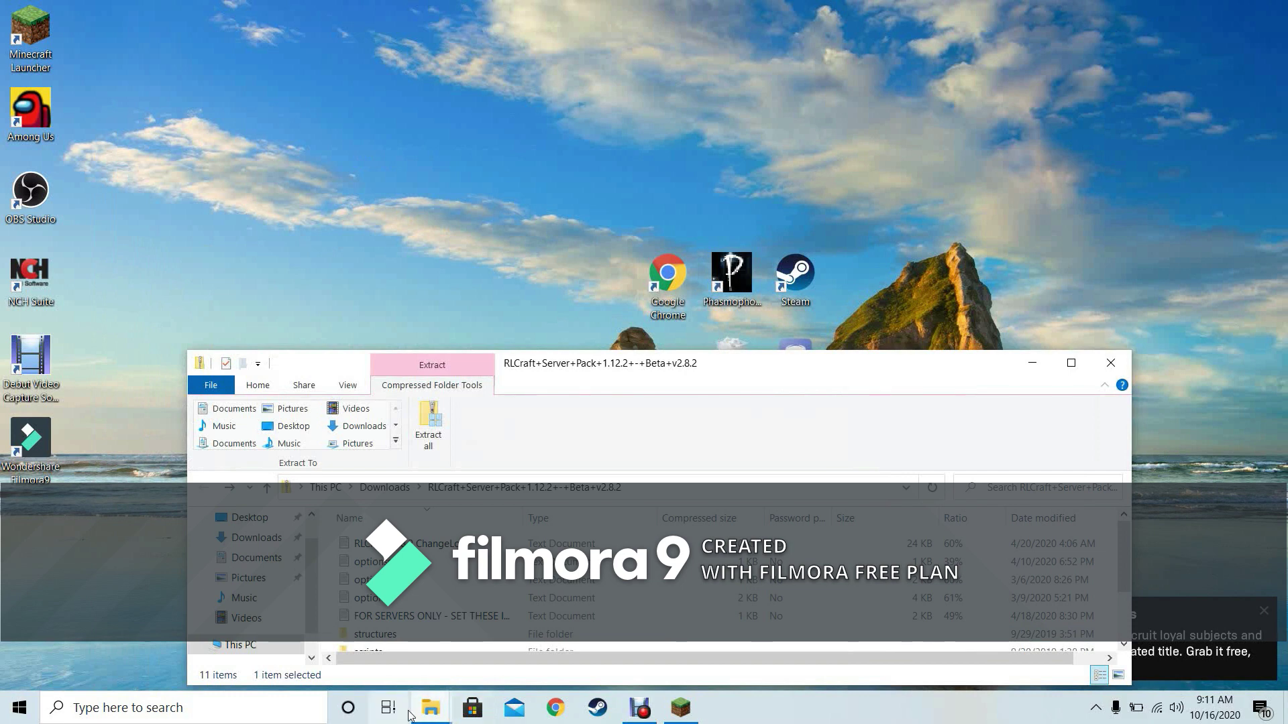
Bring back the AppData window, restore it from full screen and place it above the RLCraft server pack archive window
mouse_move(446, 695)
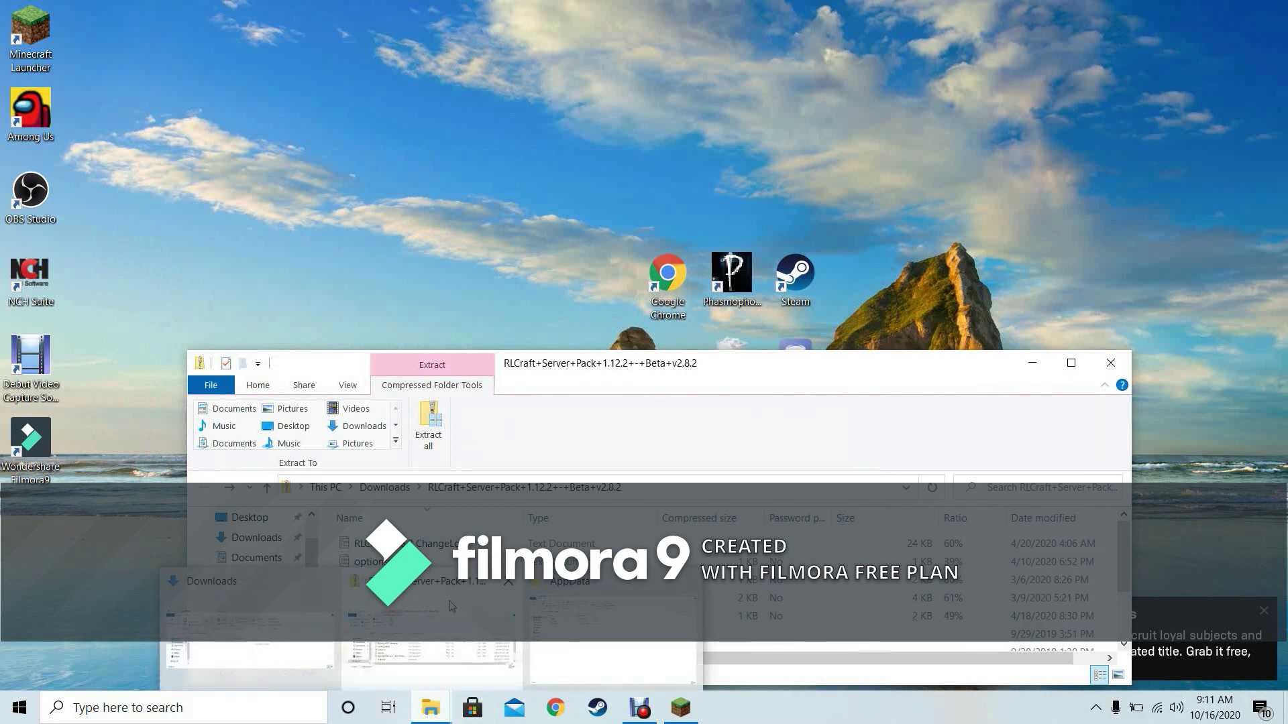
left_click(577, 654)
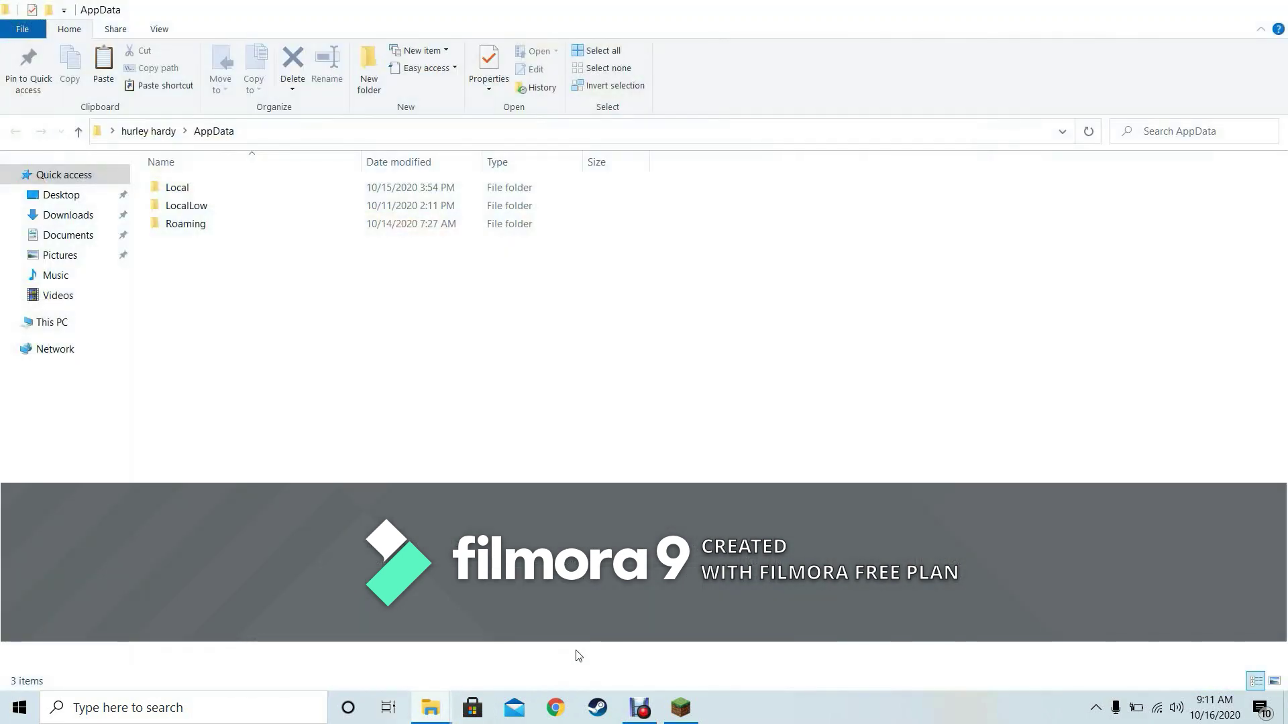
left_click(1217, 10)
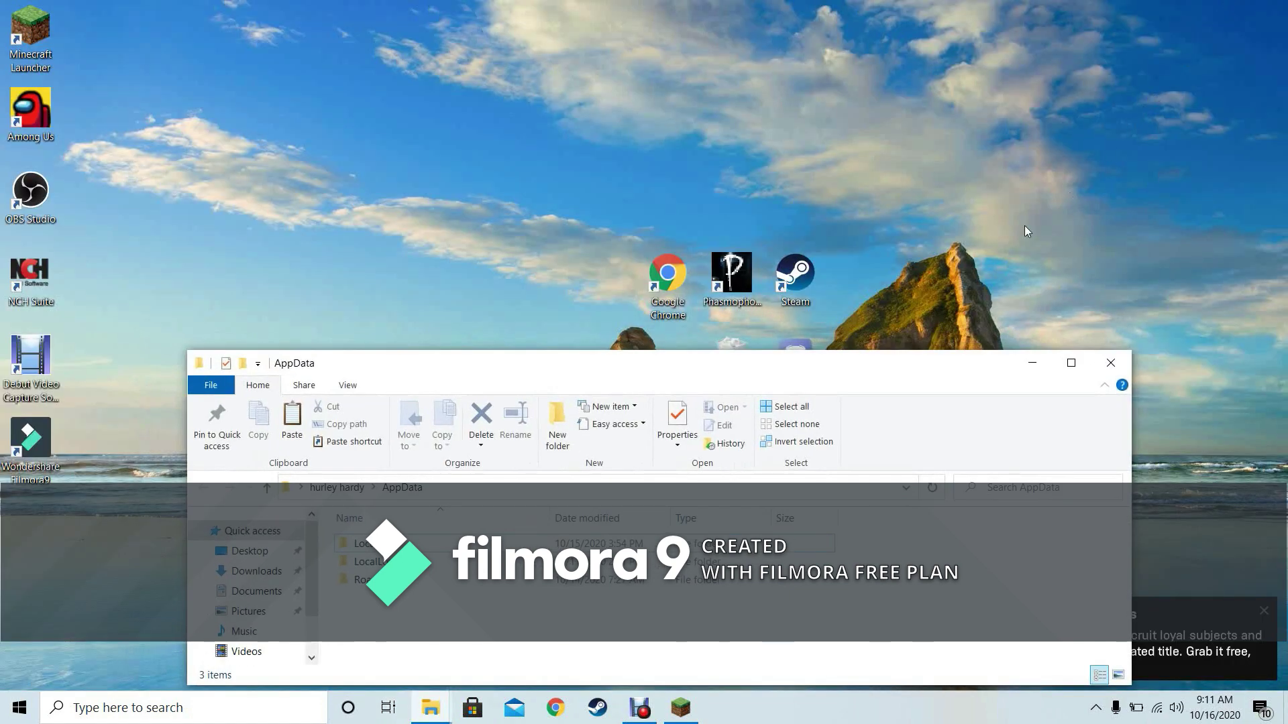
left_click_drag(738, 367, 742, 23)
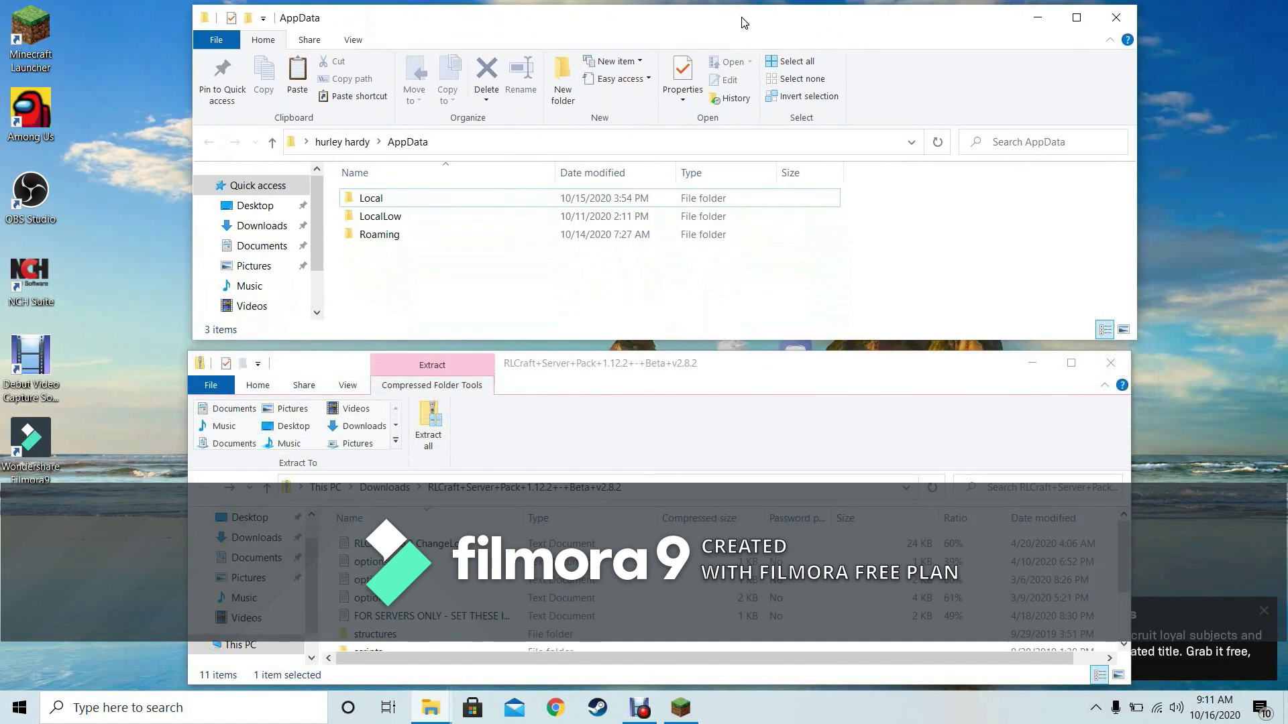
Open the Roaming folder in AppData and go into its .minecraft folder
left_click(401, 237)
left_click(396, 236)
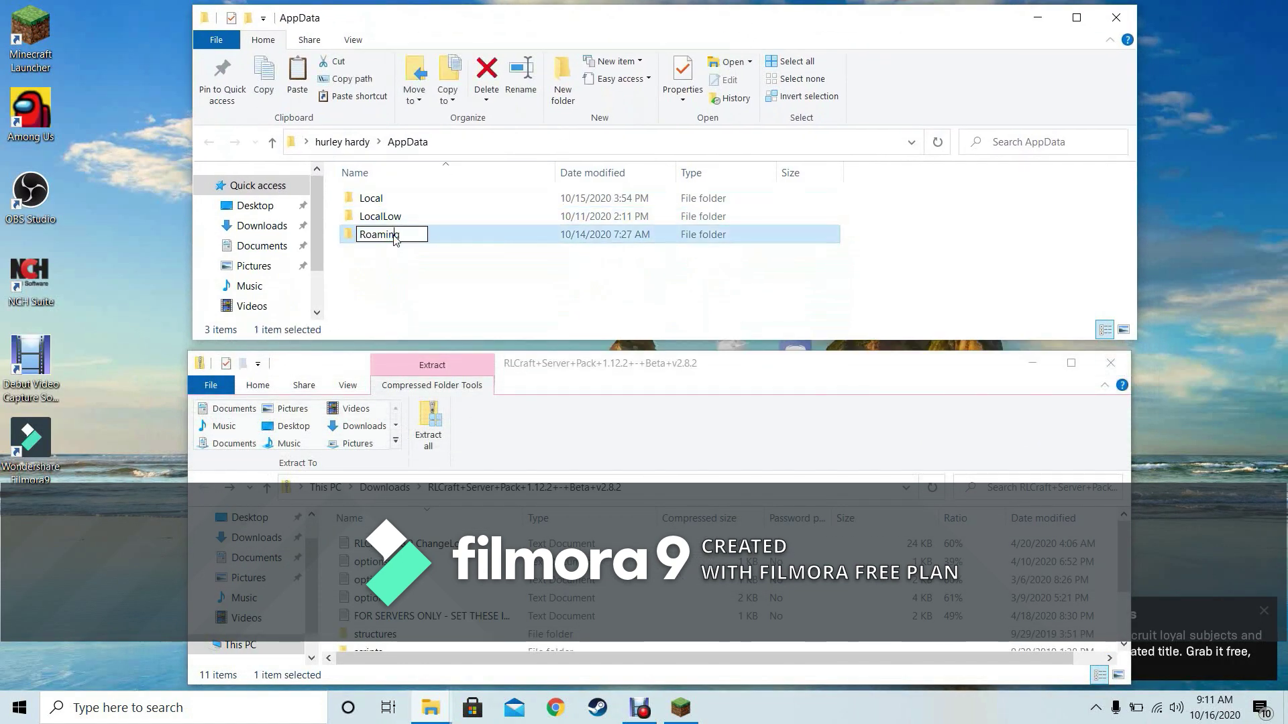
left_click(473, 242)
double_click(473, 242)
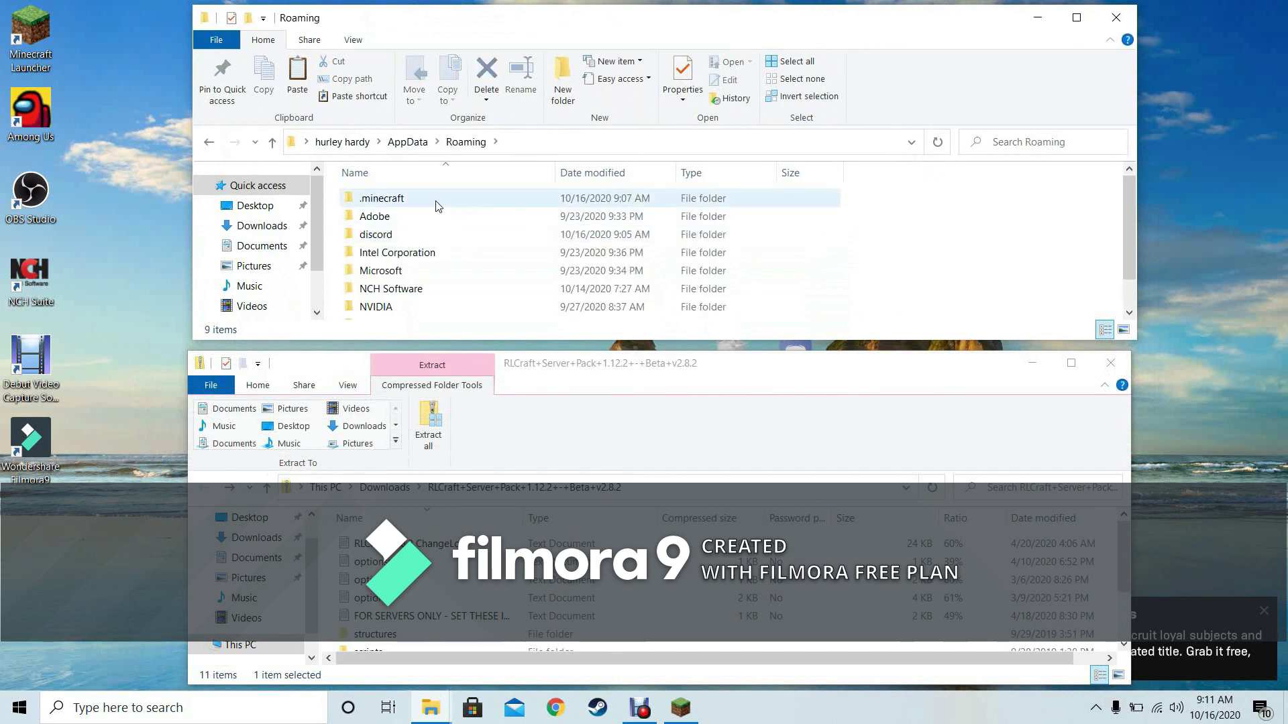
double_click(416, 198)
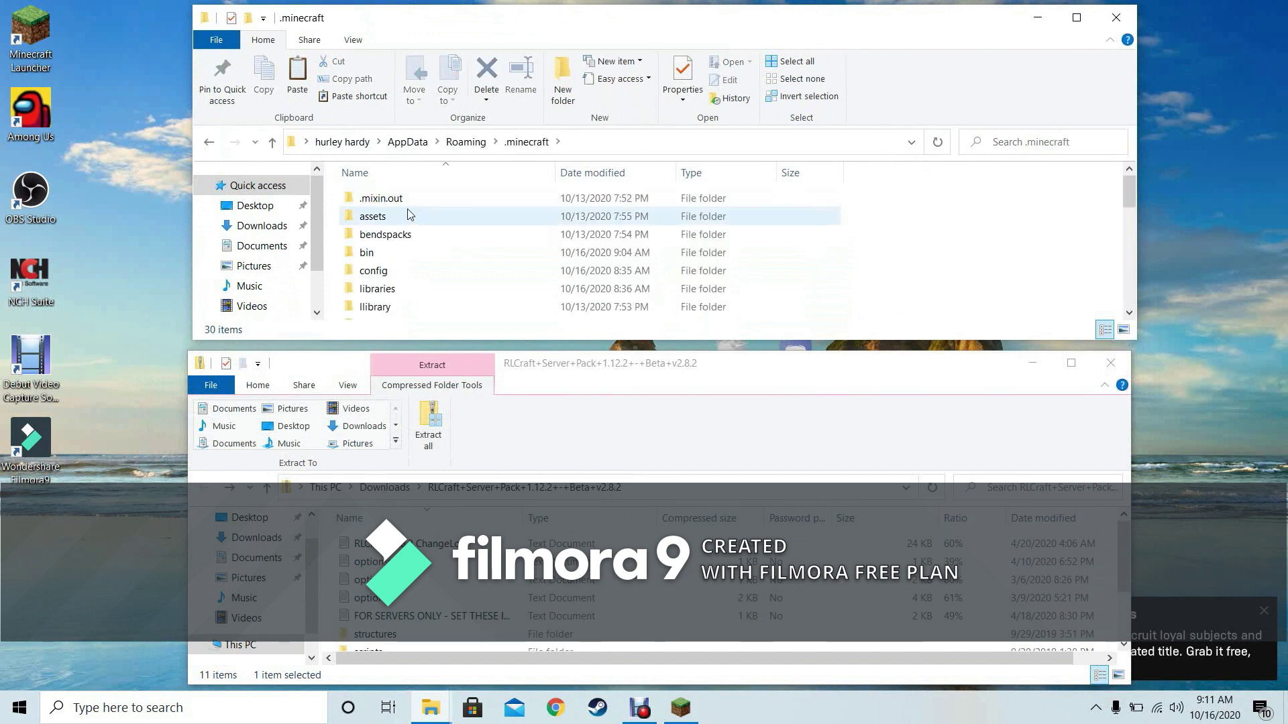
Delete all the JAR files from the mods folder inside .minecraft, leaving the memory_repo folder in place
scroll(402, 295, "down", 1)
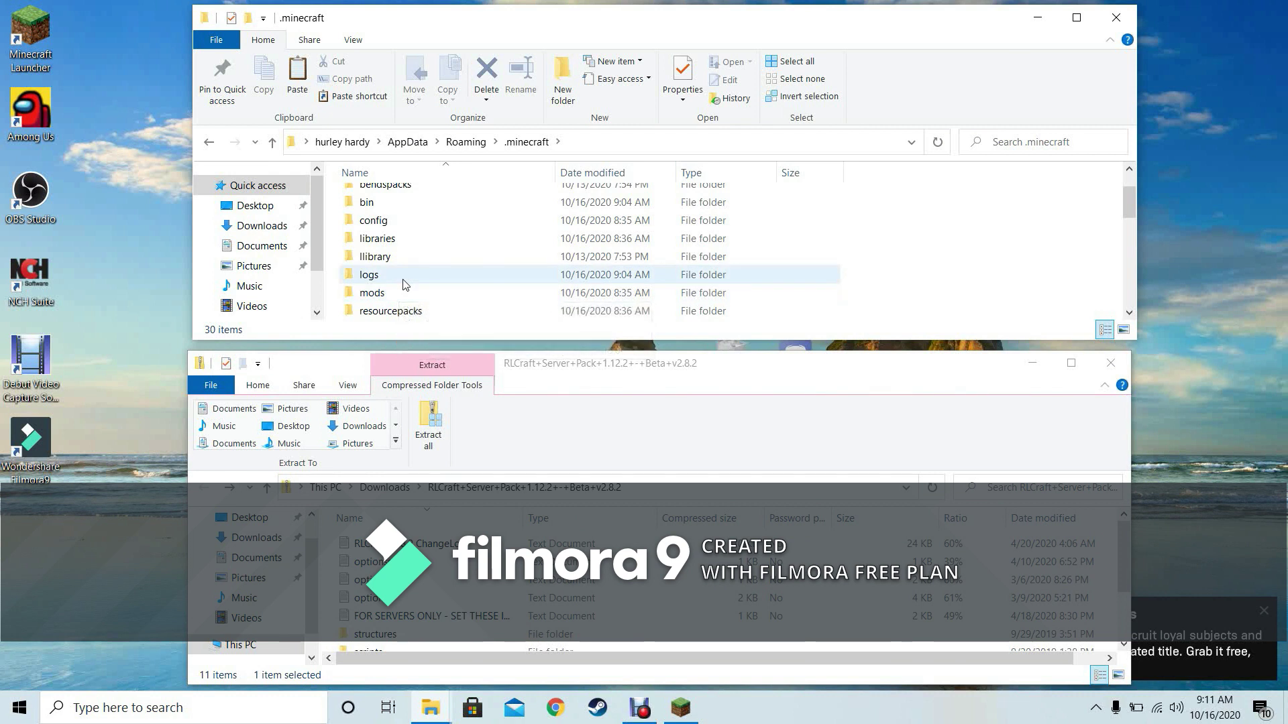
scroll(405, 282, "up", 1)
scroll(430, 242, "down", 2)
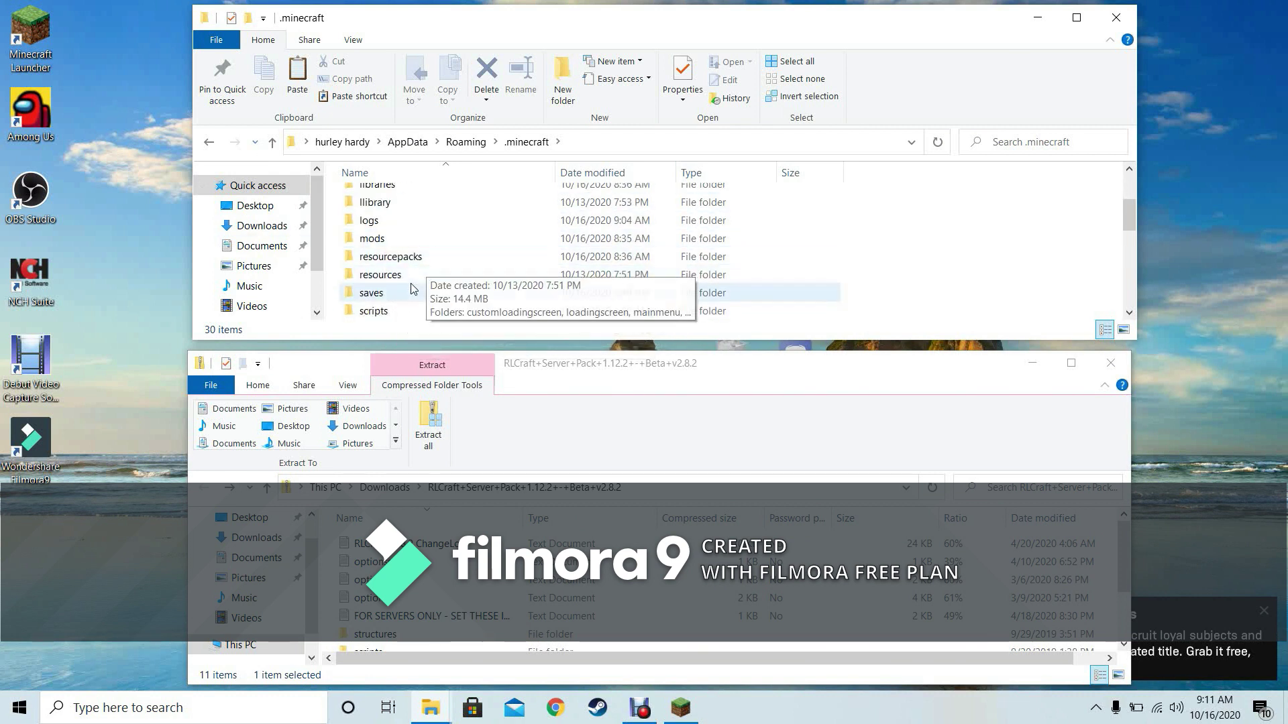
left_click(397, 243)
double_click(396, 243)
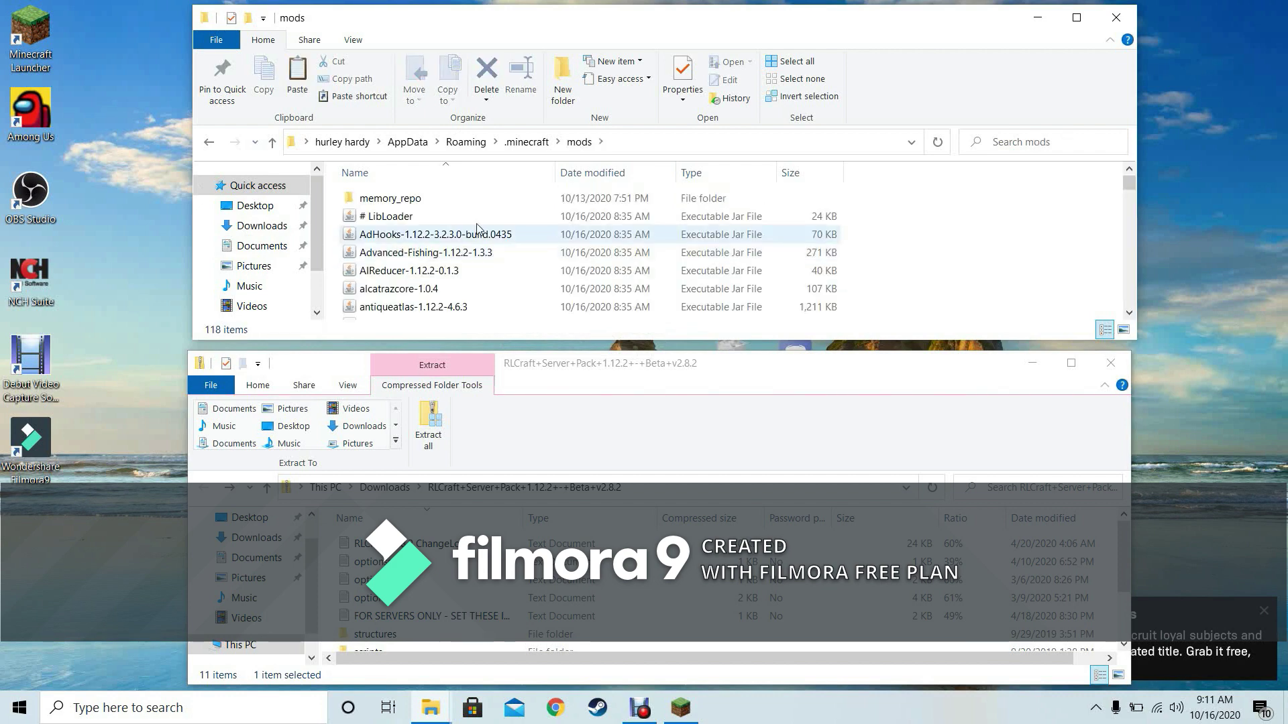
left_click(783, 224)
left_click_drag(784, 223, 540, 248)
right_click(489, 272)
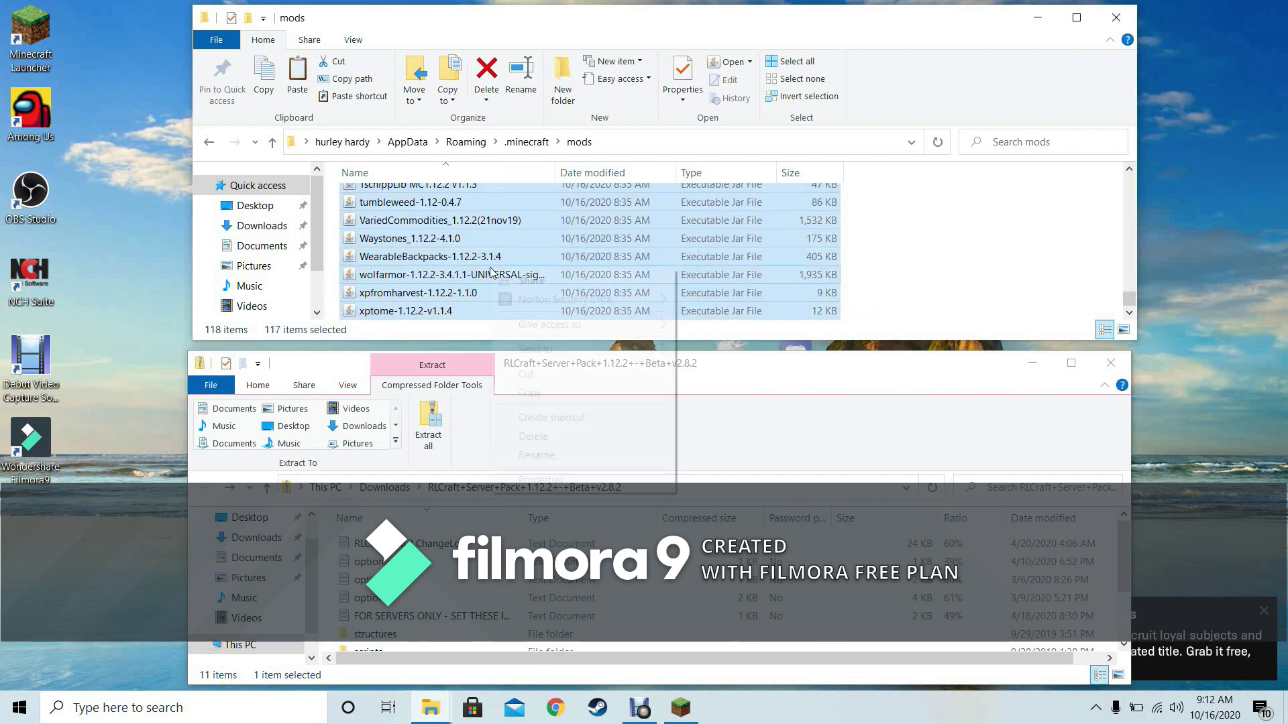
left_click(533, 436)
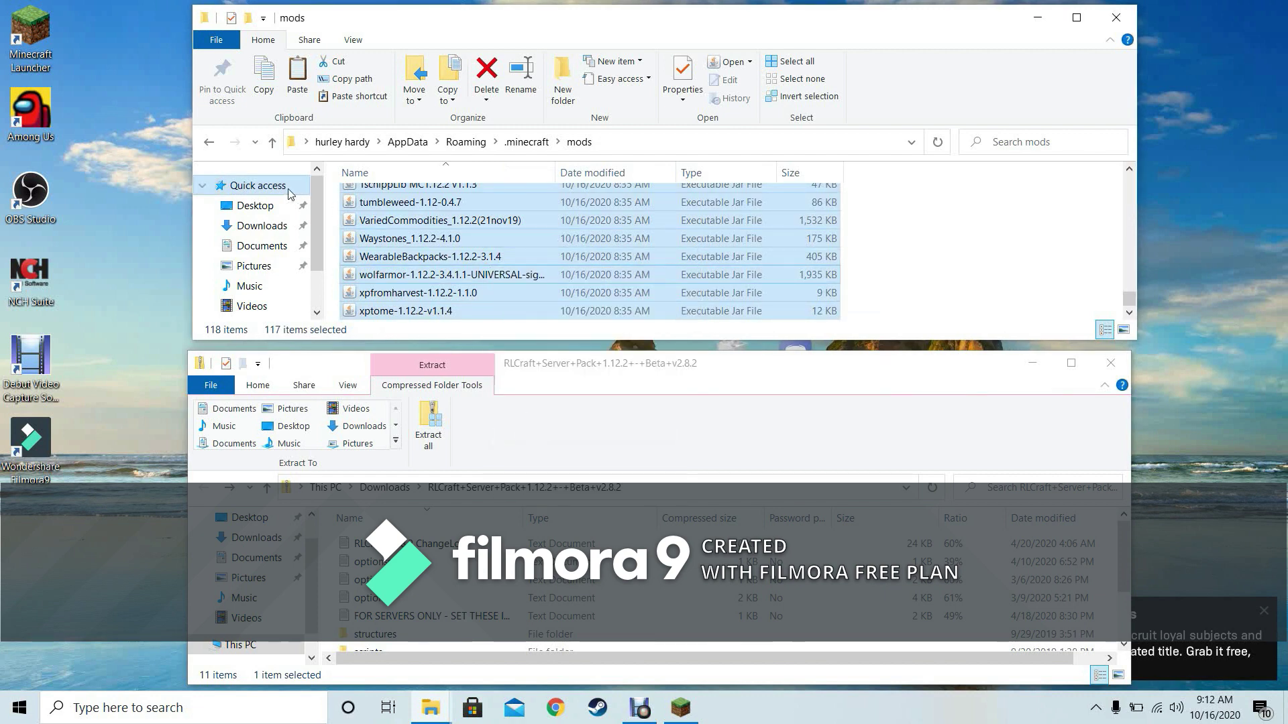
Go back to .minecraft, open its config folder and delete everything inside it
left_click(209, 141)
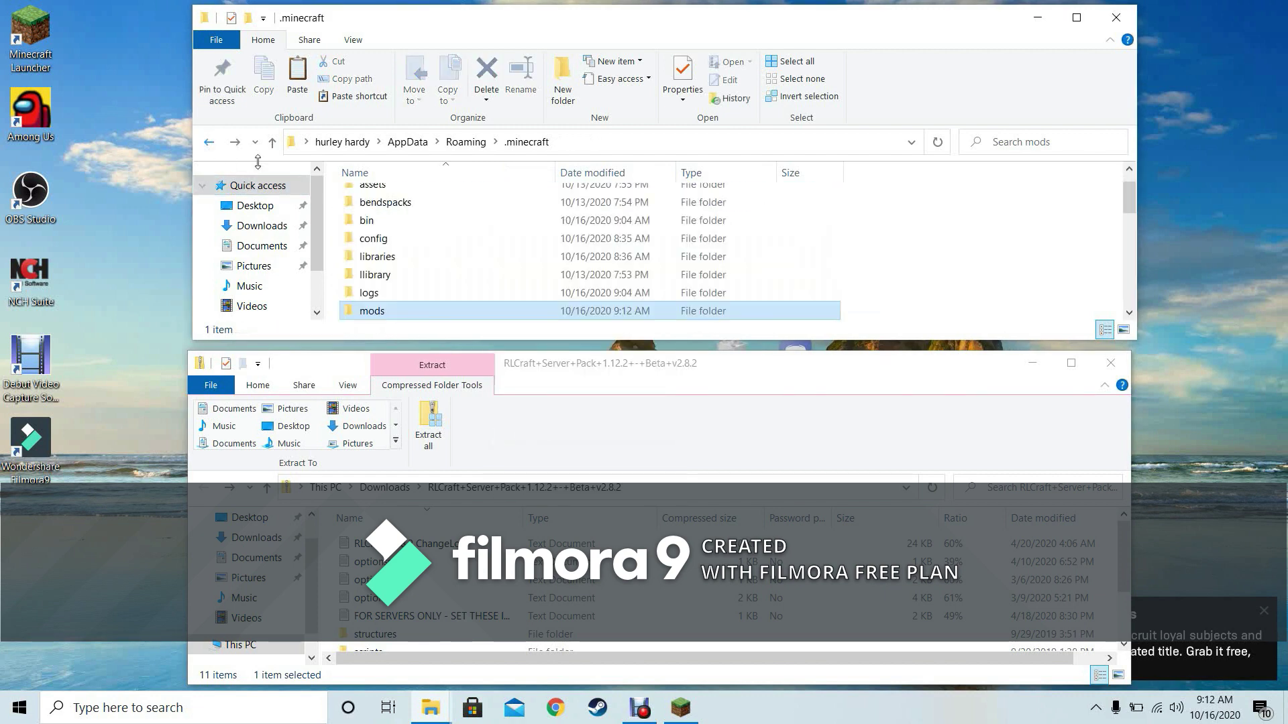
double_click(424, 236)
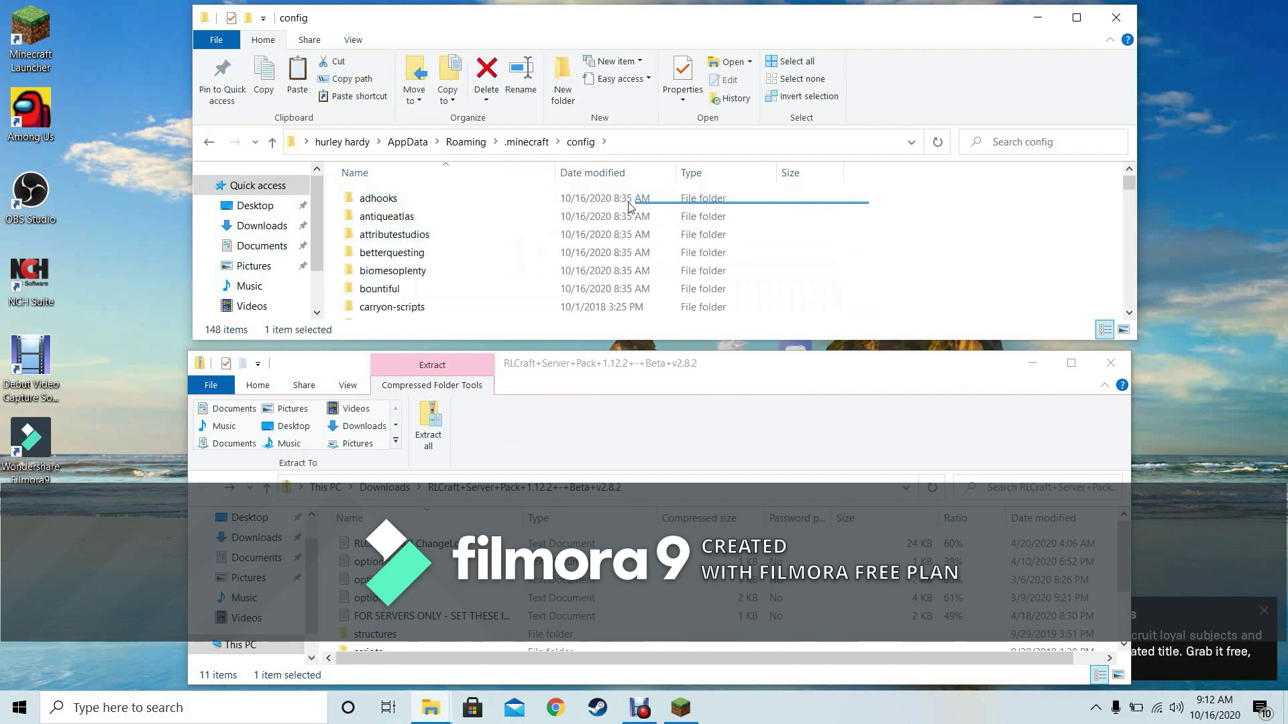
left_click_drag(866, 204, 499, 416)
right_click(843, 200)
left_click(888, 211)
right_click(431, 288)
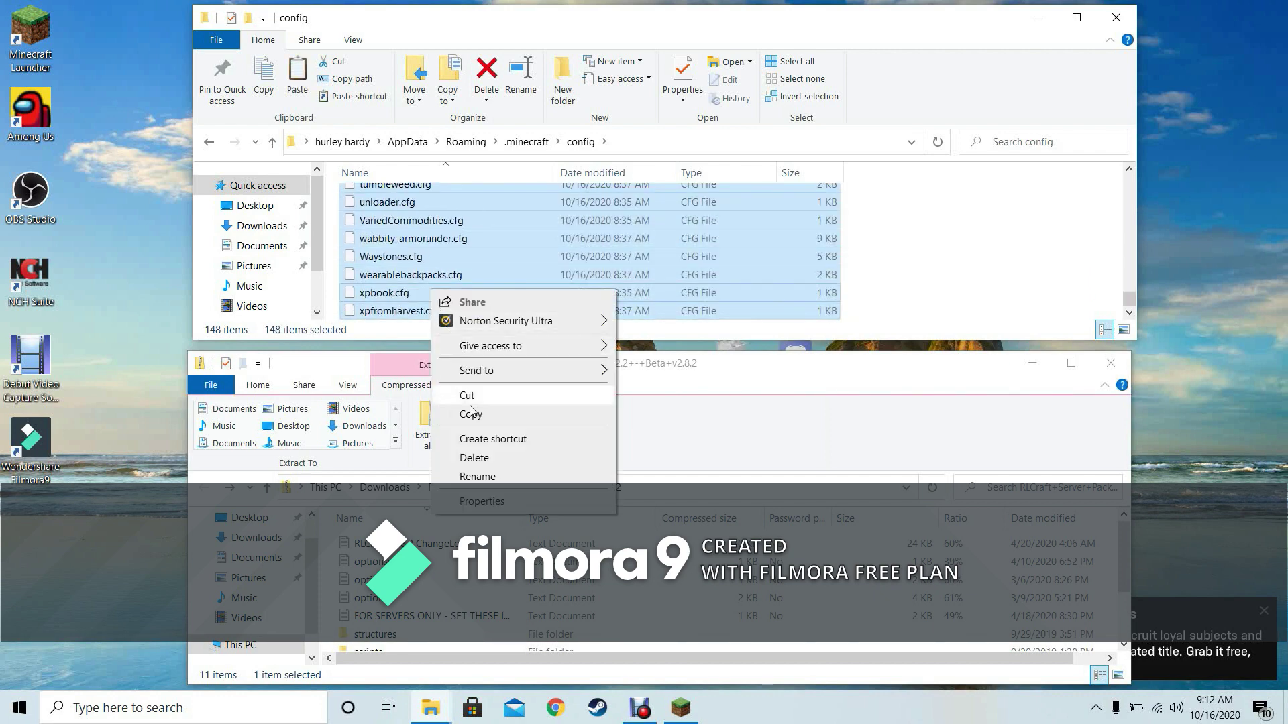
left_click(474, 458)
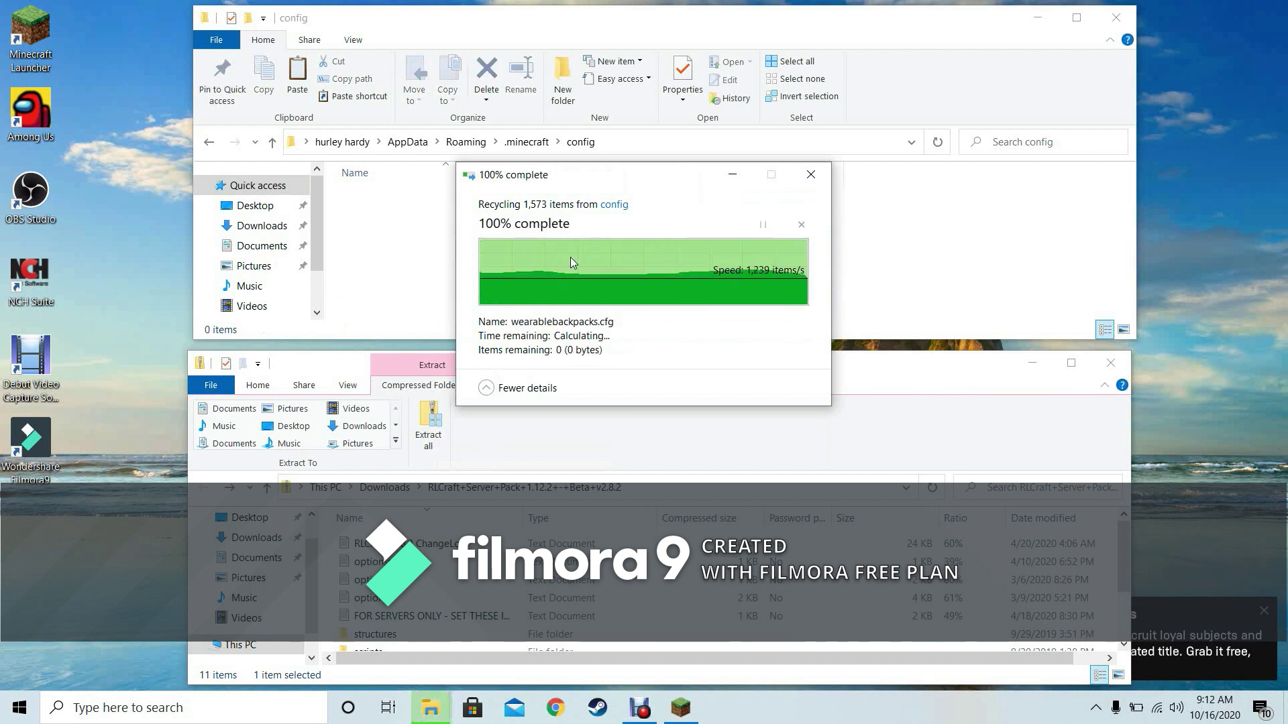
Return to the .minecraft folder and look through its list of subfolders and files
scroll(724, 584, "down", 1)
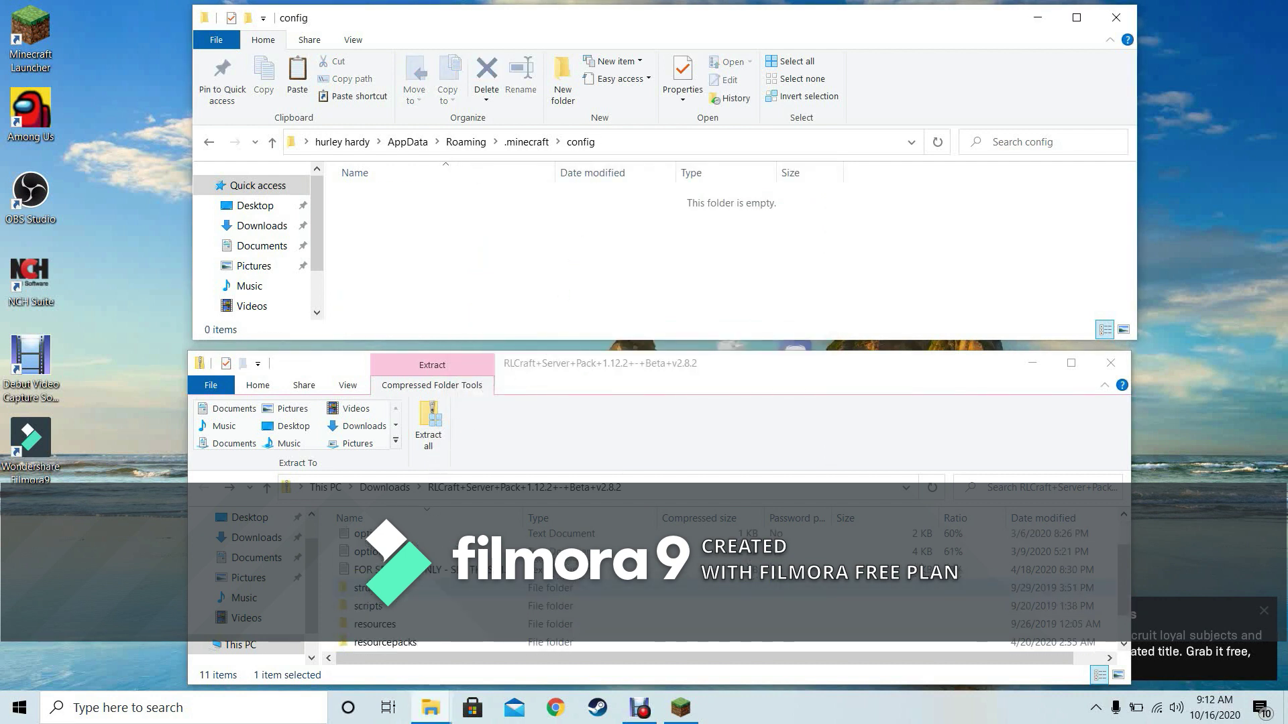
left_click(209, 141)
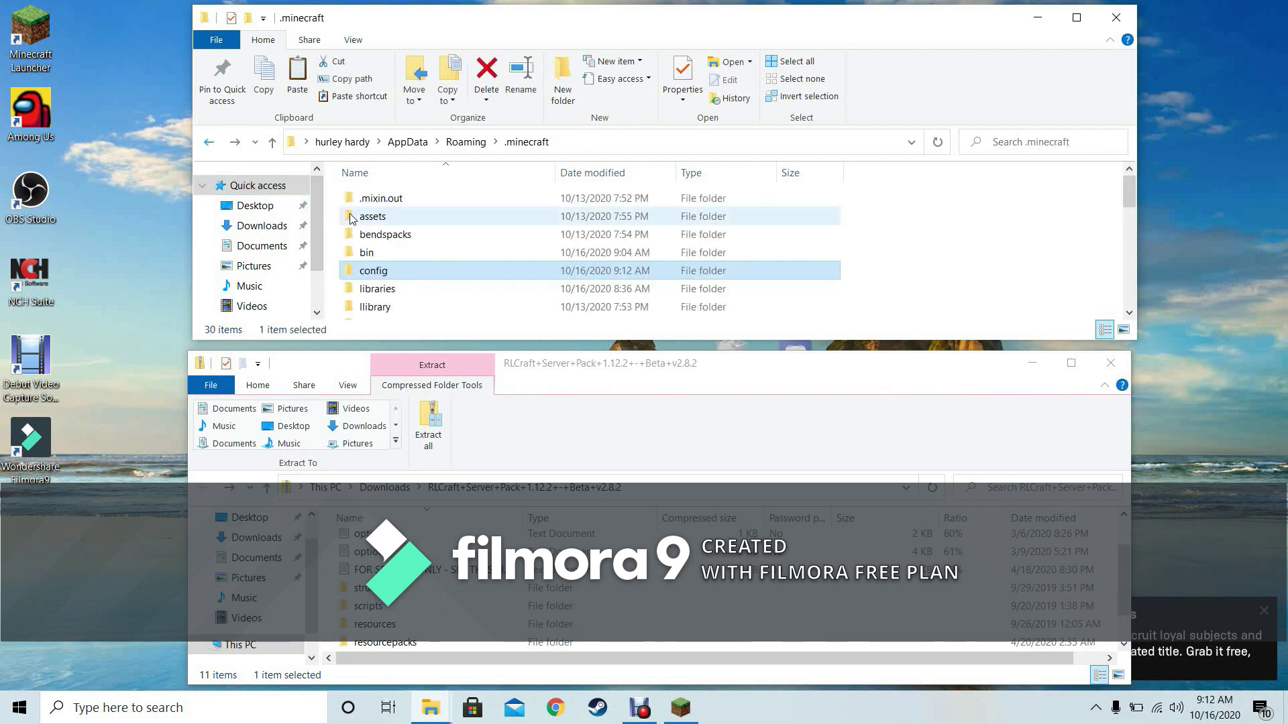
scroll(379, 264, "down", 2)
scroll(377, 264, "down", 5)
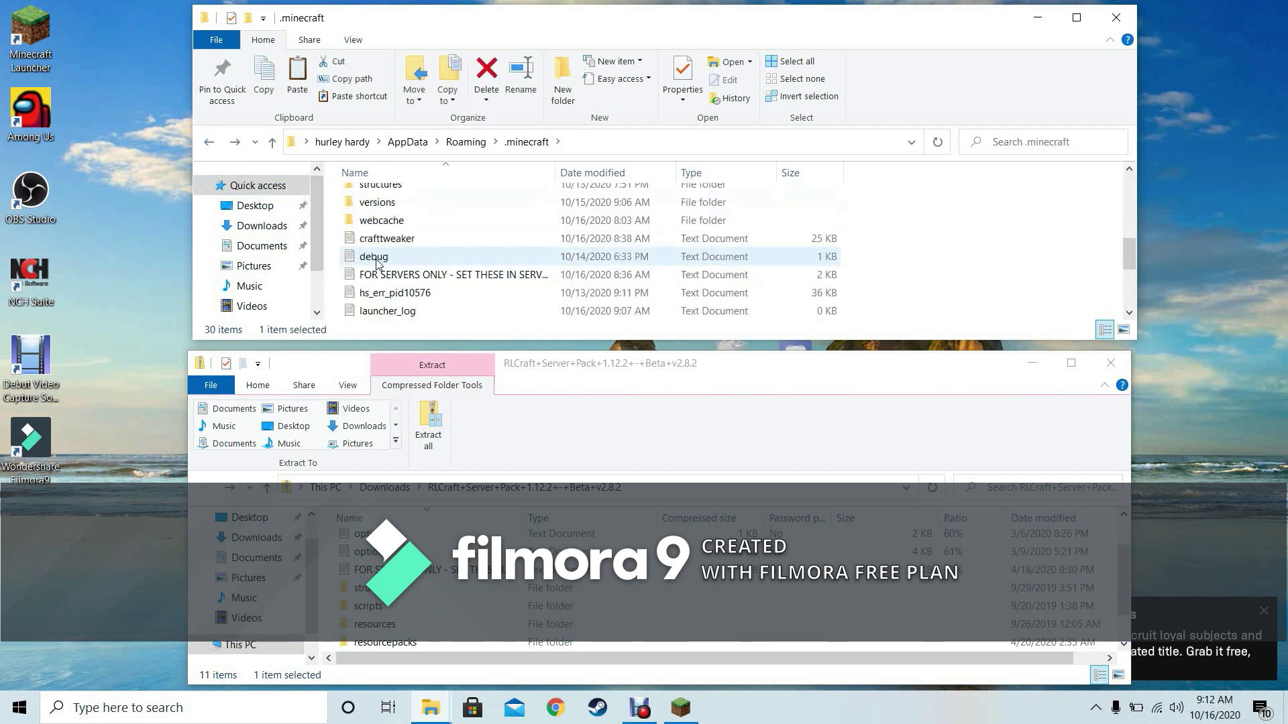
scroll(376, 262, "up", 7)
scroll(376, 262, "down", 6)
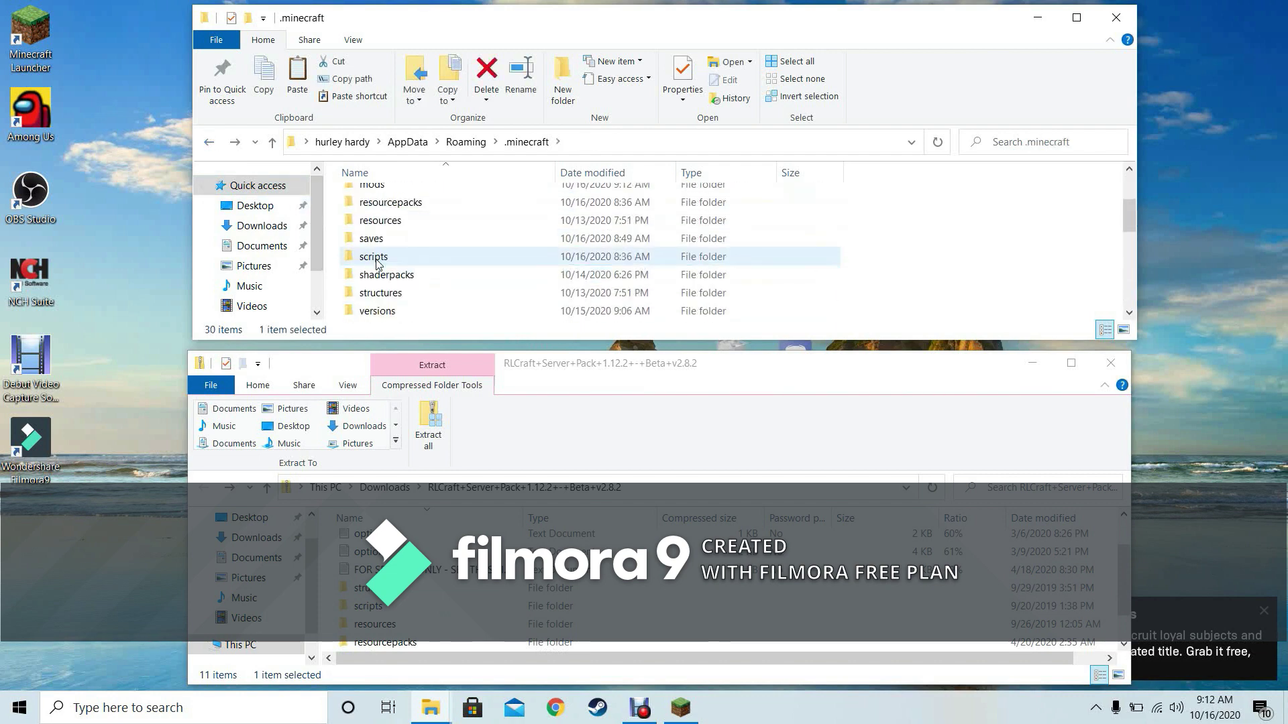
scroll(377, 264, "up", 5)
scroll(377, 264, "down", 6)
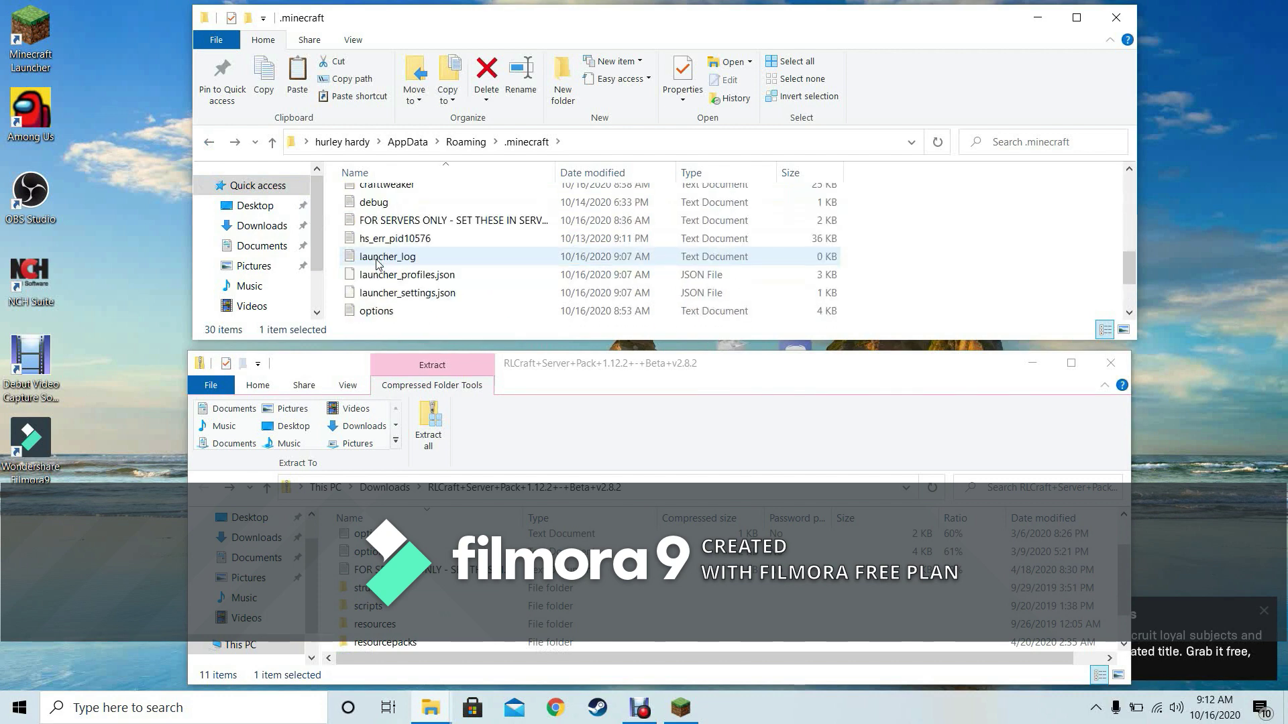
scroll(377, 264, "up", 6)
scroll(377, 263, "up", 3)
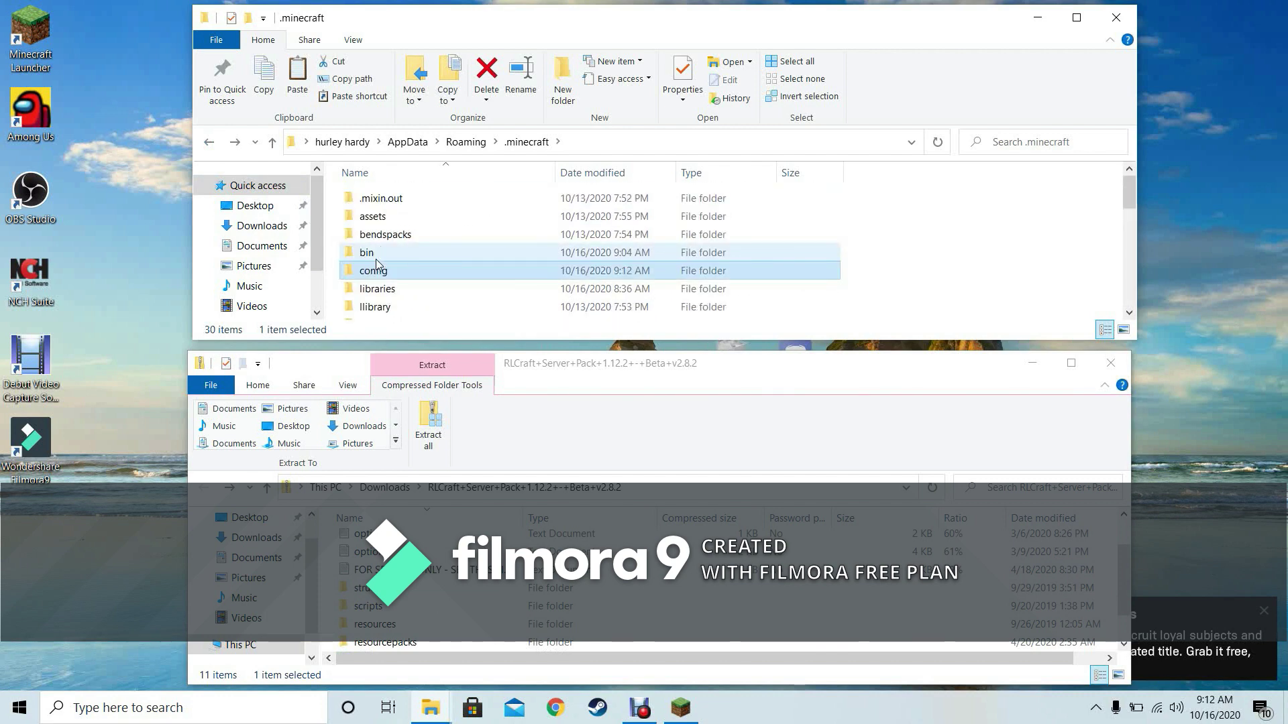
scroll(377, 263, "down", 7)
scroll(377, 264, "up", 7)
scroll(359, 540, "up", 1)
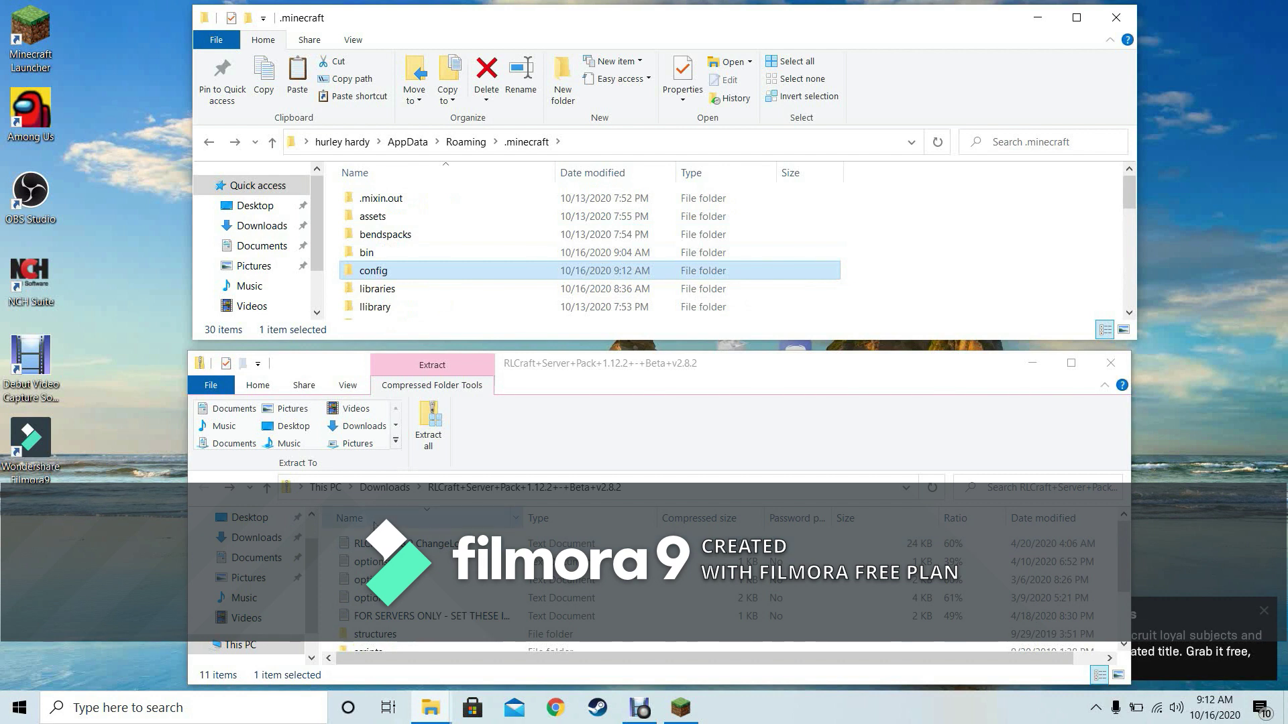
Select all the items at the top level of the RLCraft server pack archive and copy them
left_click(326, 540)
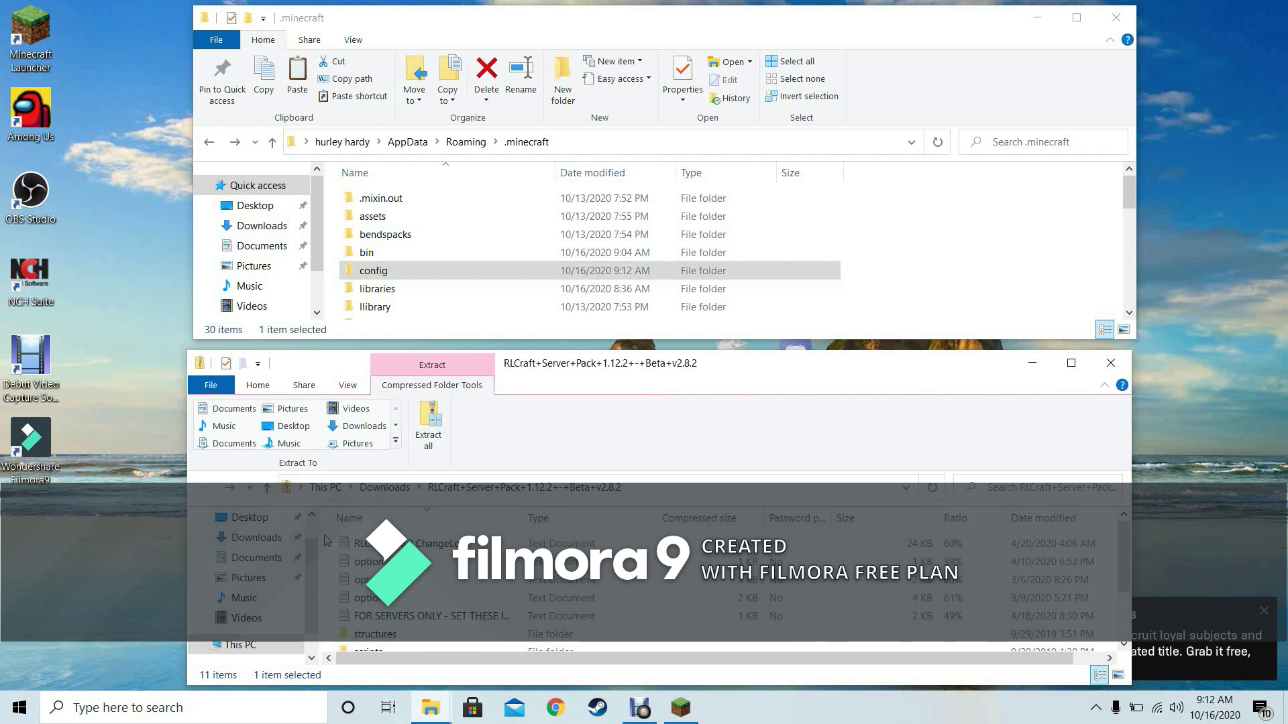
left_click_drag(326, 541, 731, 697)
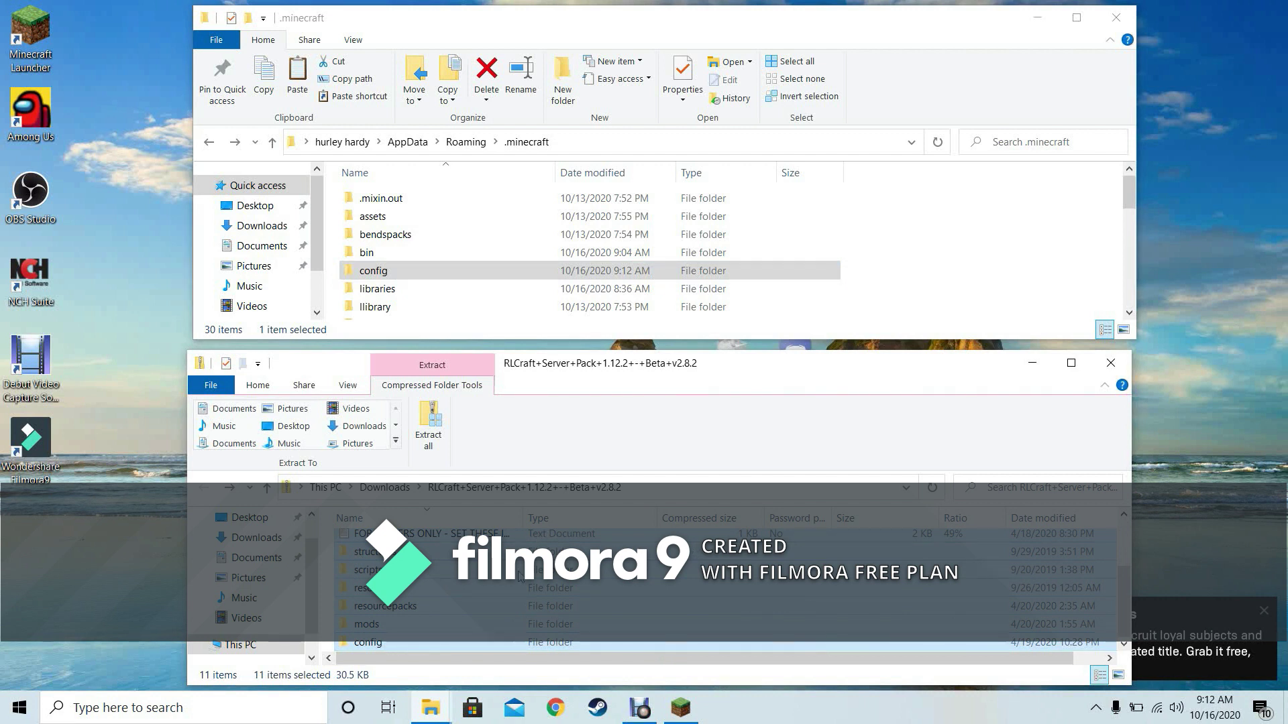
right_click(519, 433)
left_click(578, 511)
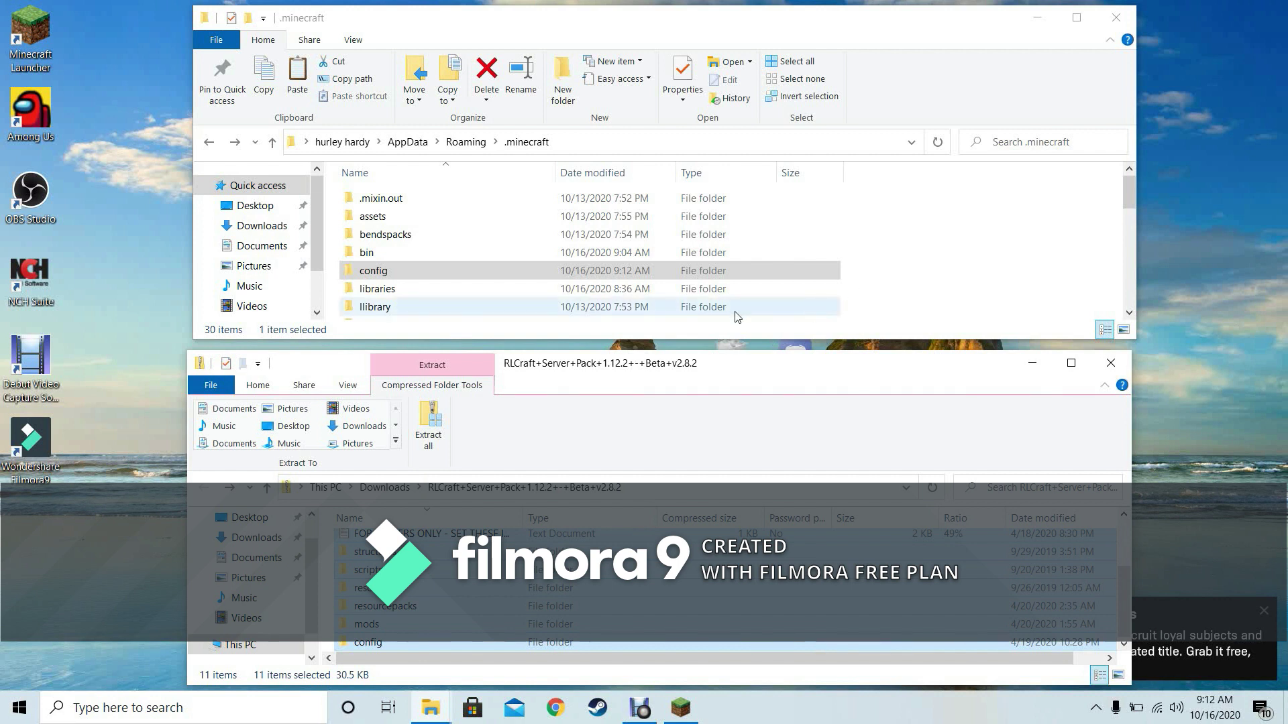
right_click(942, 235)
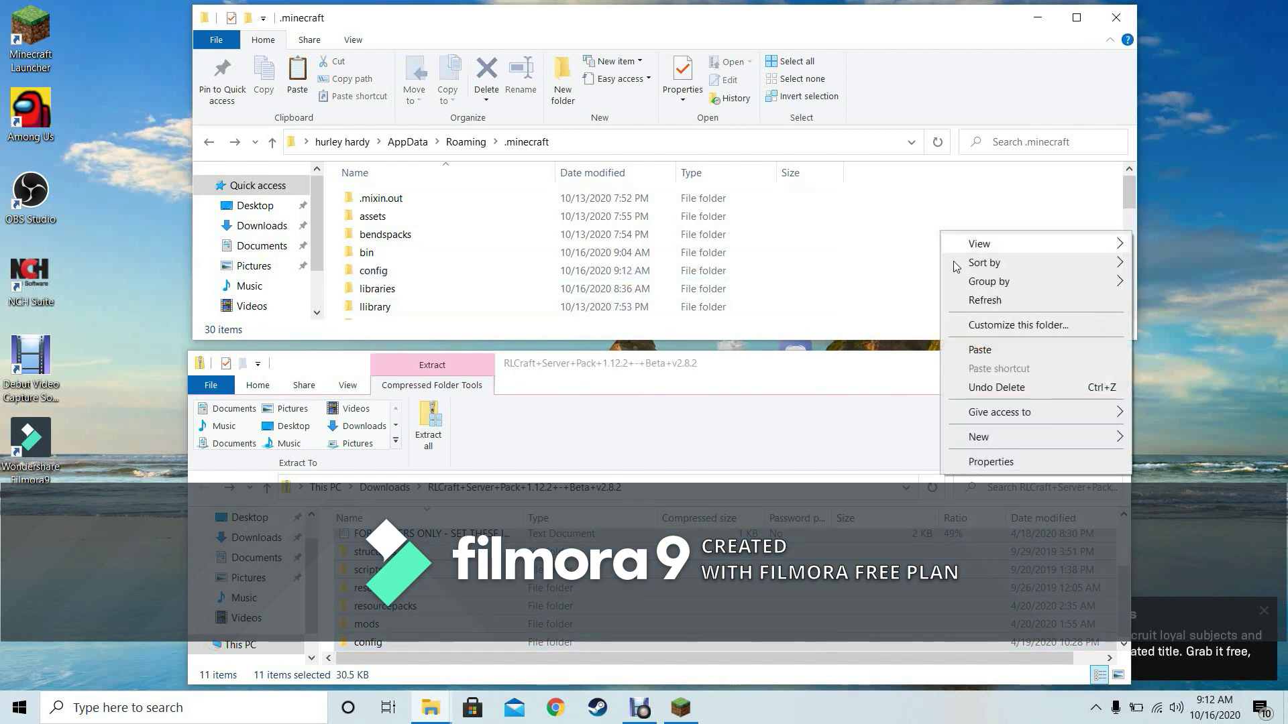
left_click(885, 265)
scroll(725, 590, "up", 2)
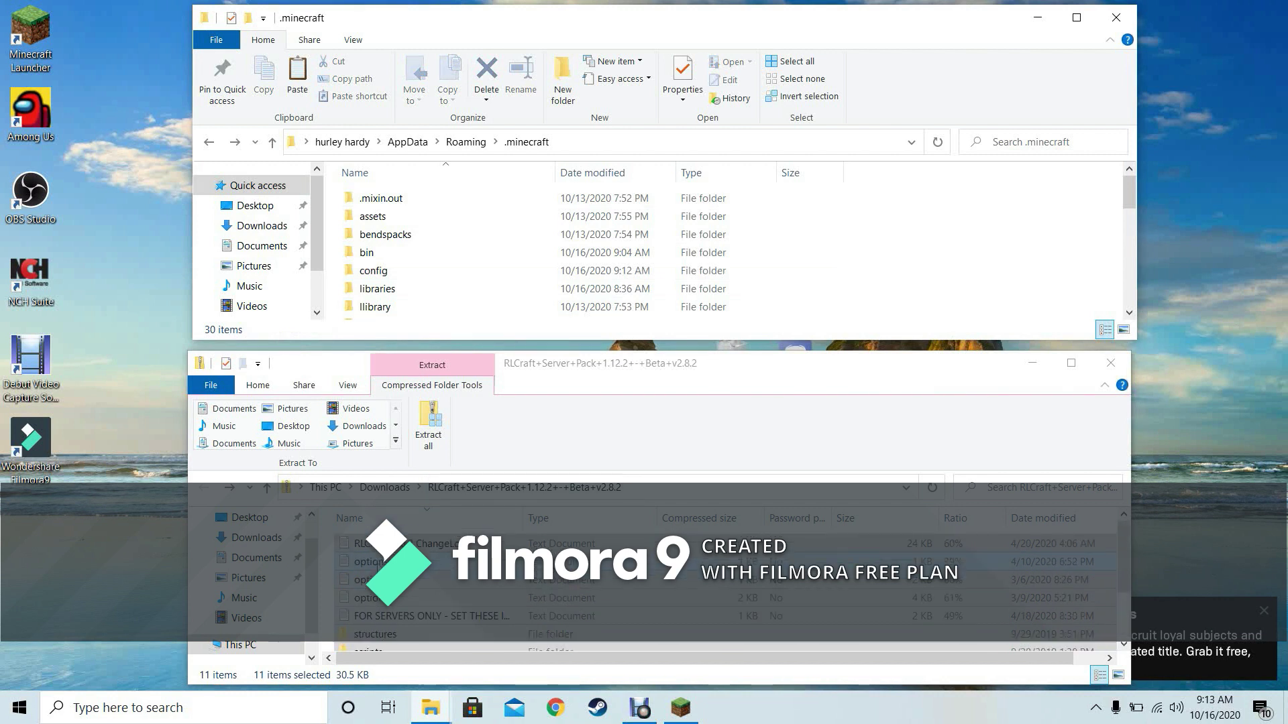
Transfer all the selected server pack archive items into the .minecraft folder, replacing the files that have the same names
left_click(321, 527)
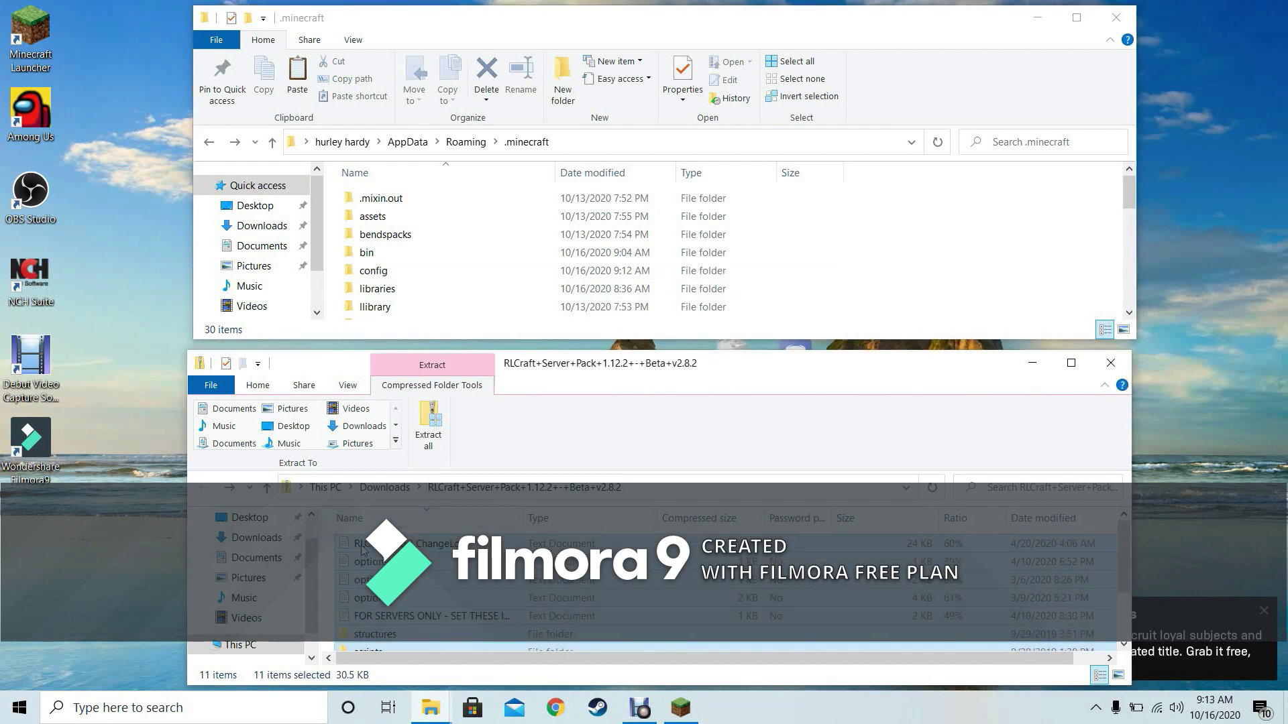
right_click(385, 547)
key("Escape")
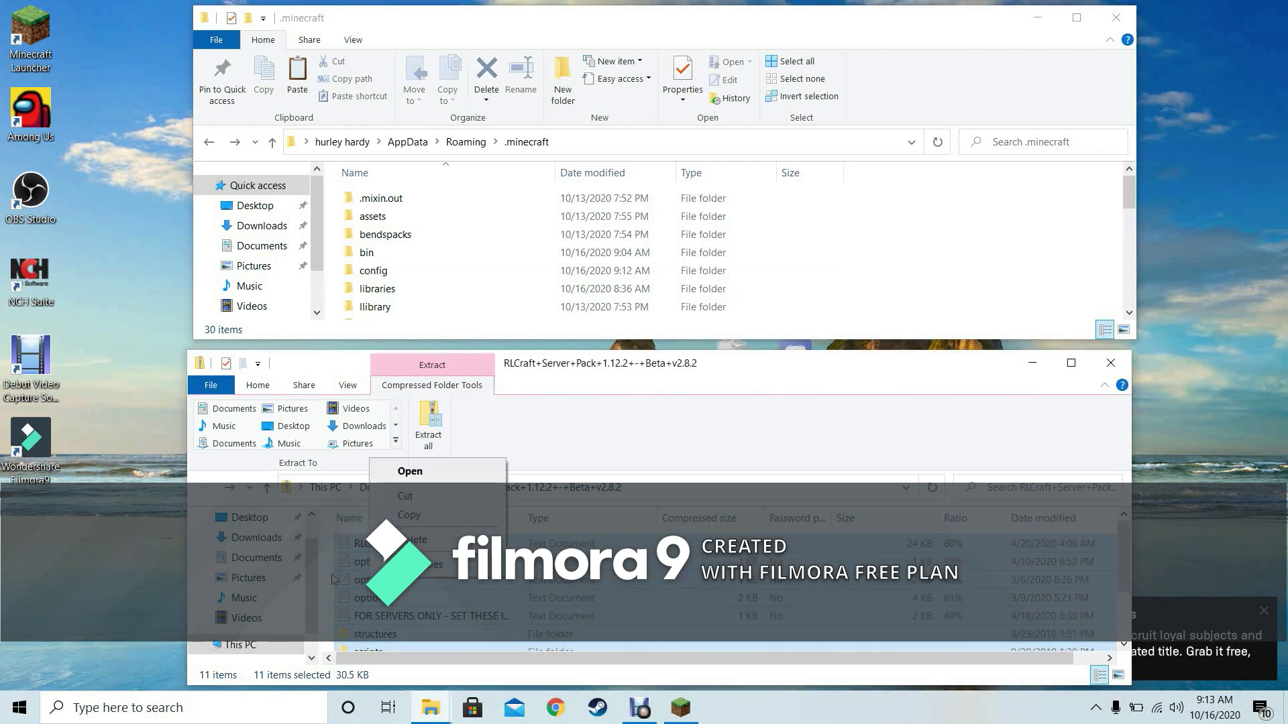
left_click_drag(385, 548, 802, 271)
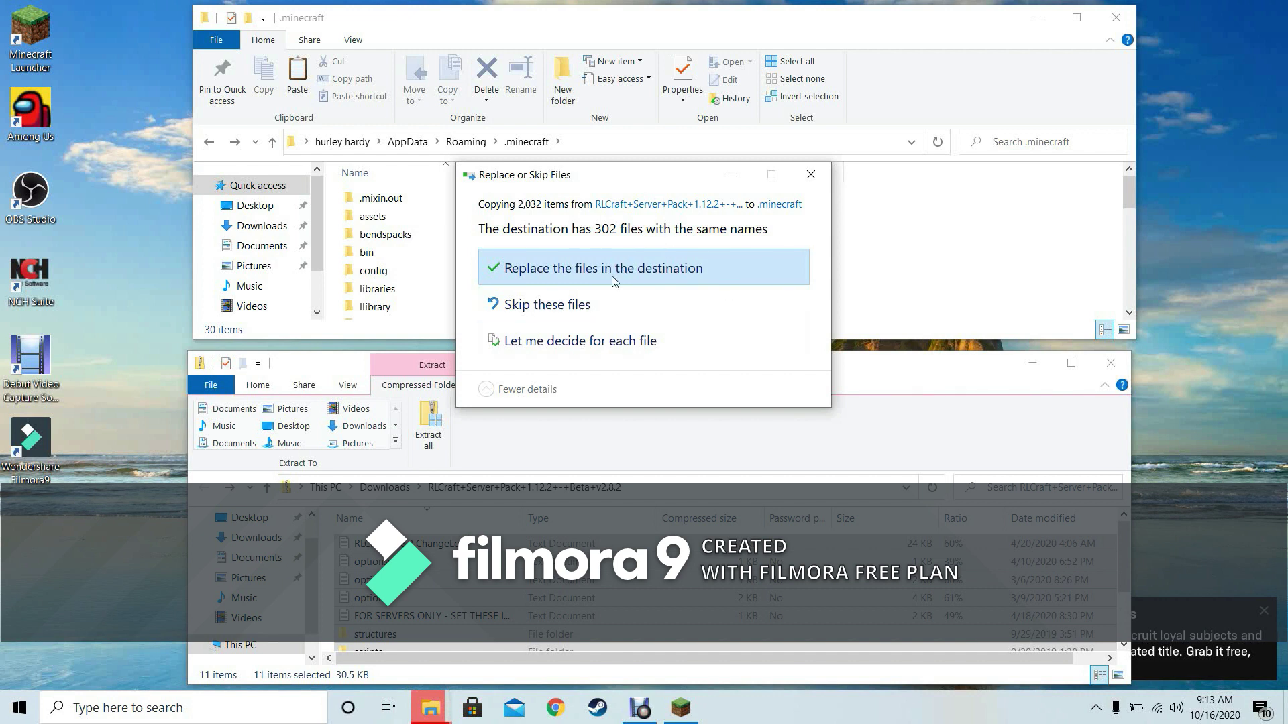
left_click(567, 269)
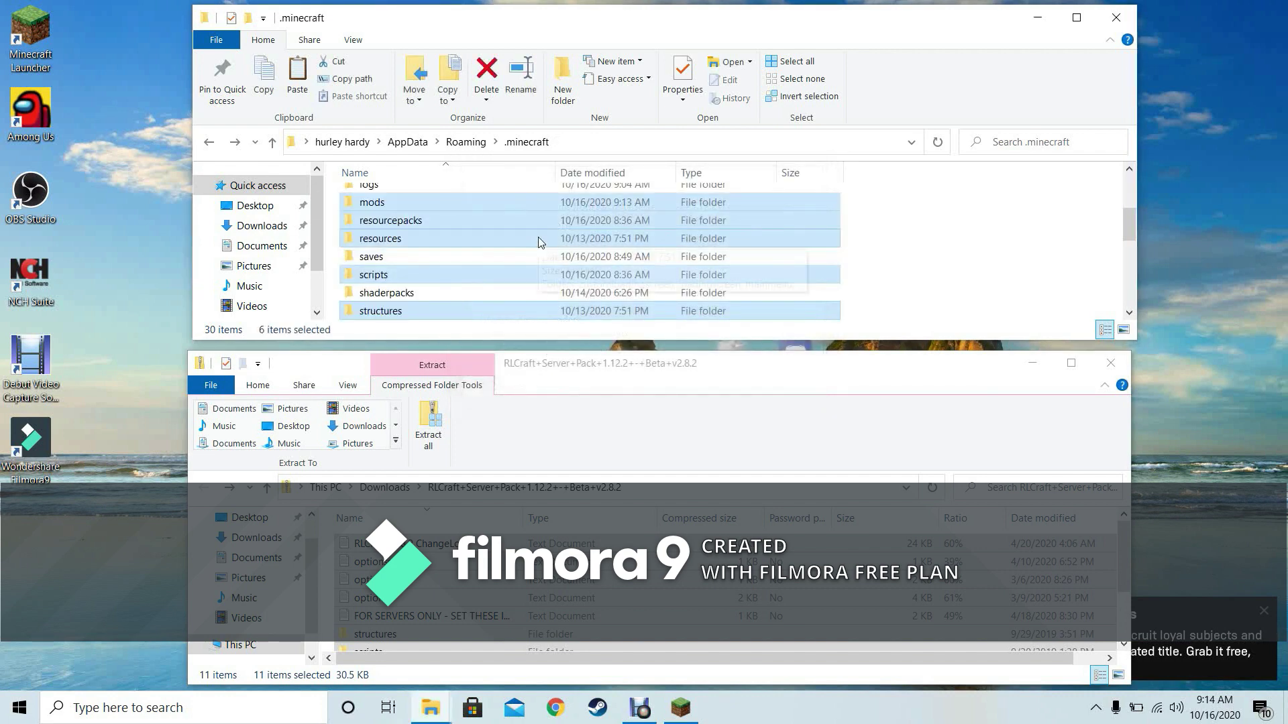
Check the mods copied into the mods folder and return to the .minecraft folder
double_click(444, 204)
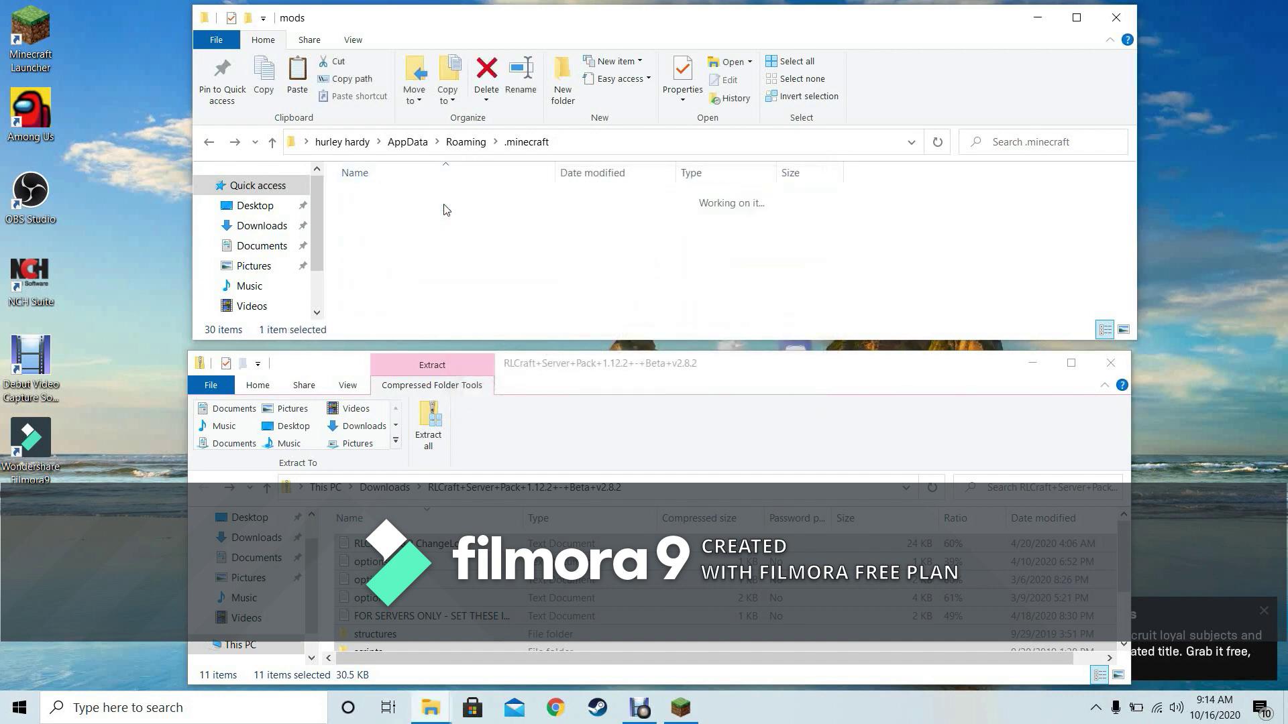
scroll(401, 240, "down", 20)
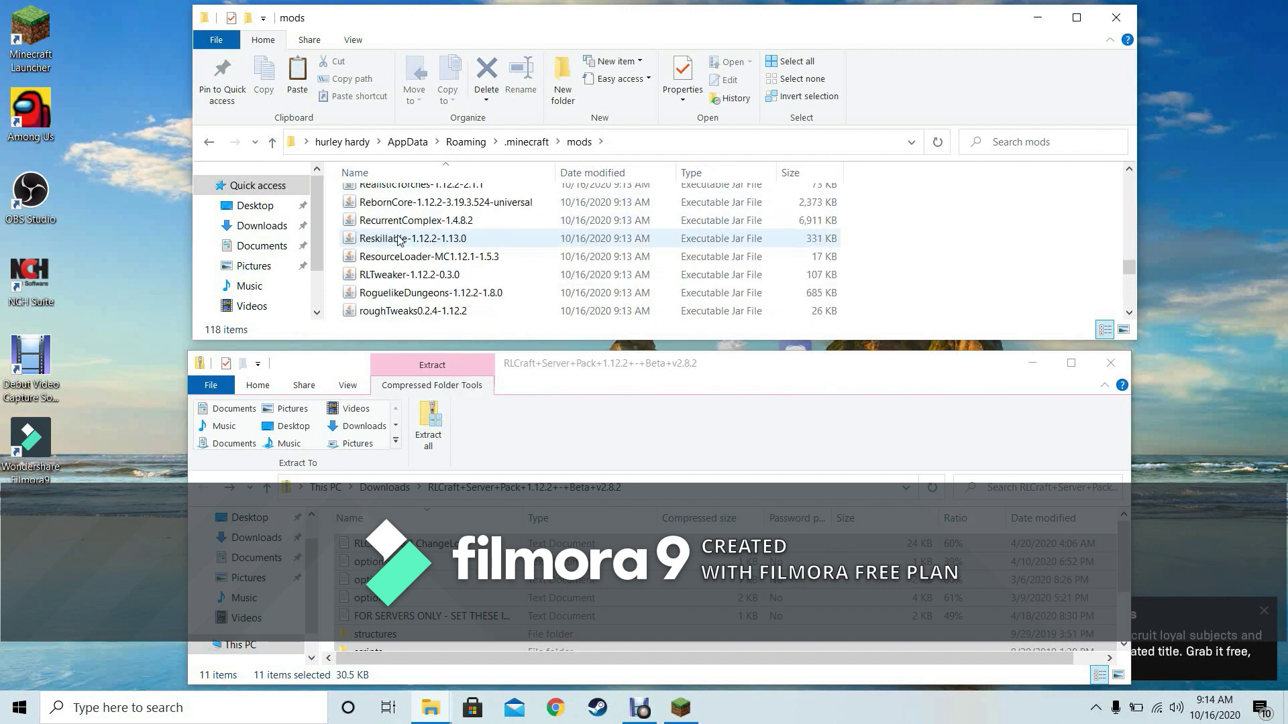
left_click(209, 139)
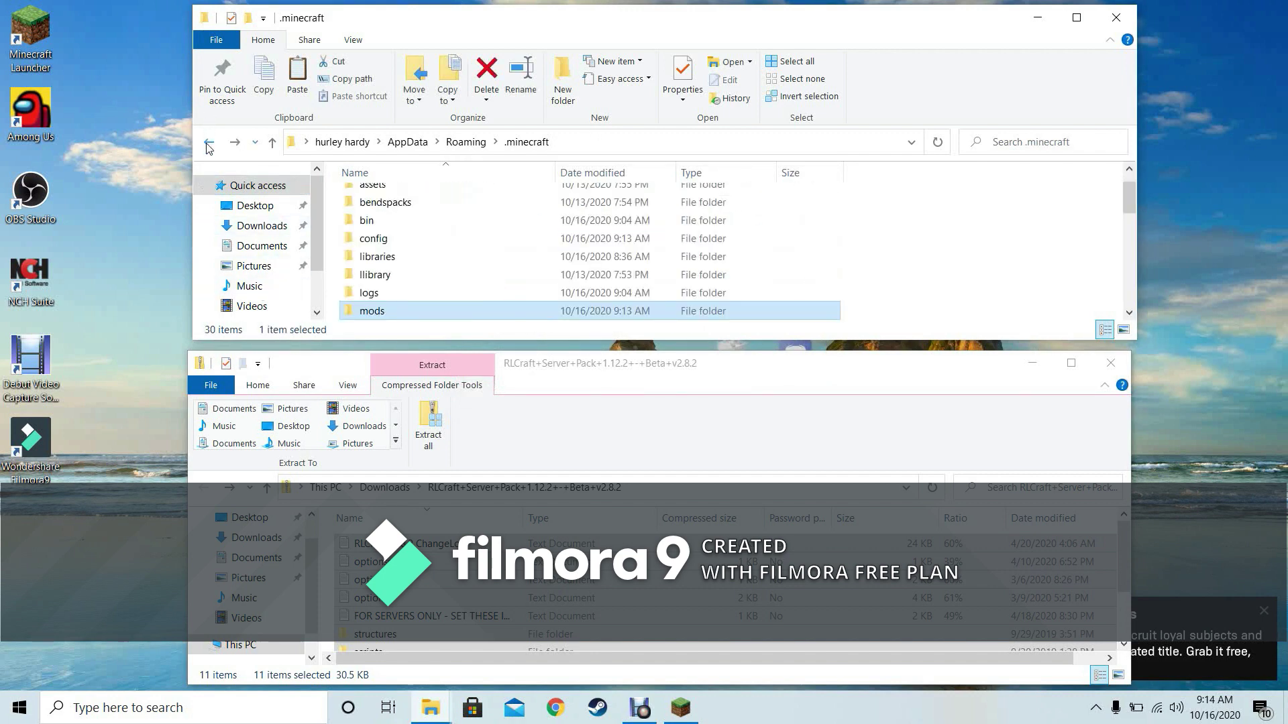
Look through the configuration files in the config folder and close the open .minecraft and server pack windows
double_click(372, 238)
scroll(373, 238, "down", 15)
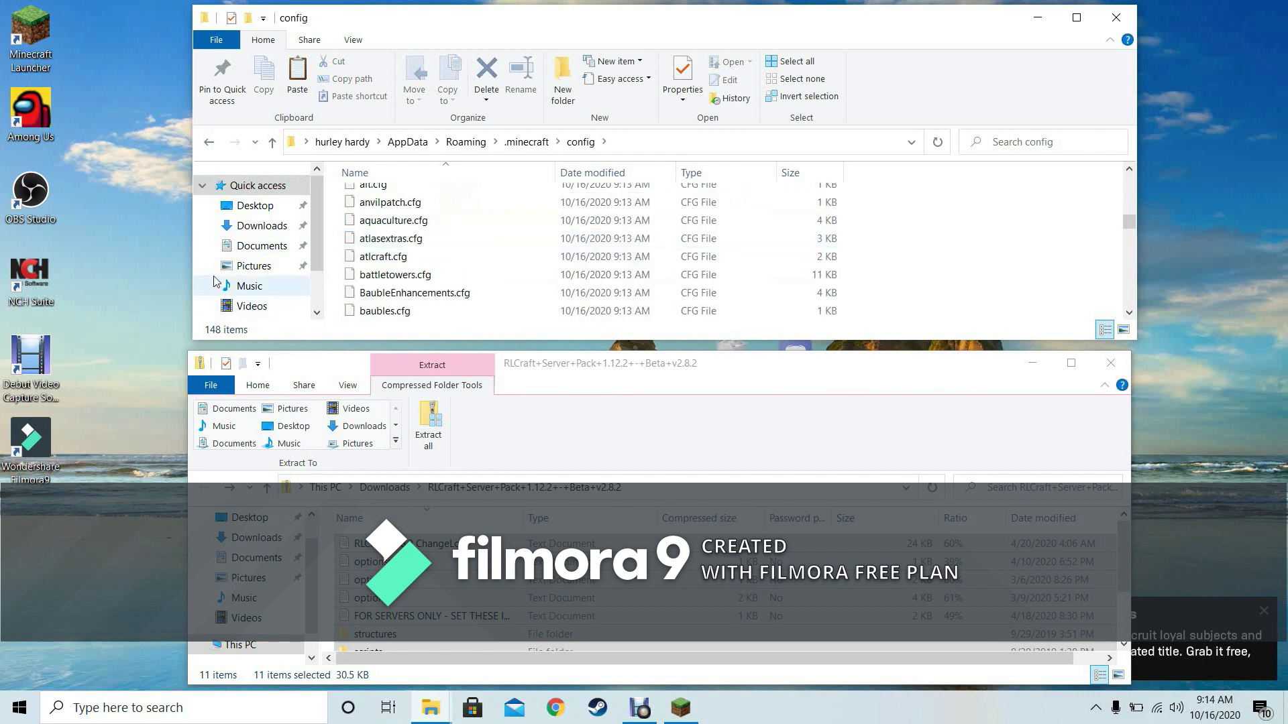
left_click(1115, 18)
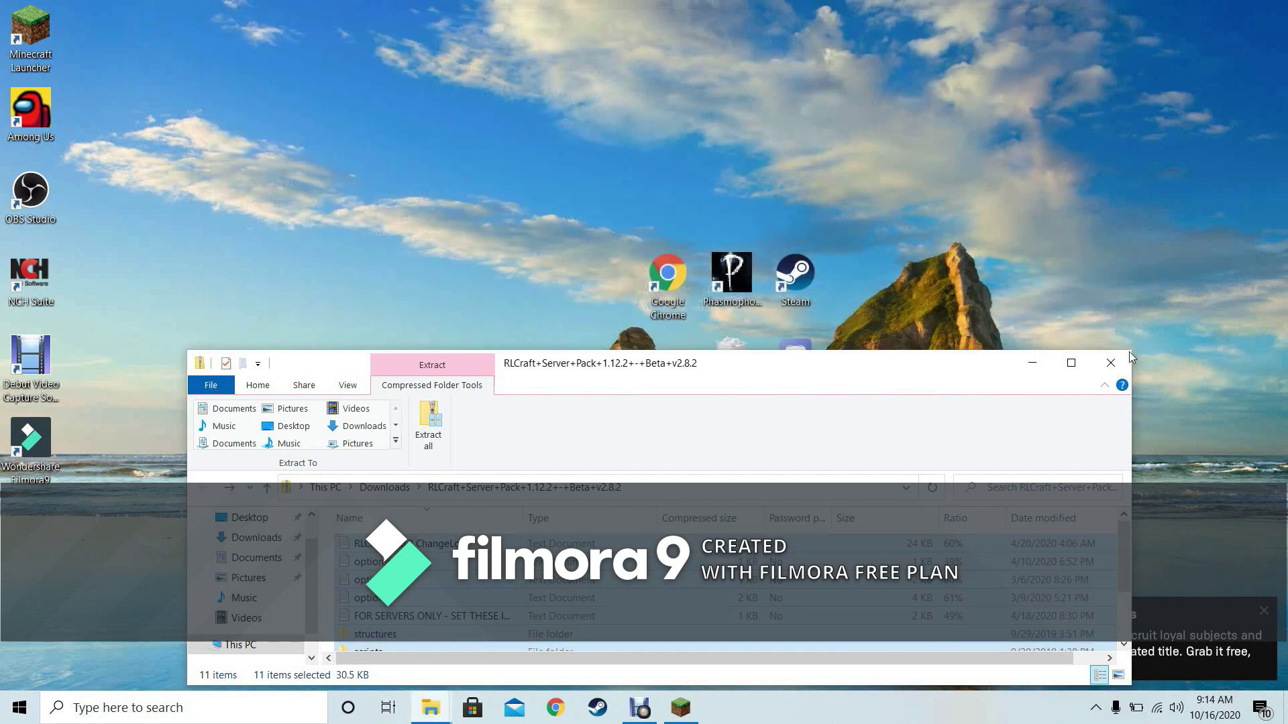
left_click(1111, 363)
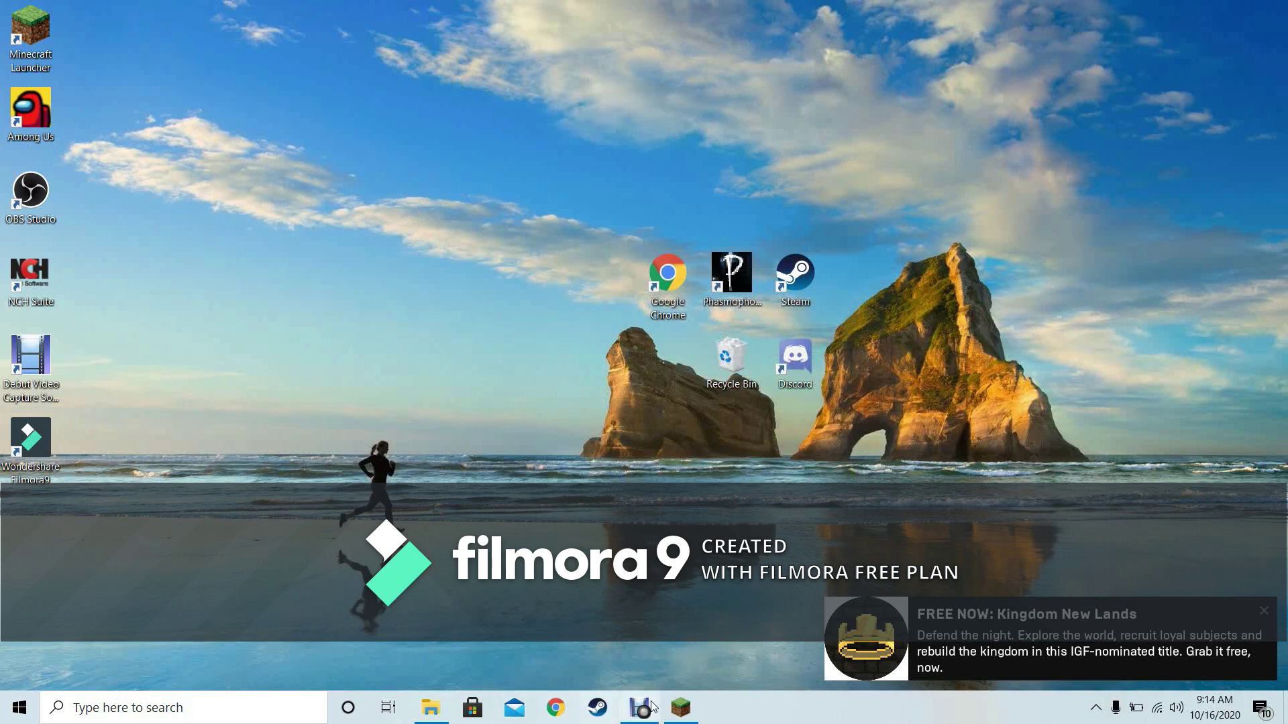
left_click(438, 716)
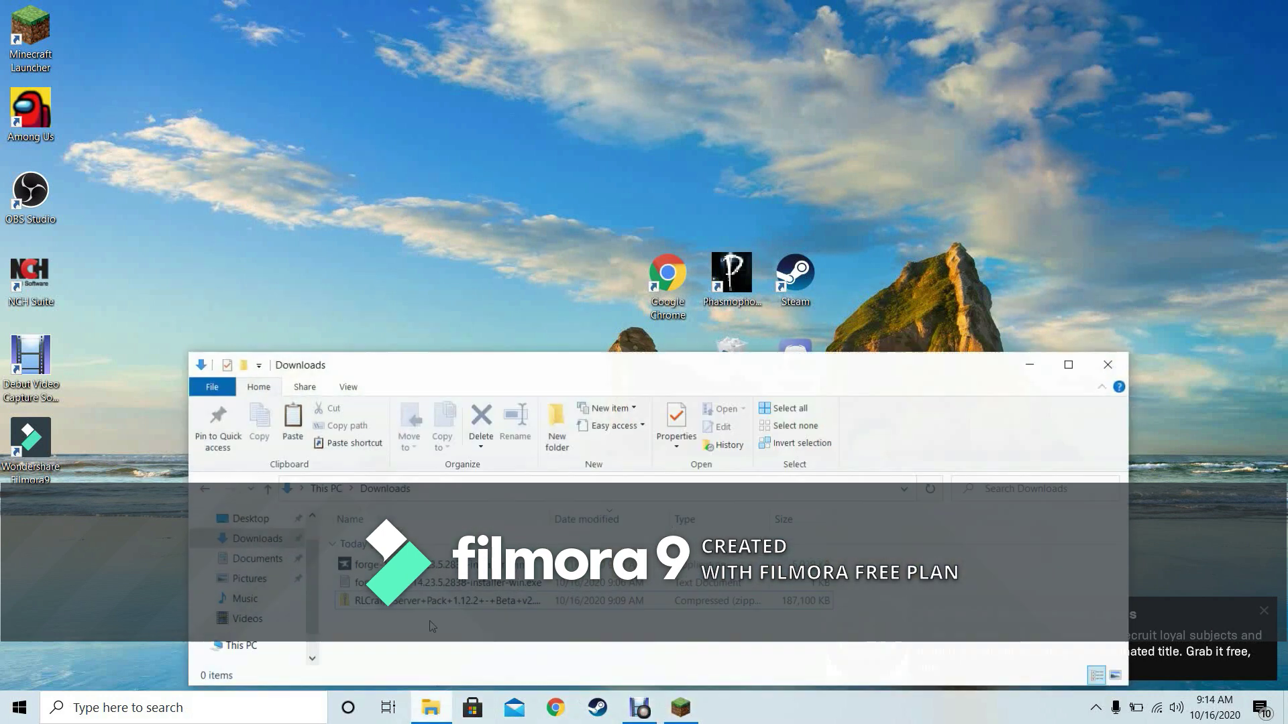
right_click(395, 624)
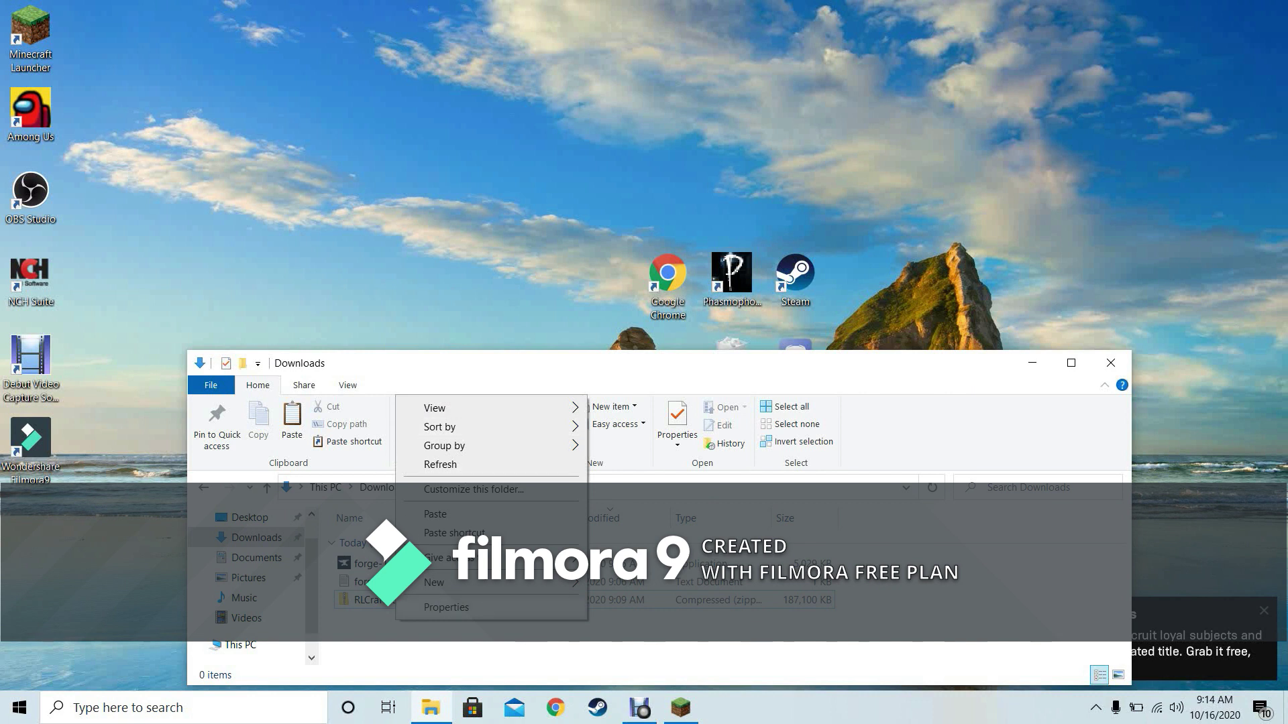
left_click(669, 656)
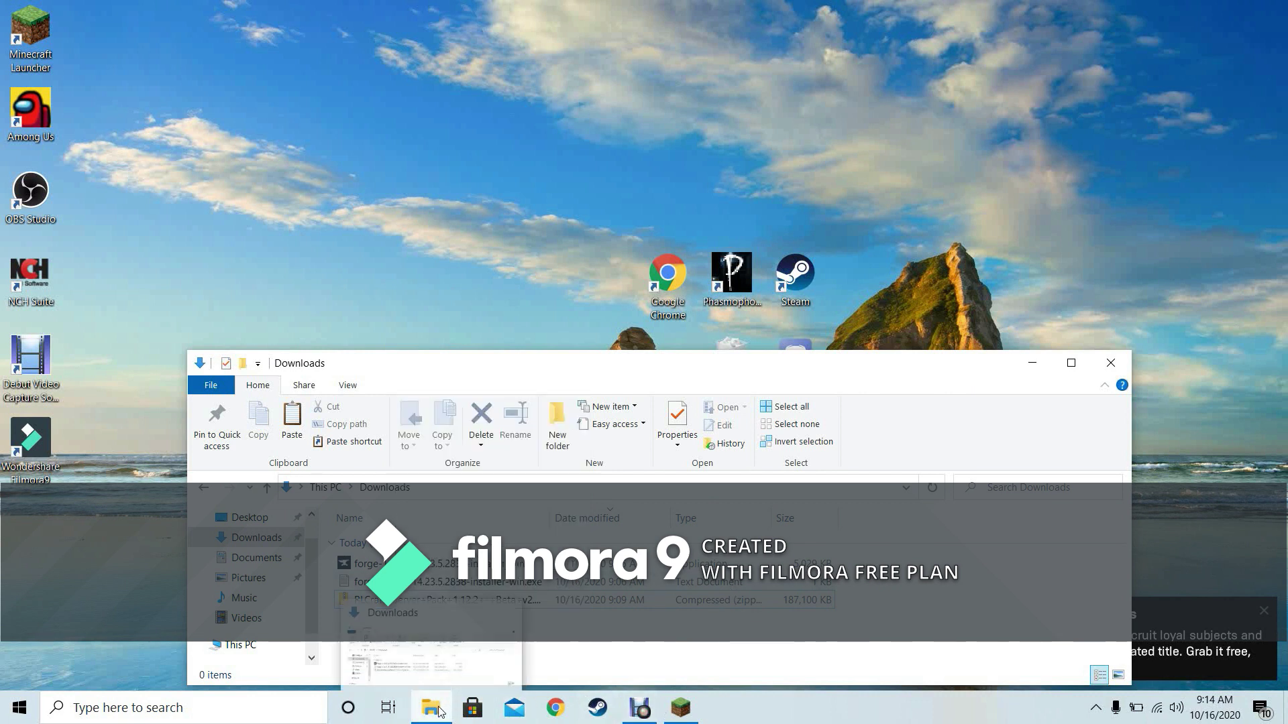
Open the AppData folder through Run and go to the mods folder inside Roaming\.minecraft
left_click(255, 708)
type("run")
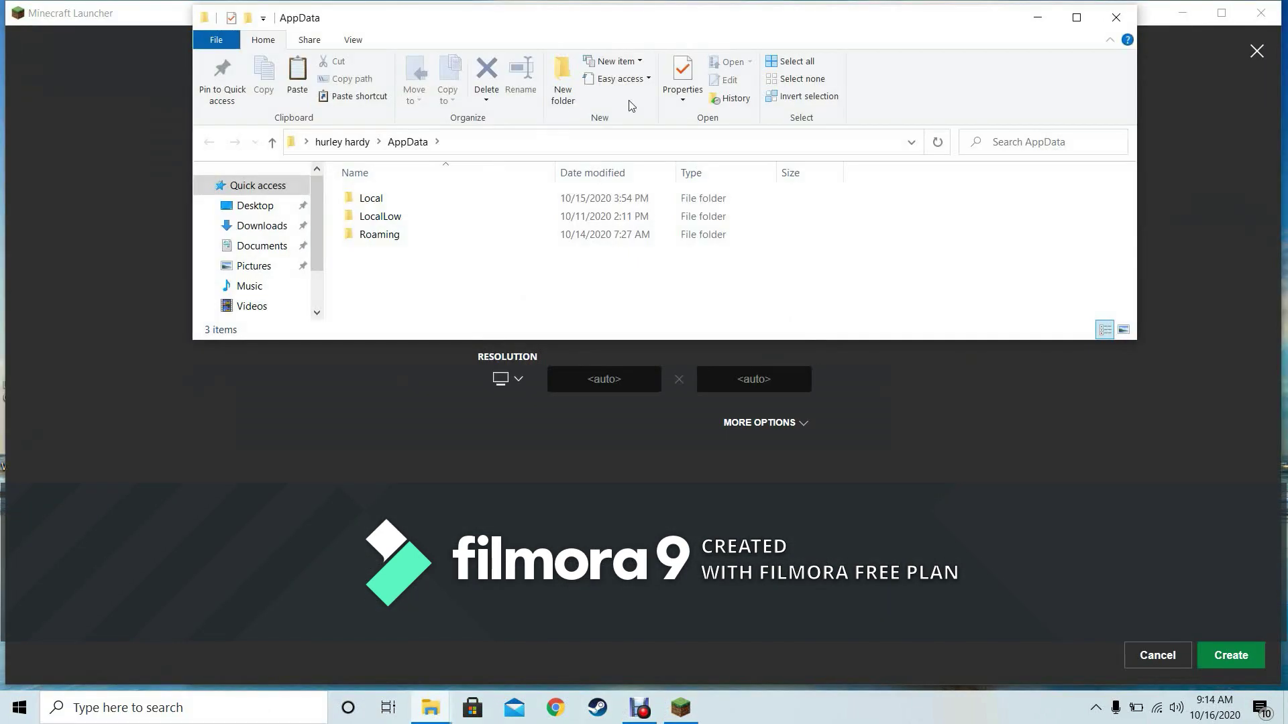
double_click(446, 236)
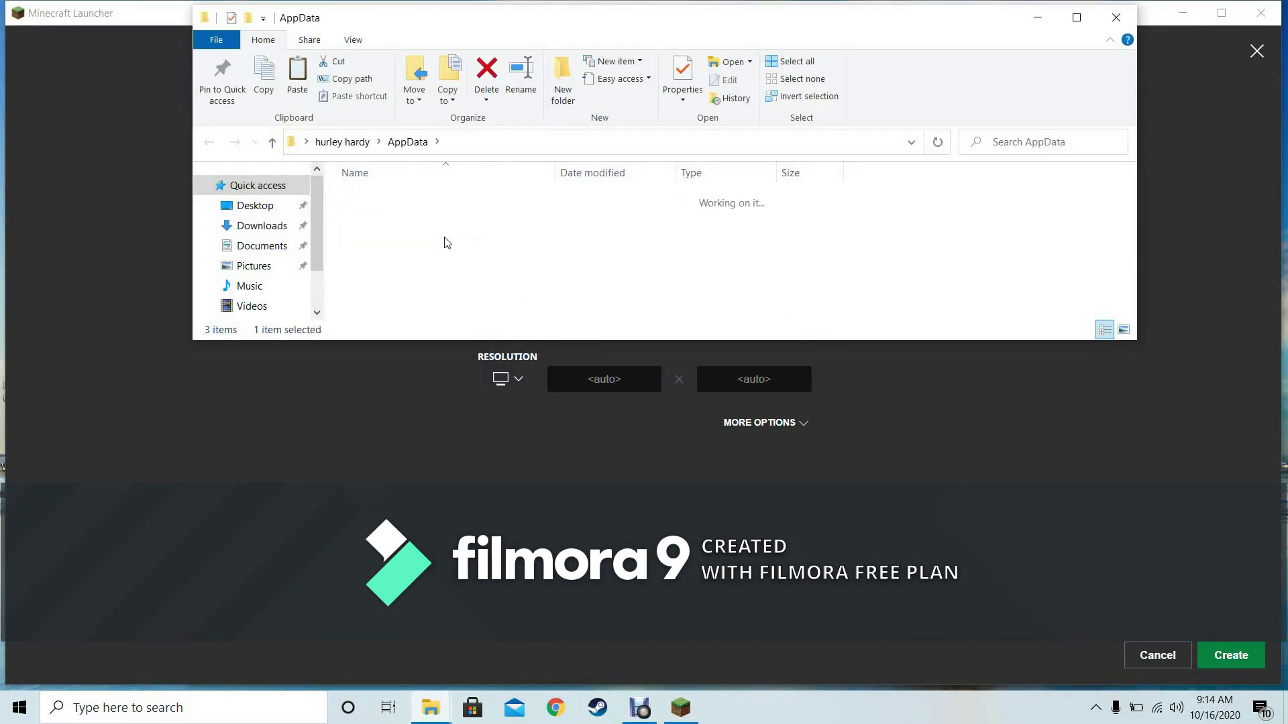
double_click(452, 198)
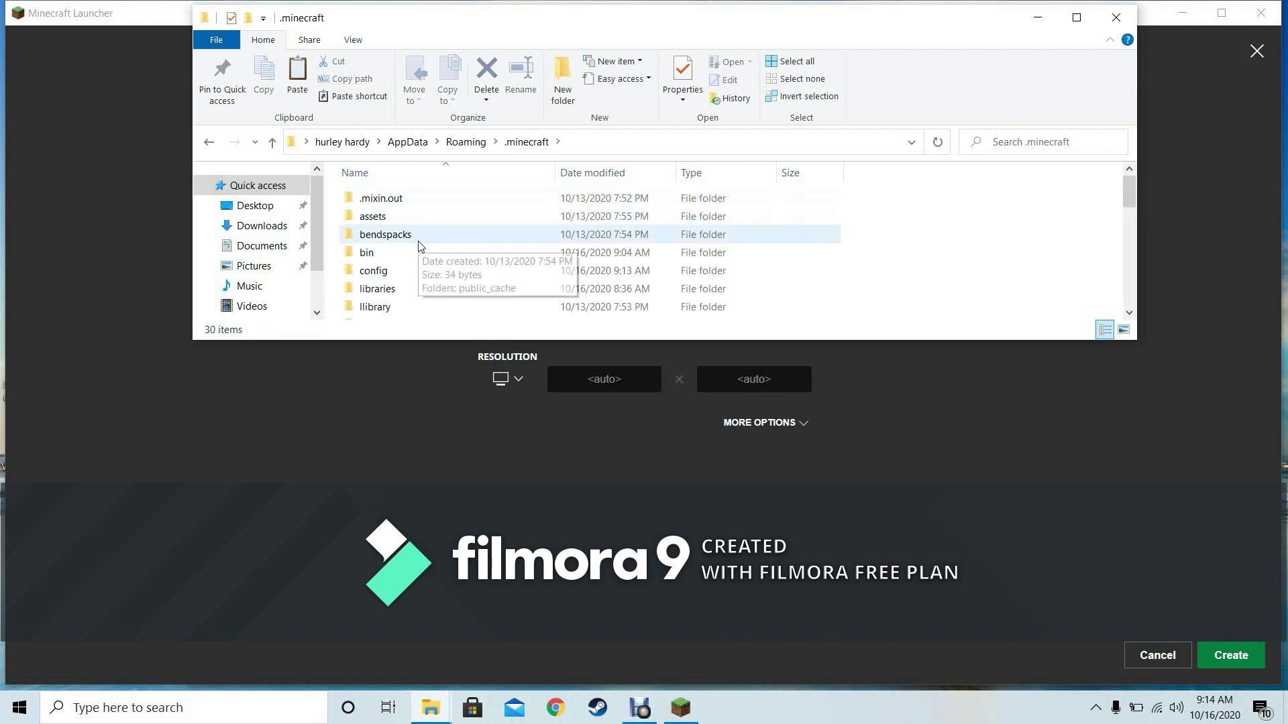
scroll(412, 255, "down", 4)
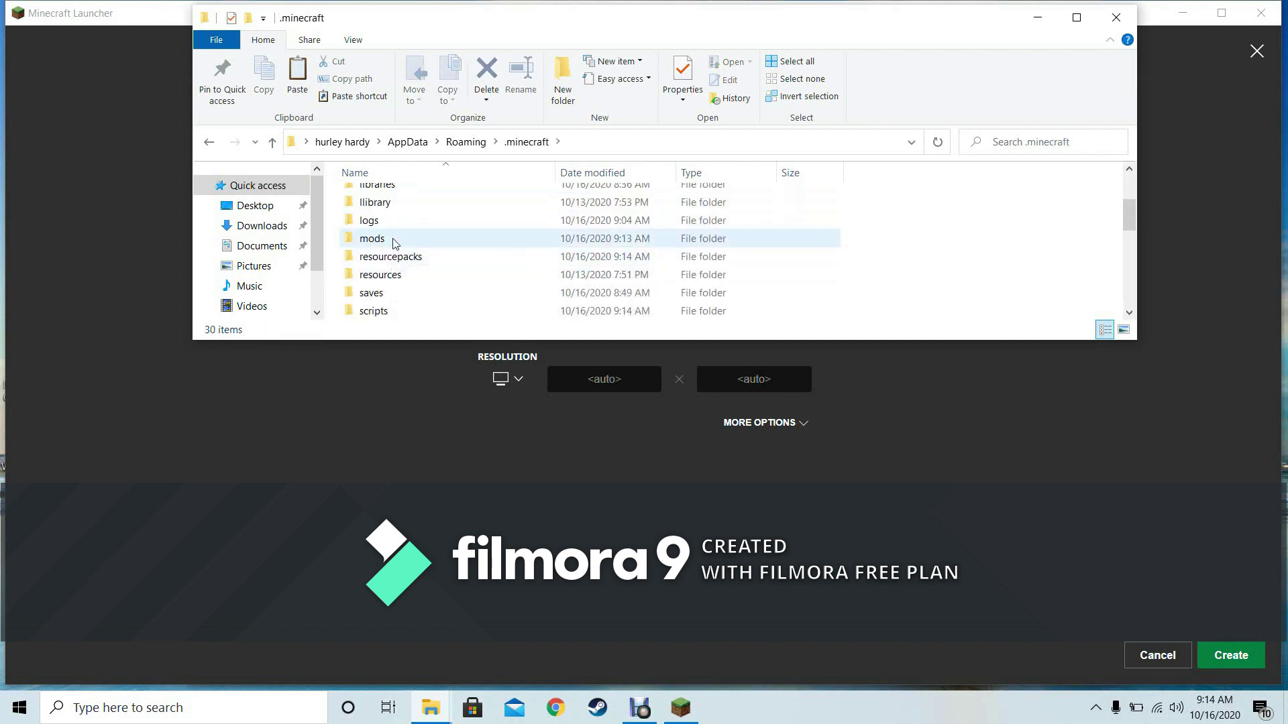
double_click(406, 240)
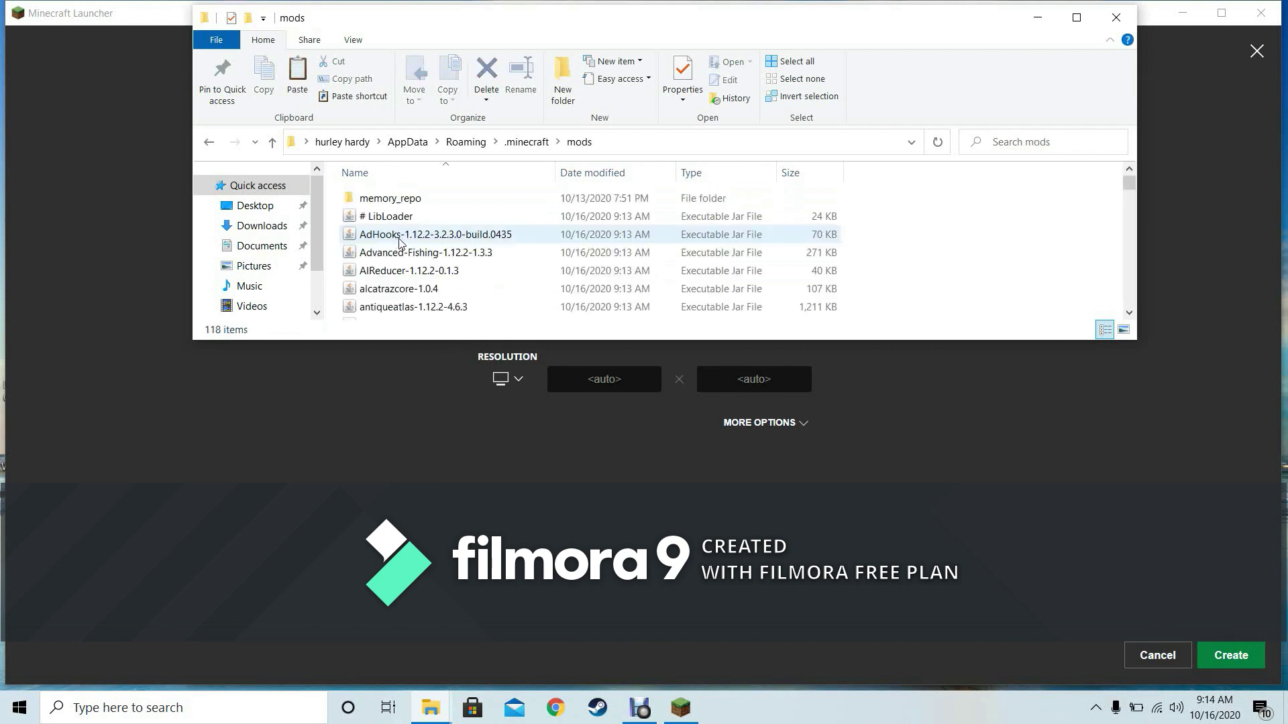
Look over the mod files in the mods folder and minimize the folder window
scroll(417, 235, "down", 2)
scroll(419, 231, "down", 3)
scroll(738, 275, "up", 5)
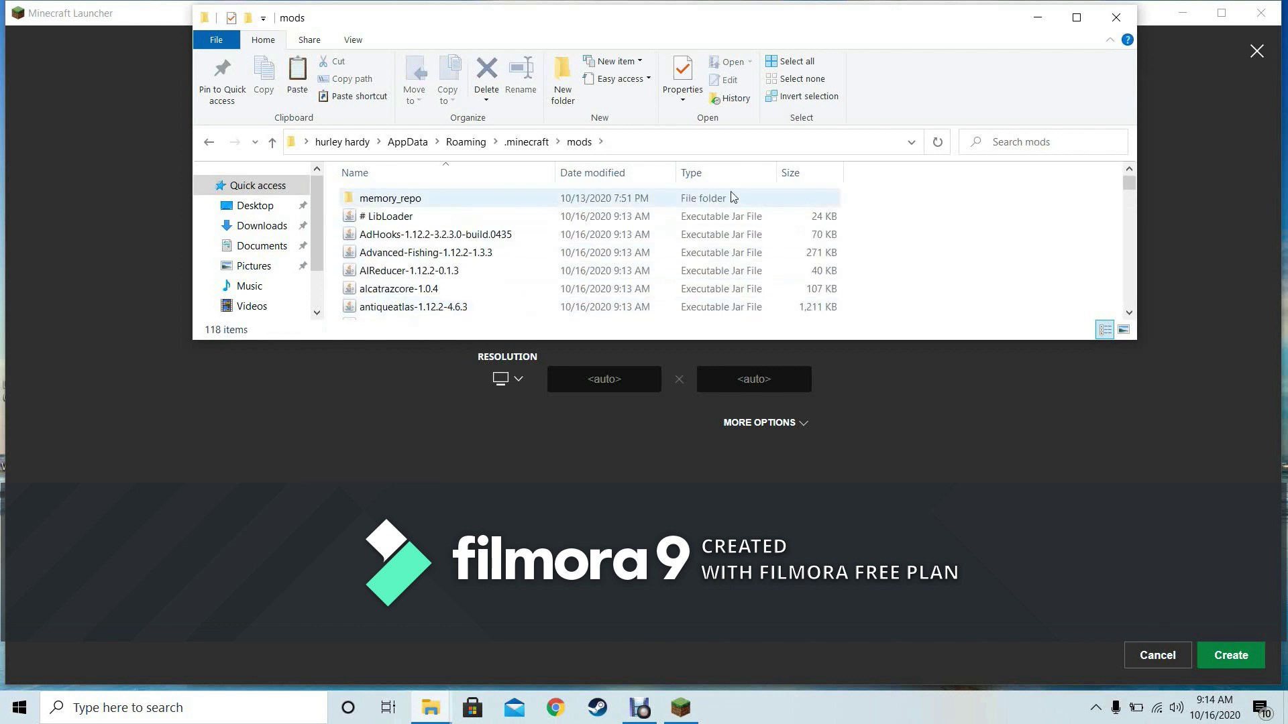
right_click(883, 265)
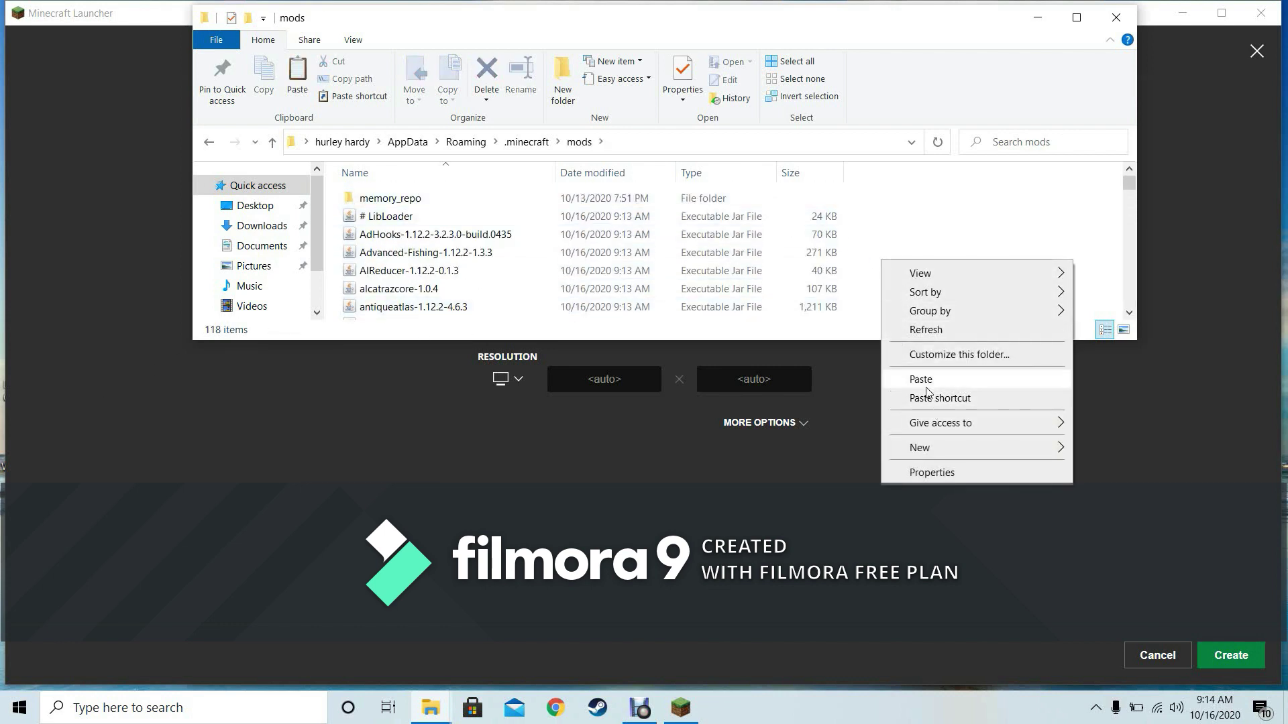
left_click(922, 224)
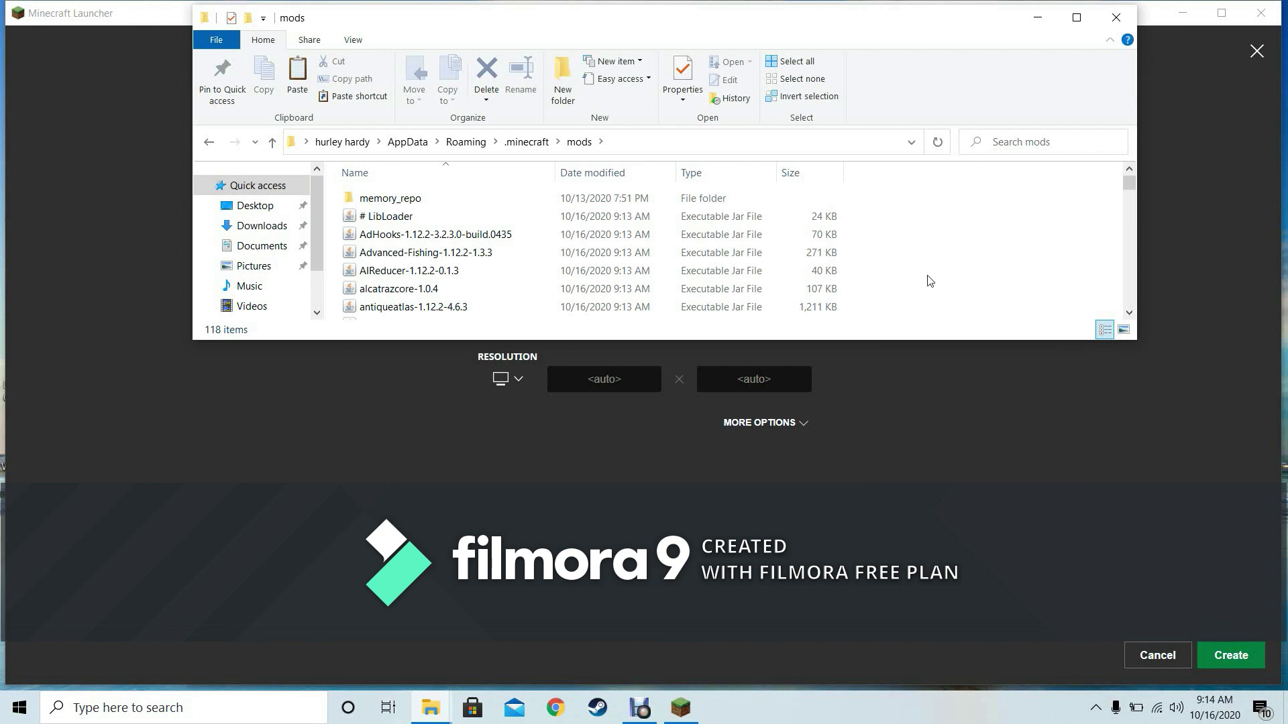
left_click(1038, 16)
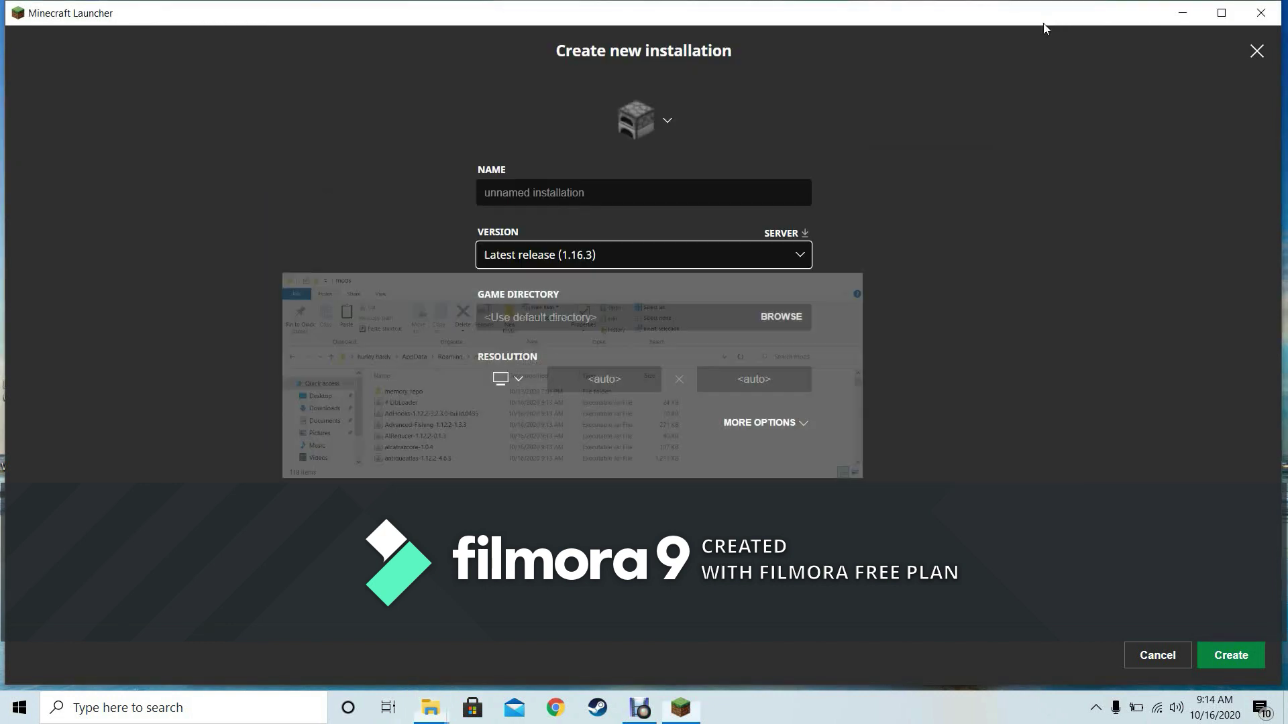
Create a new unnamed launcher installation that uses version release 1.12.2-forge1.12.2-14.23.5.2838
left_click(631, 259)
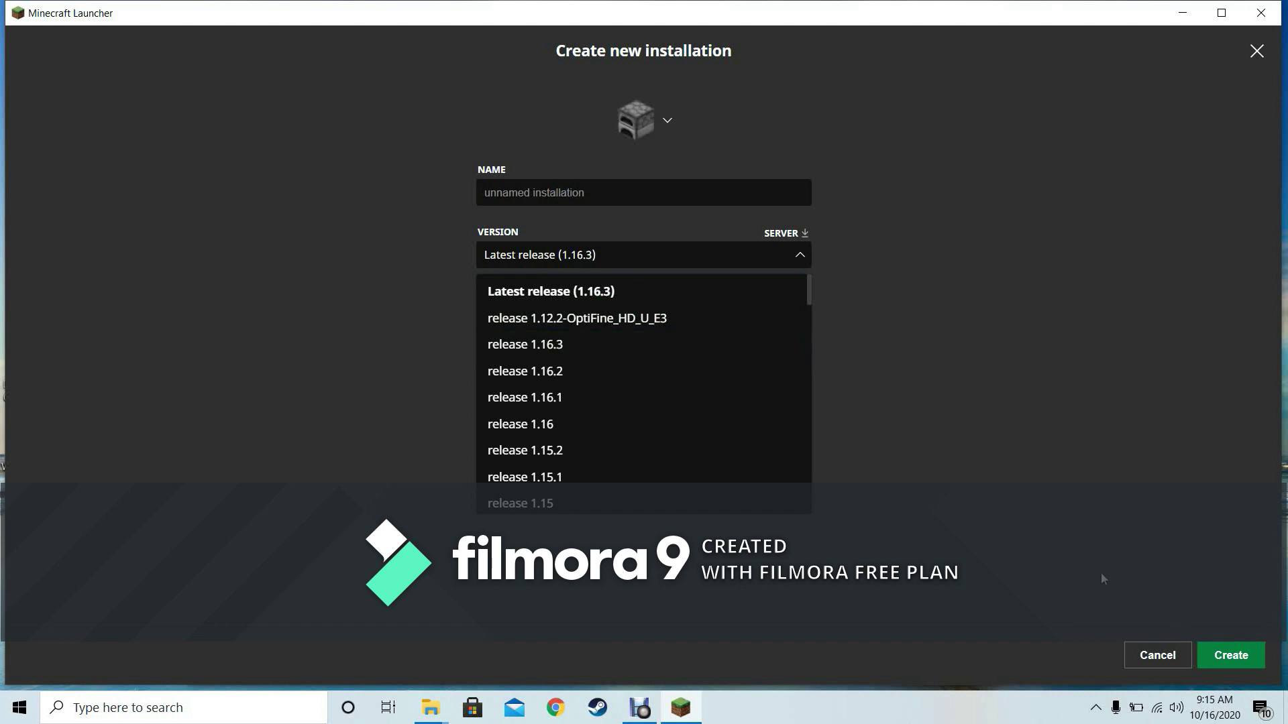
left_click(1167, 664)
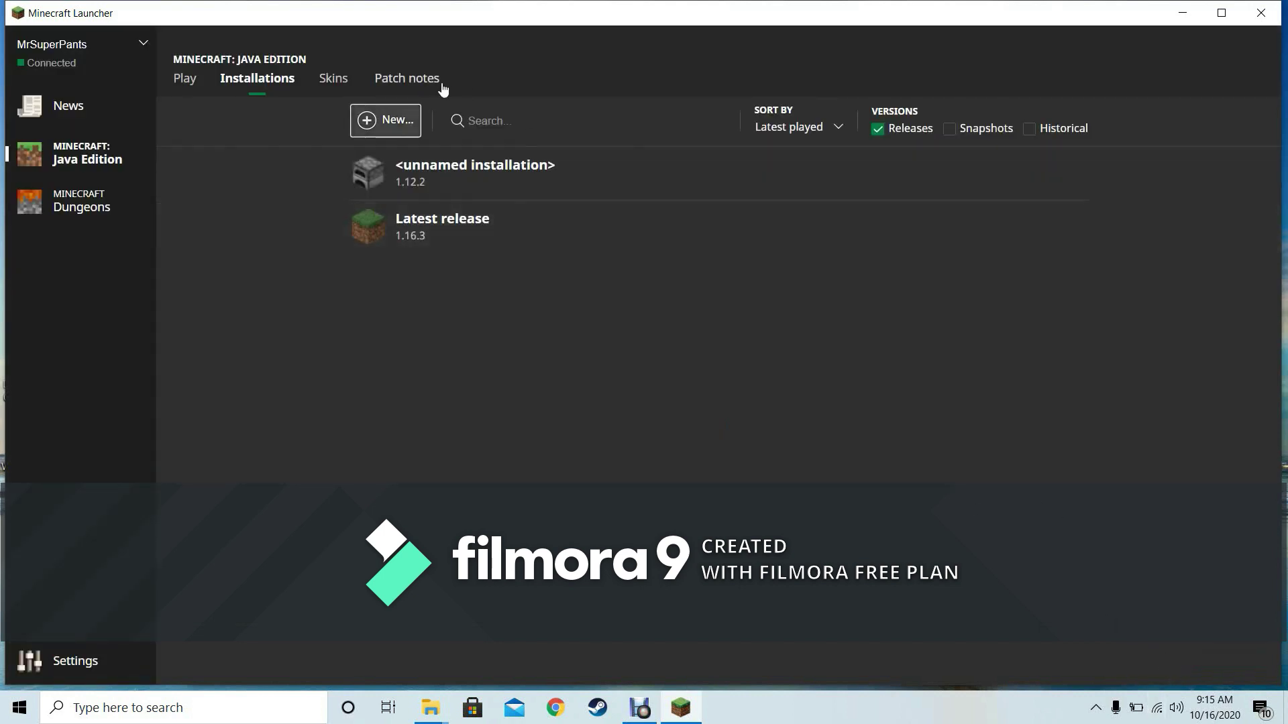
left_click(388, 122)
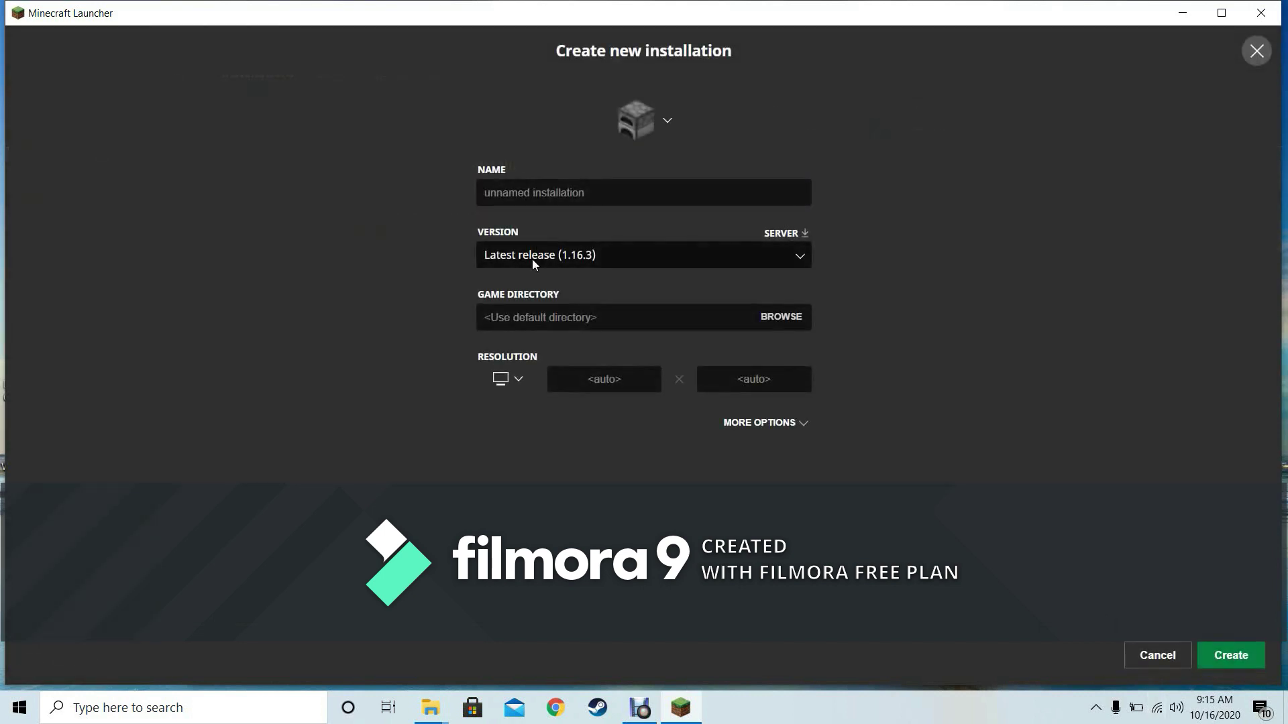
left_click(533, 259)
scroll(547, 347, "down", 5)
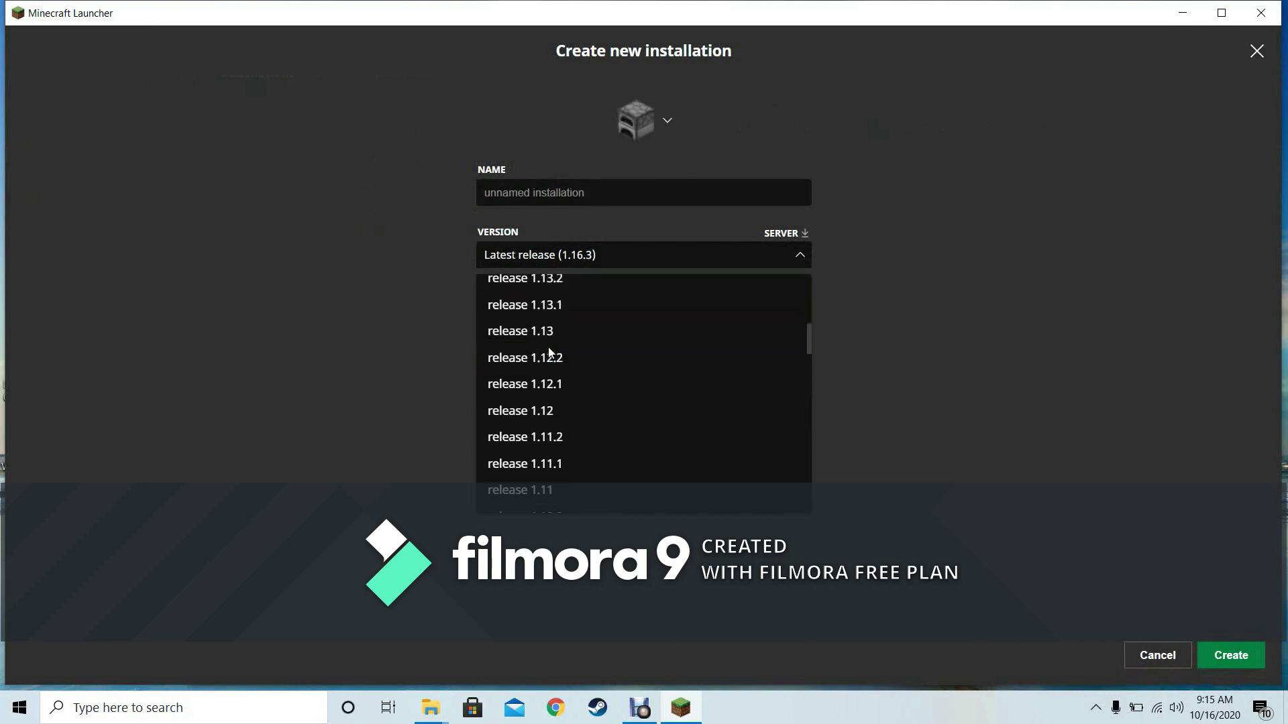
scroll(549, 348, "down", 15)
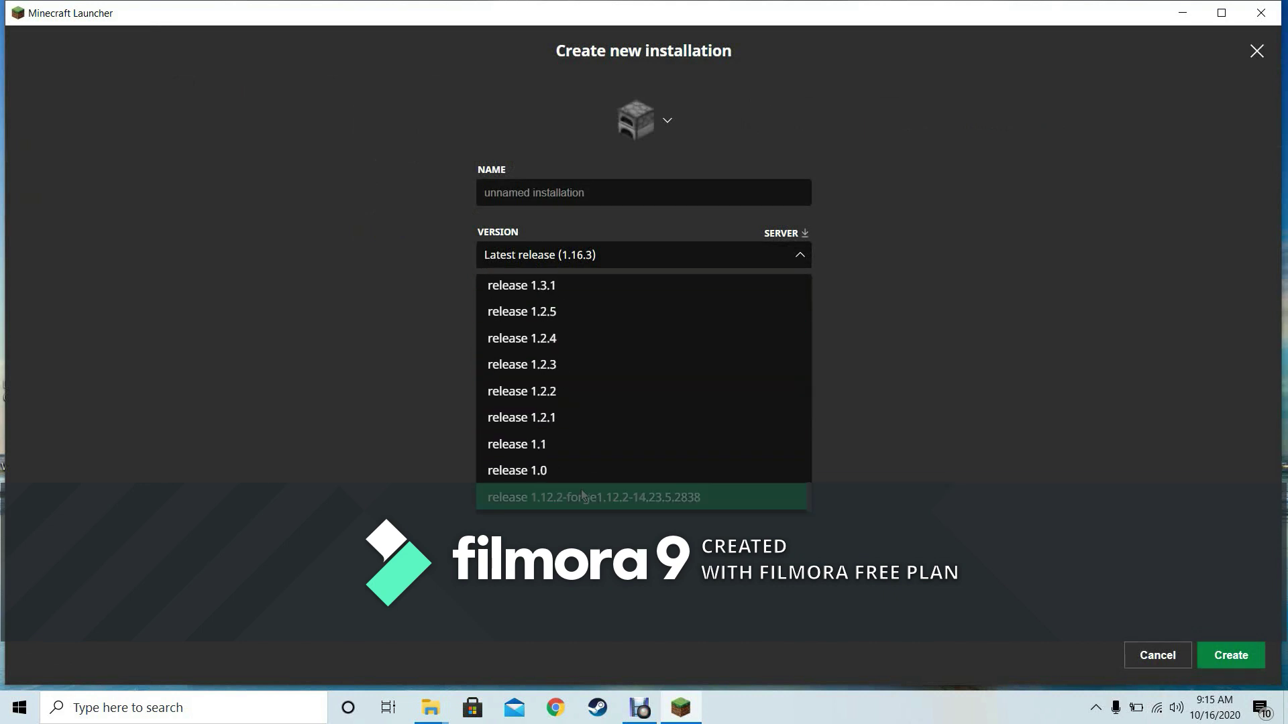
left_click(582, 497)
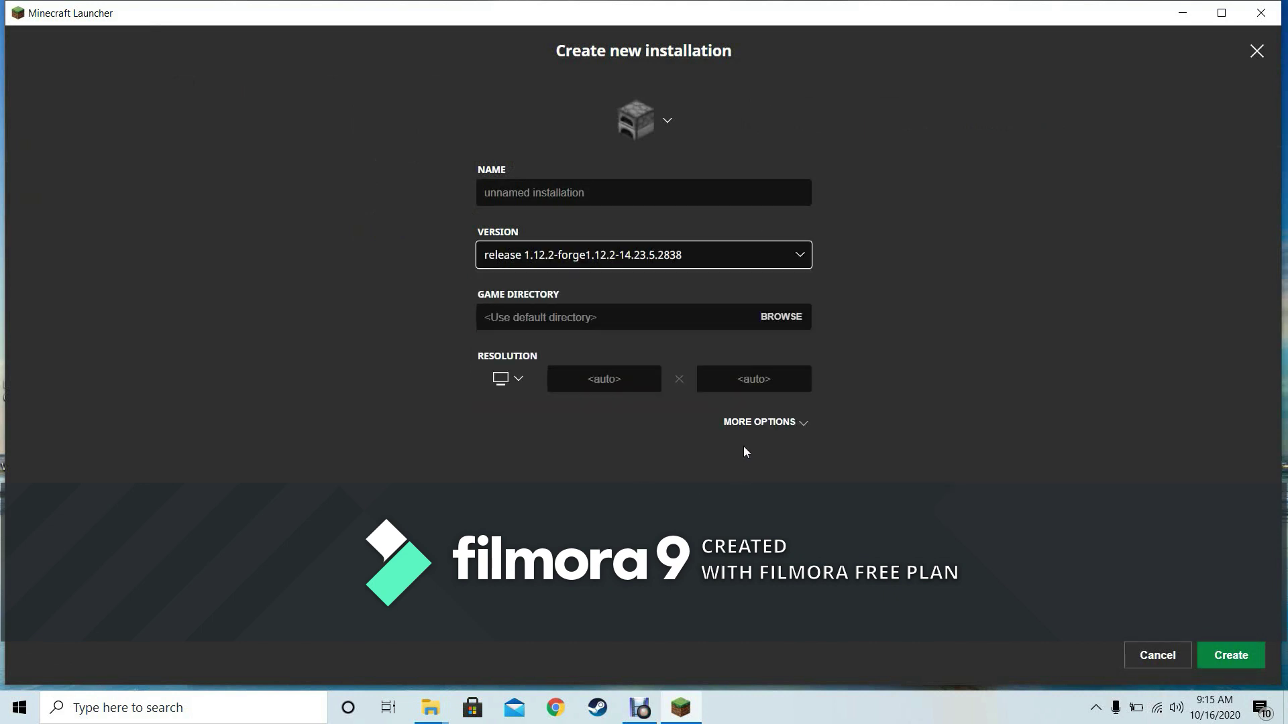
left_click(1248, 651)
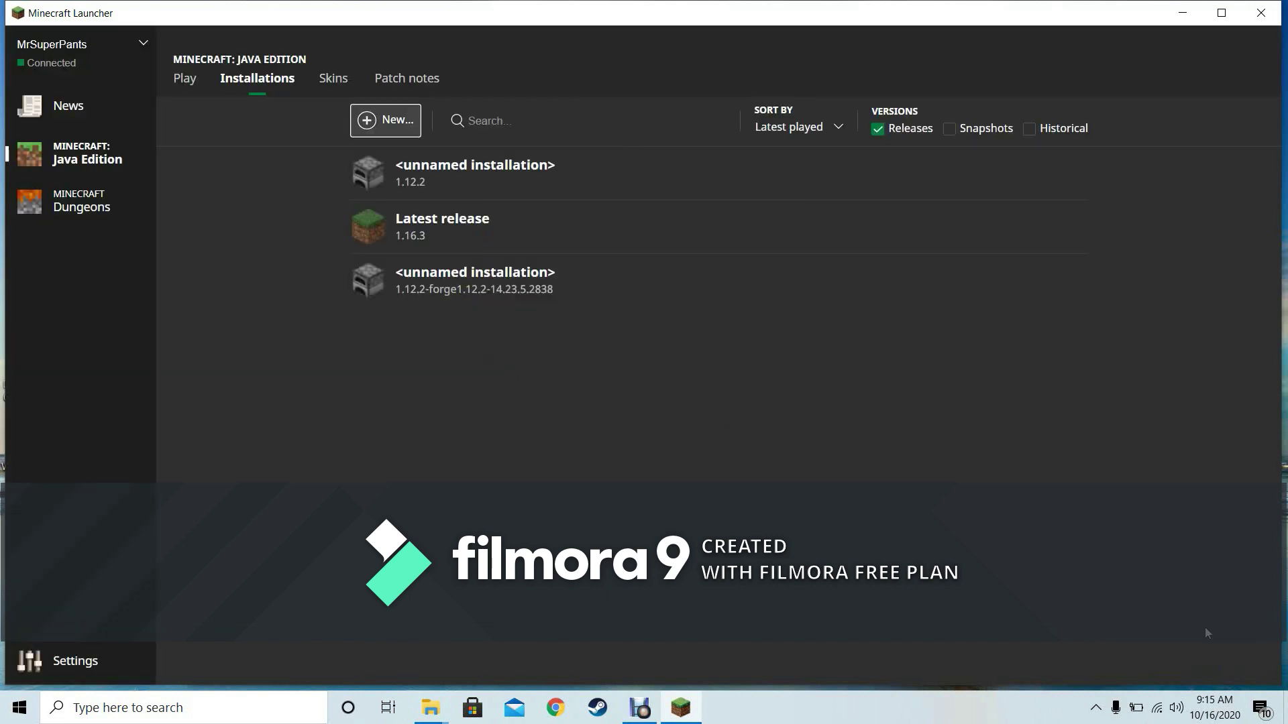
Launch the 1.12.2-forge1.12.2-14.23.5.2838 installation and maximize the RLCraft game window
left_click(1022, 282)
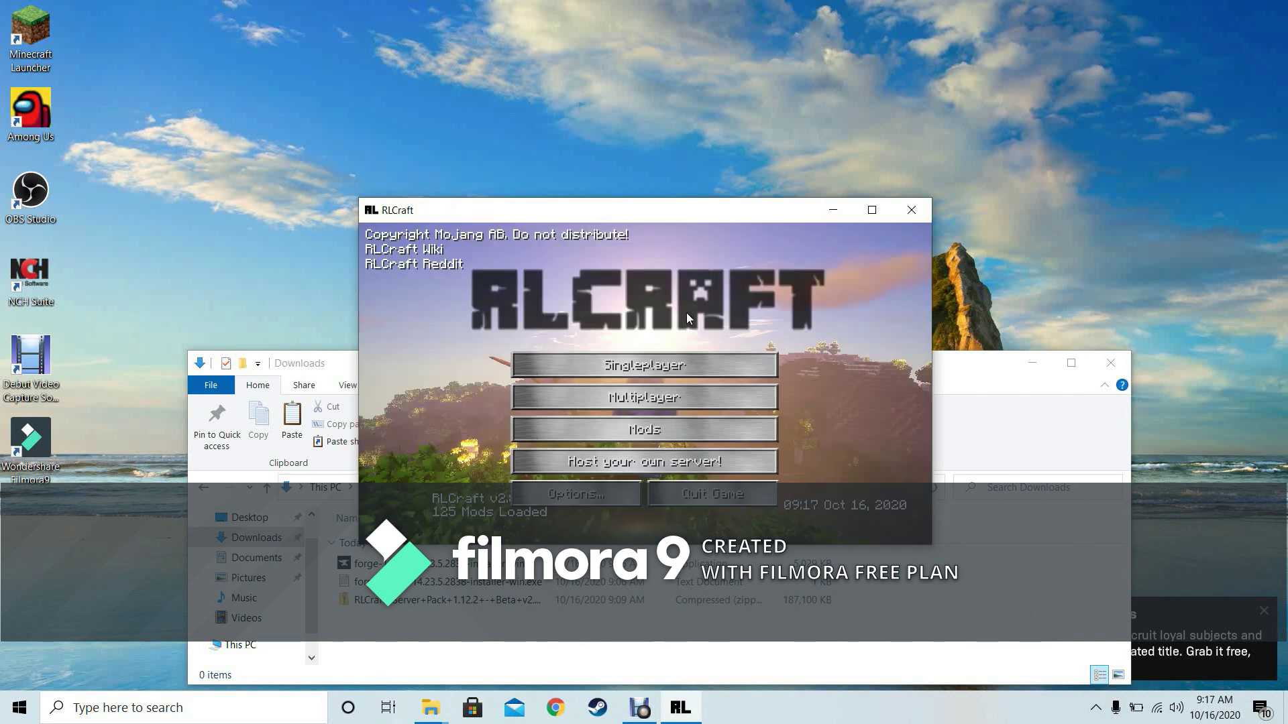
left_click(872, 210)
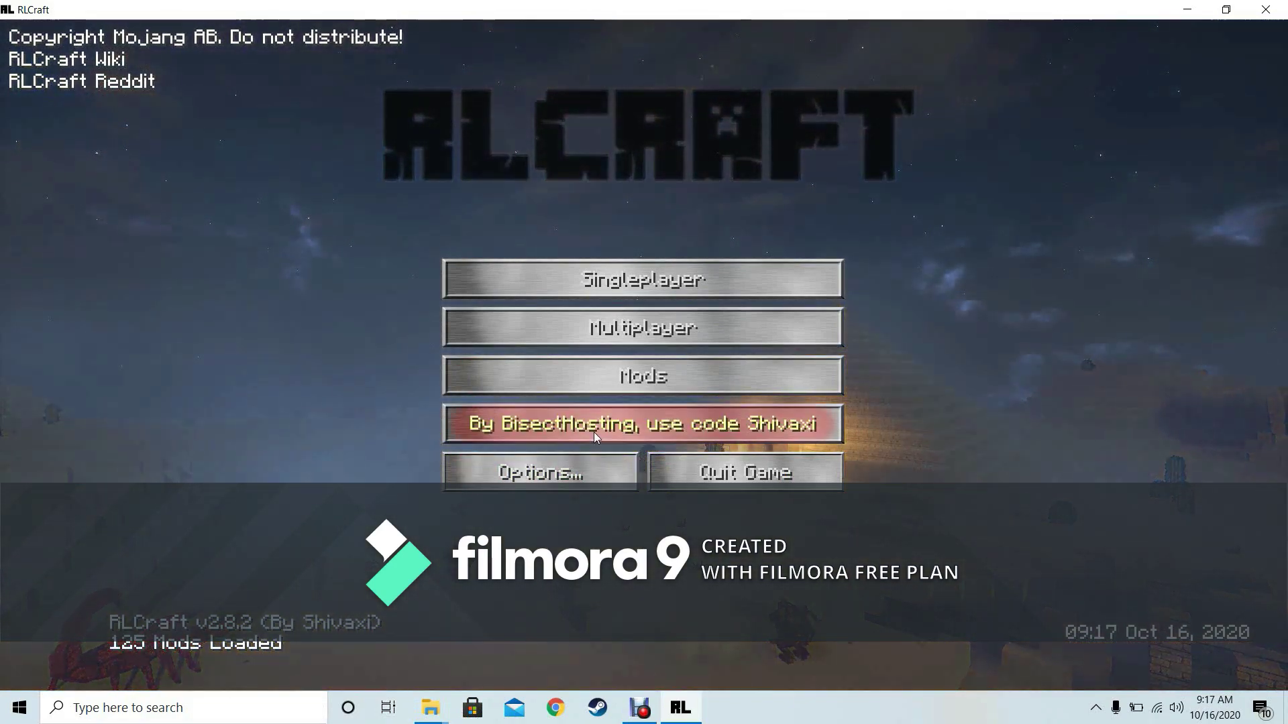
Review the game's video settings and return to the main menu
left_click(565, 469)
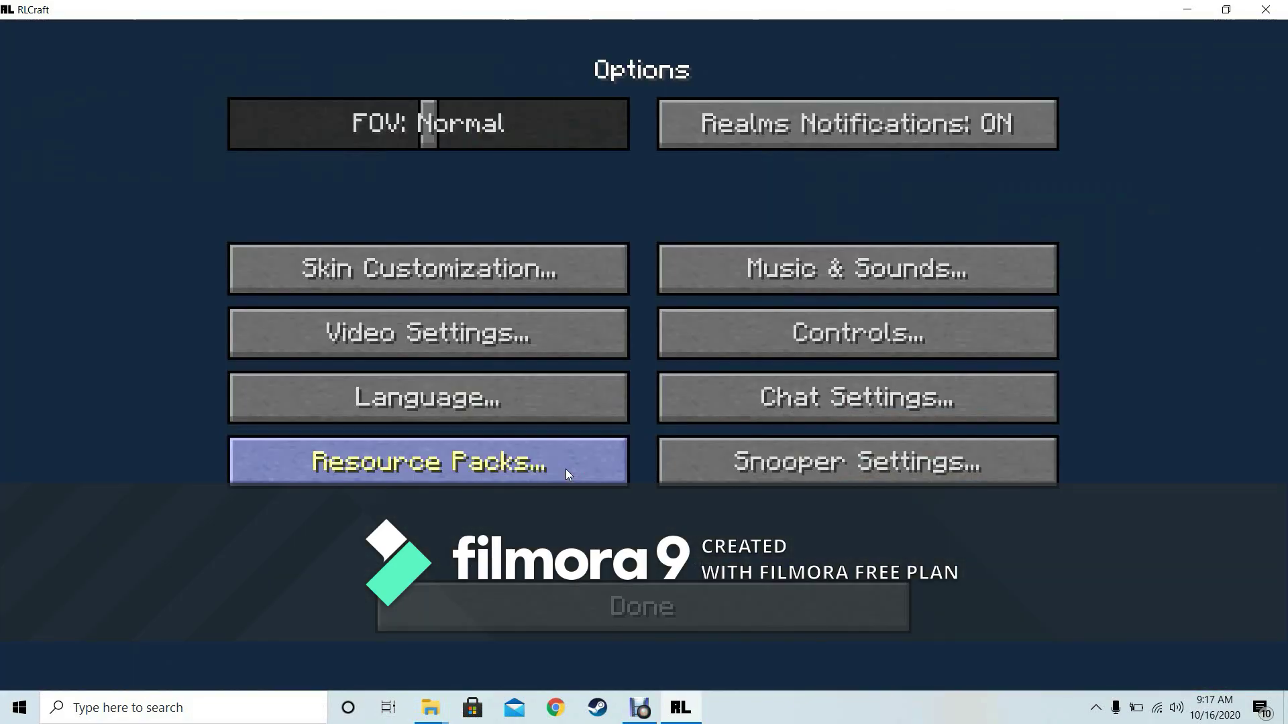
left_click(436, 330)
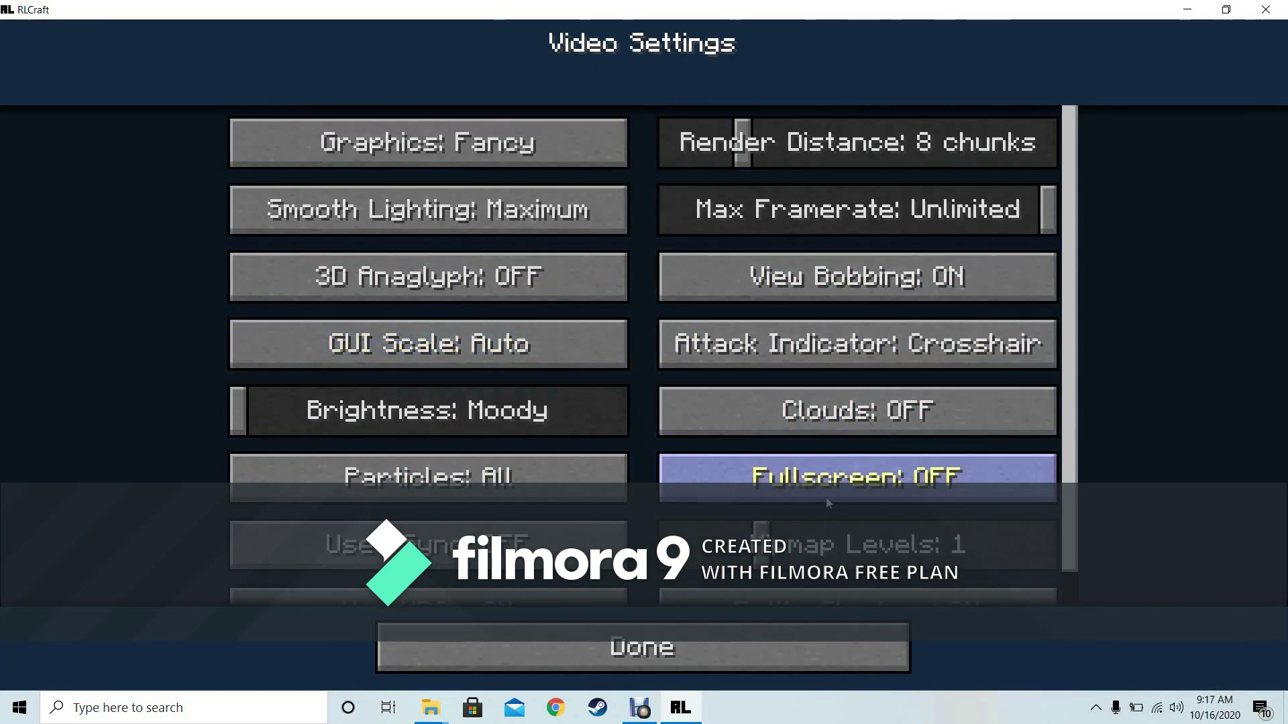
scroll(469, 402, "down", 1)
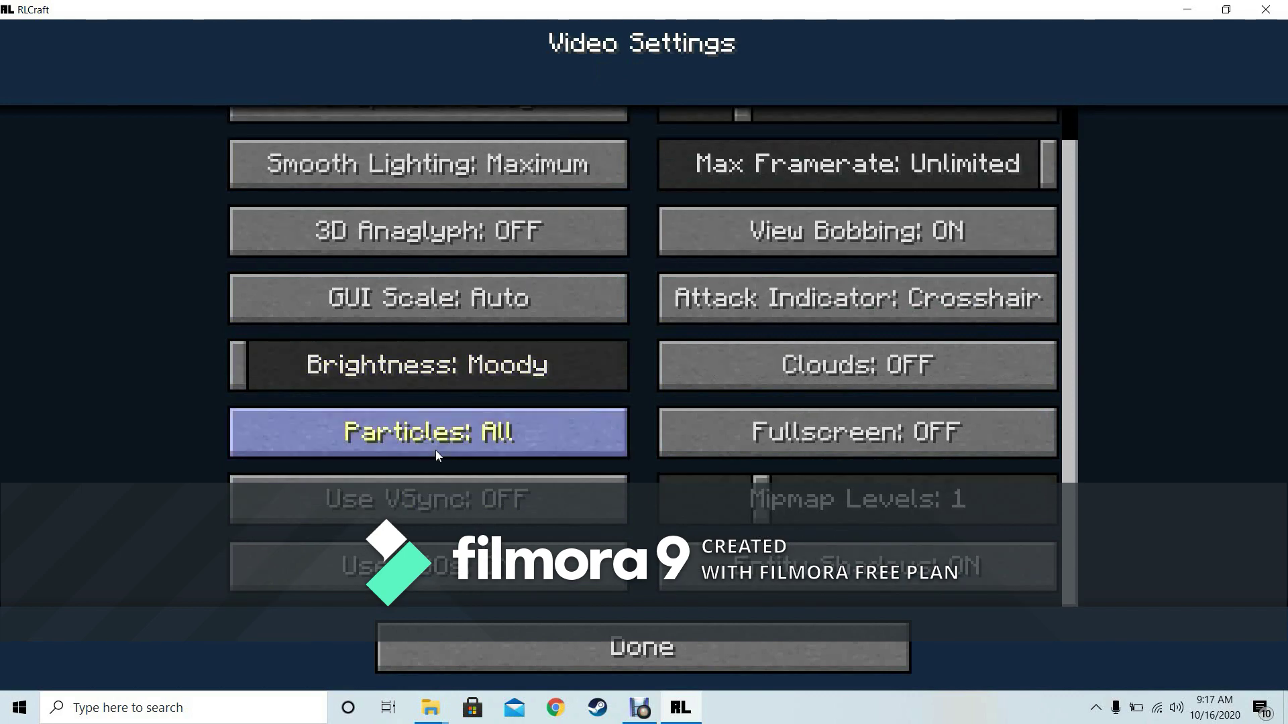
scroll(436, 453, "up", 1)
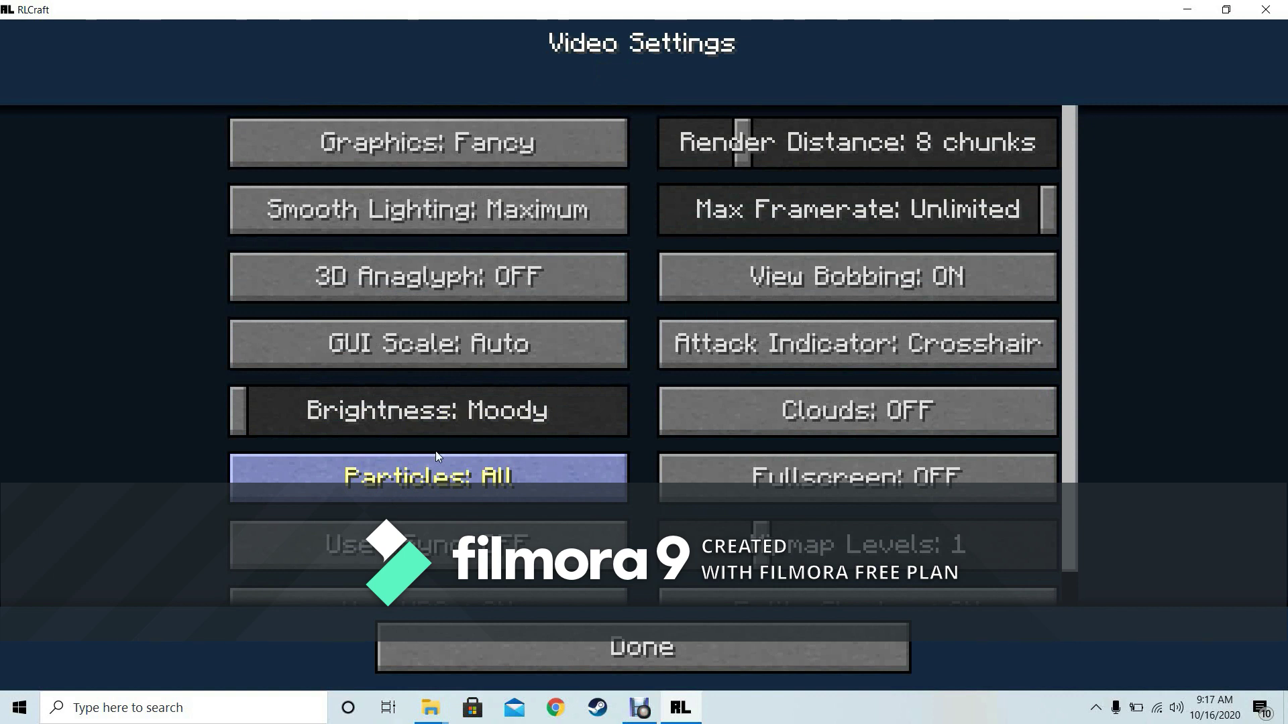
scroll(435, 453, "down", 1)
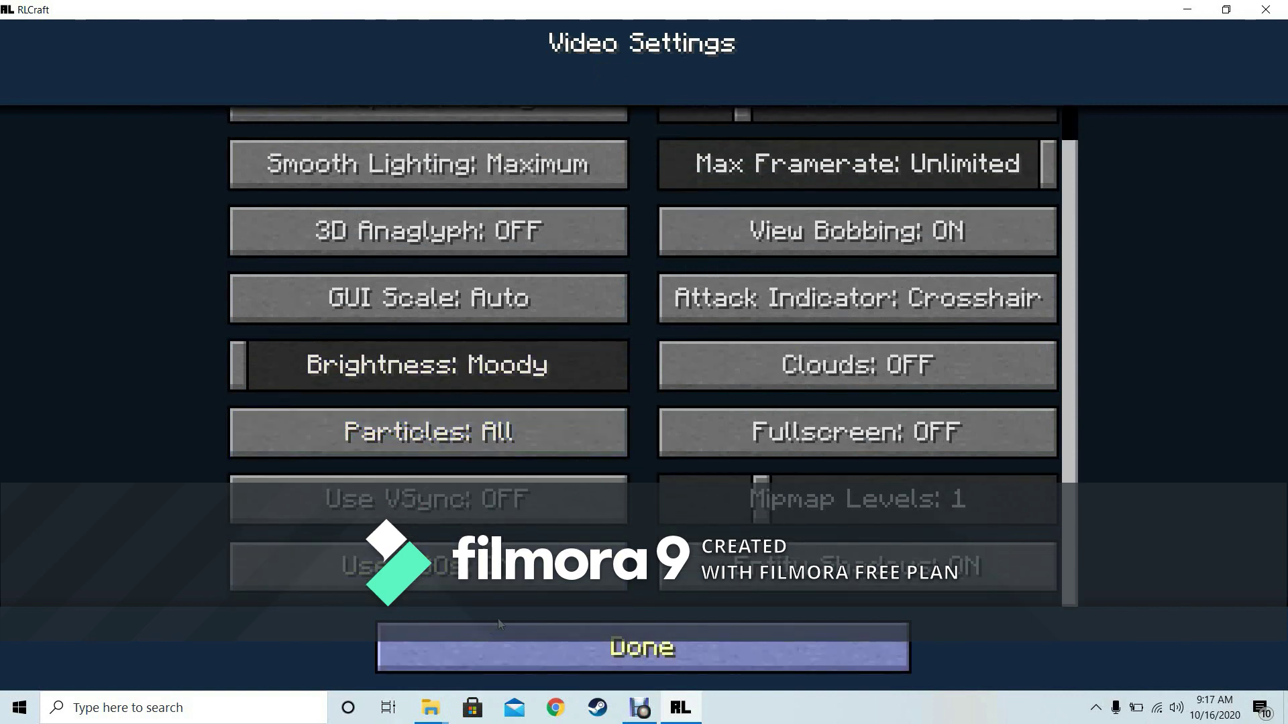
left_click(544, 640)
left_click(547, 607)
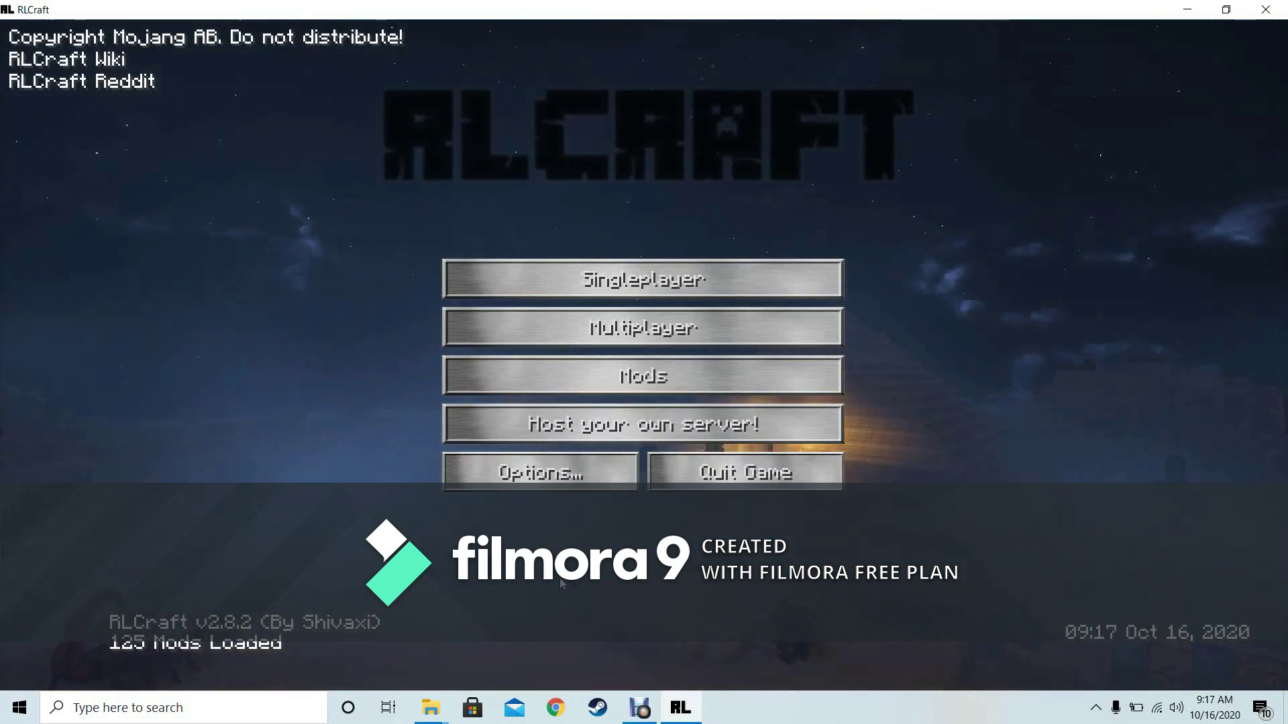
Delete the singleplayer world named "the death"
left_click(655, 295)
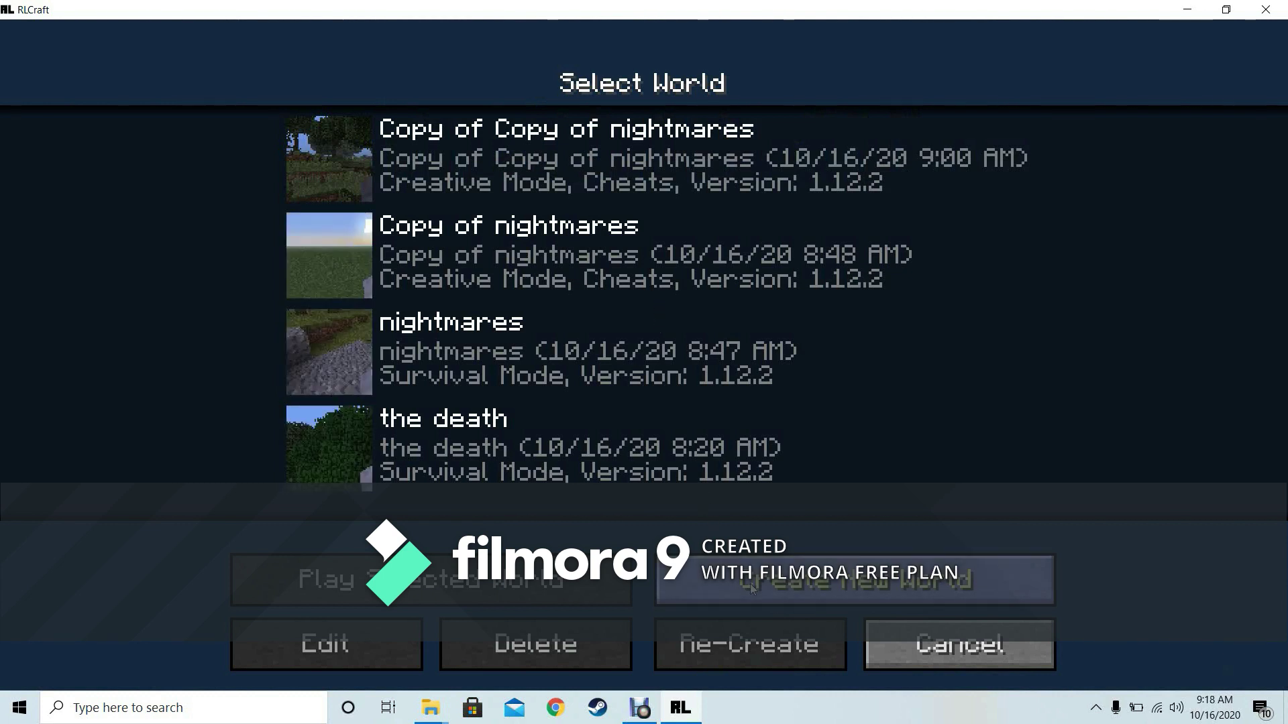
left_click(582, 487)
left_click(549, 647)
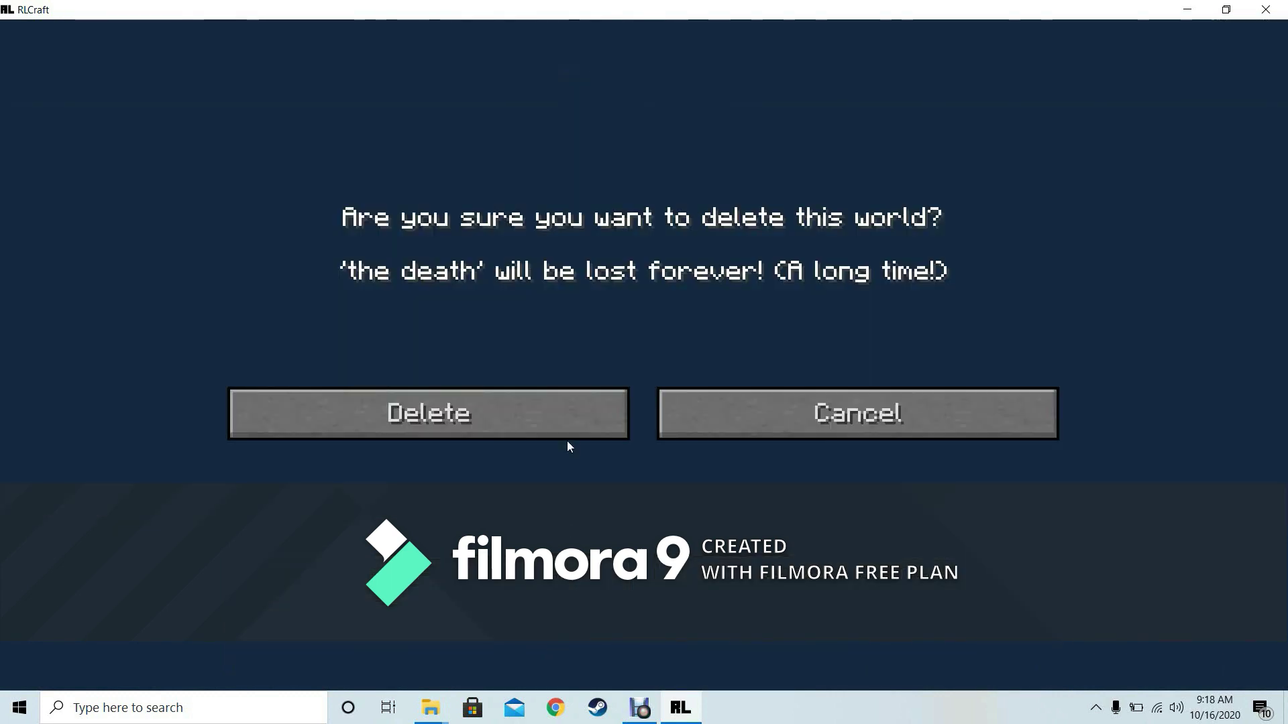
left_click(541, 416)
Create a new Survival world named "im dead" with the default world options
left_click(727, 576)
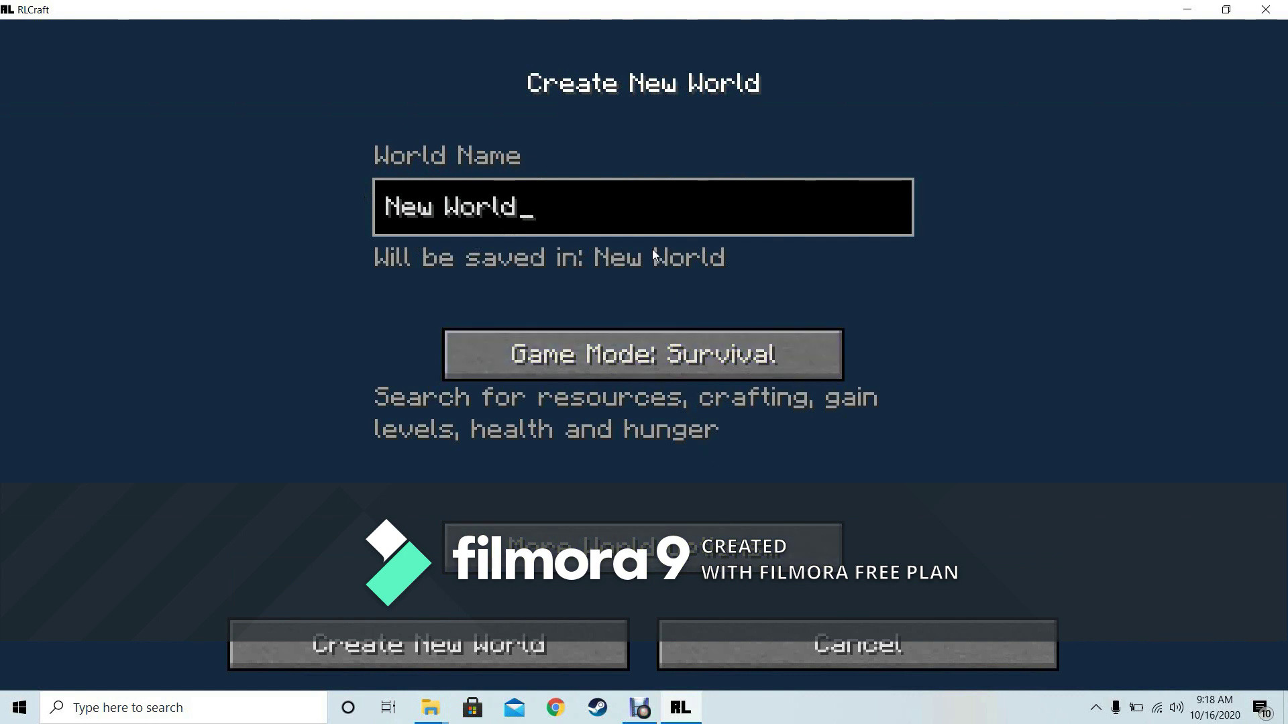
key("BackSpace")
key("BackSpace")
key("BackSpace")
key("BackSpace")
key("BackSpace")
key("BackSpace")
key("BackSpace")
key("BackSpace")
key("BackSpace")
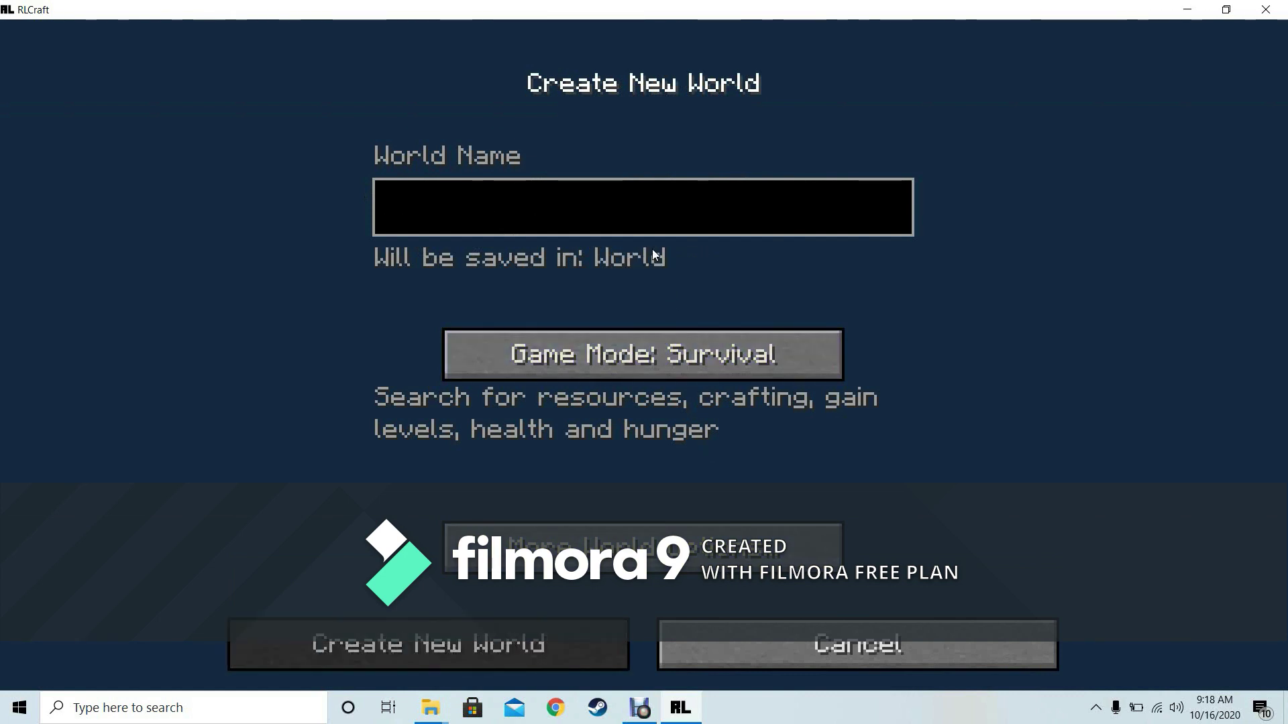
left_click(642, 546)
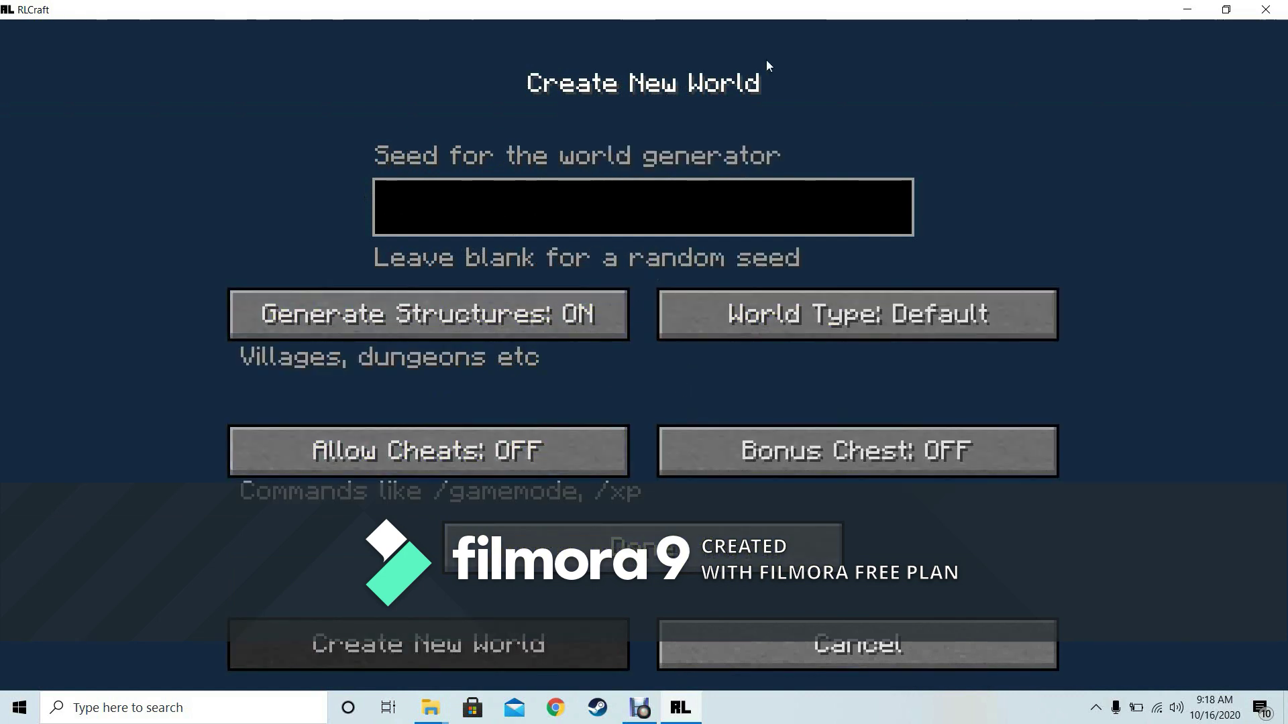
left_click(622, 536)
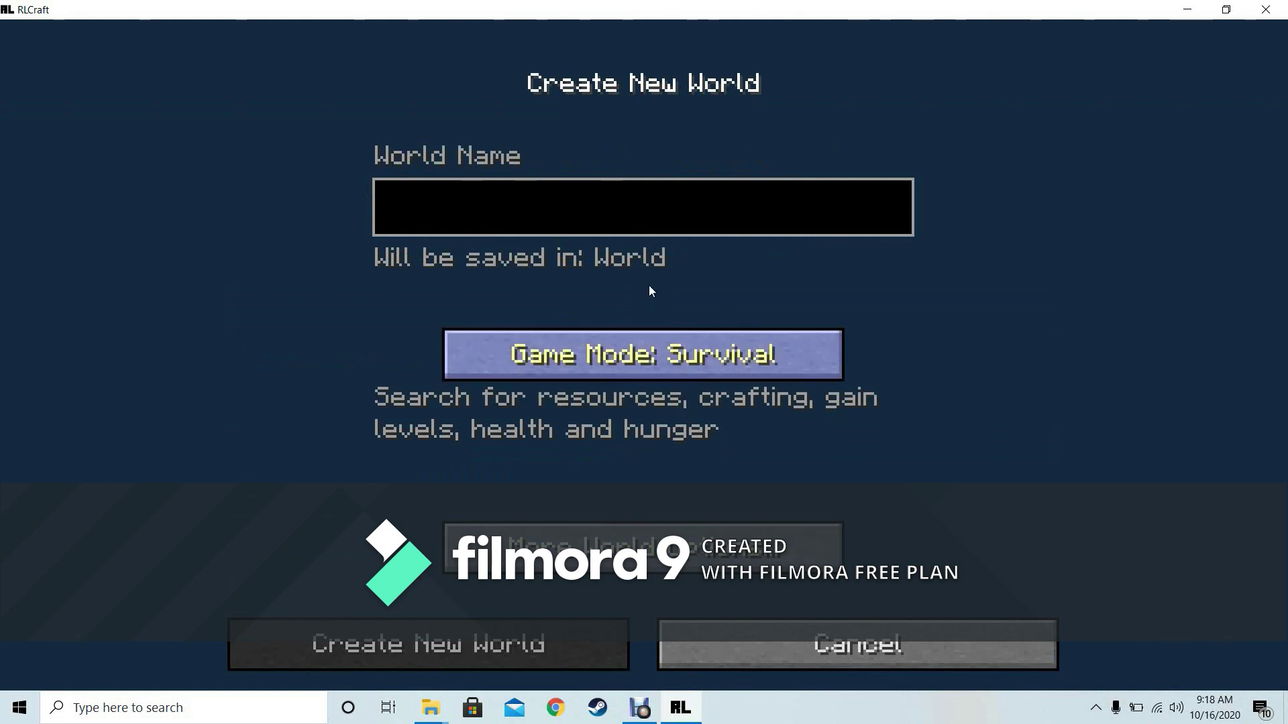
left_click(634, 214)
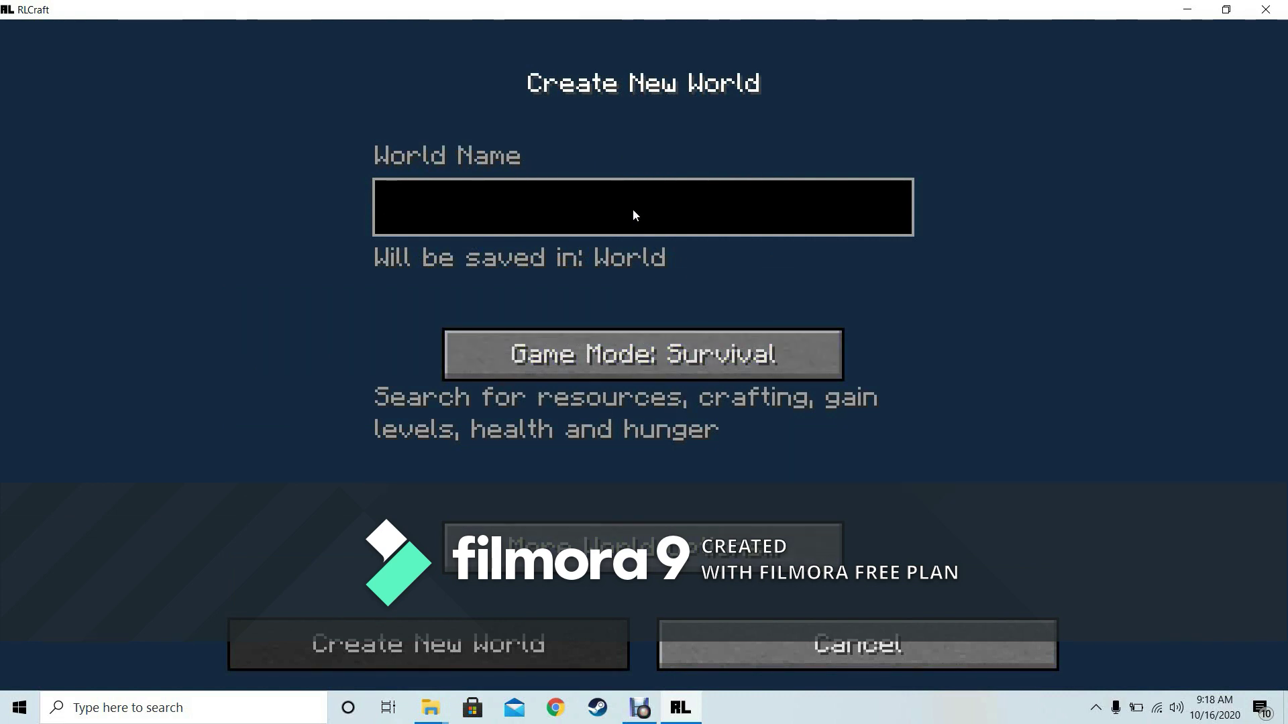
type("im dead")
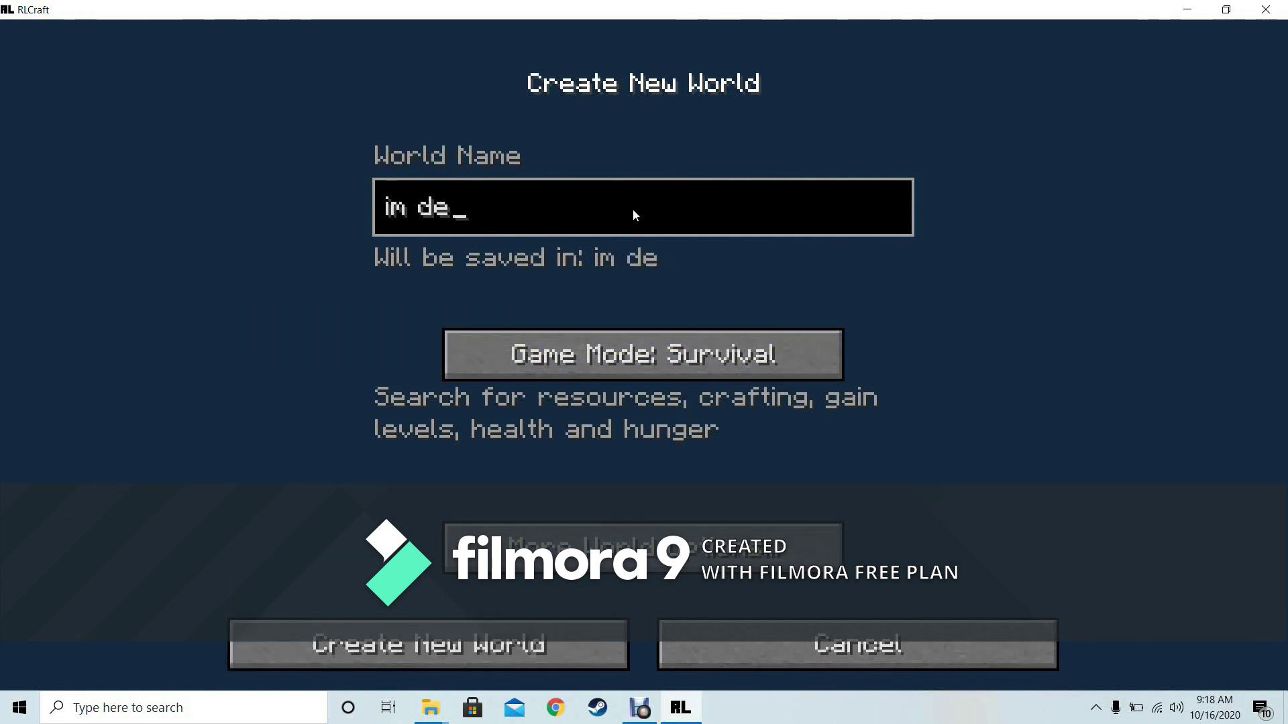
left_click(538, 654)
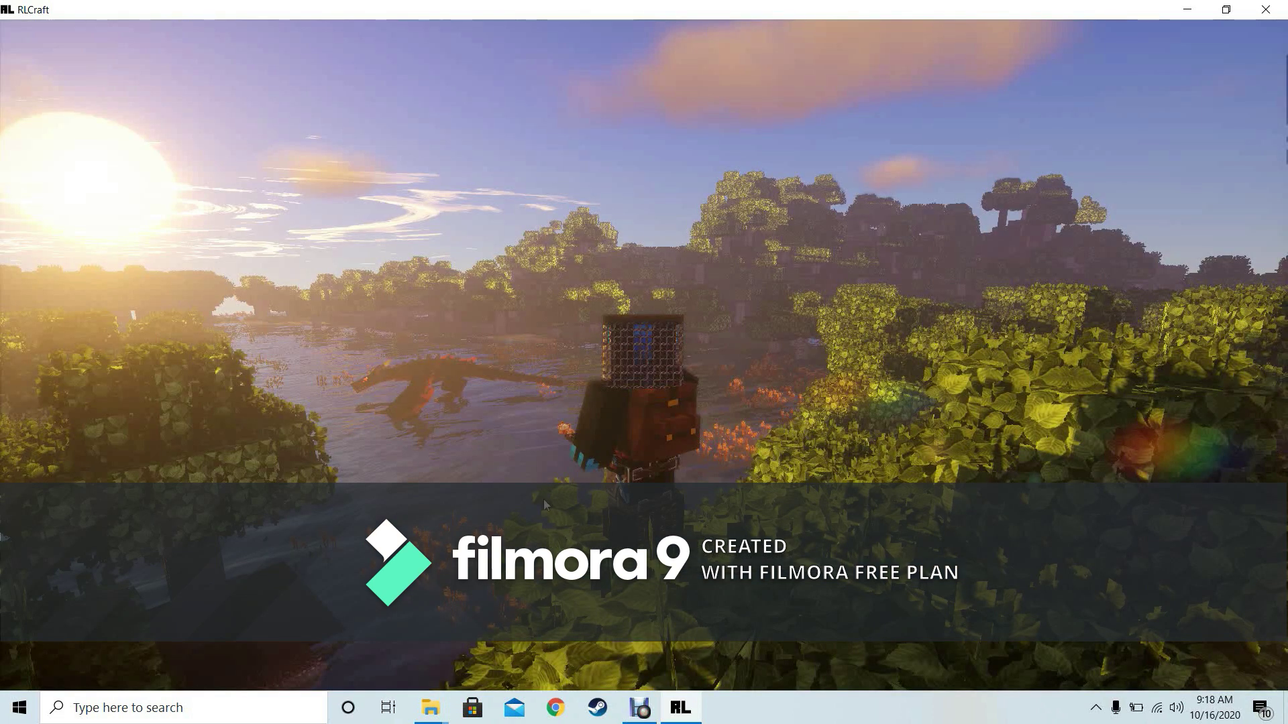